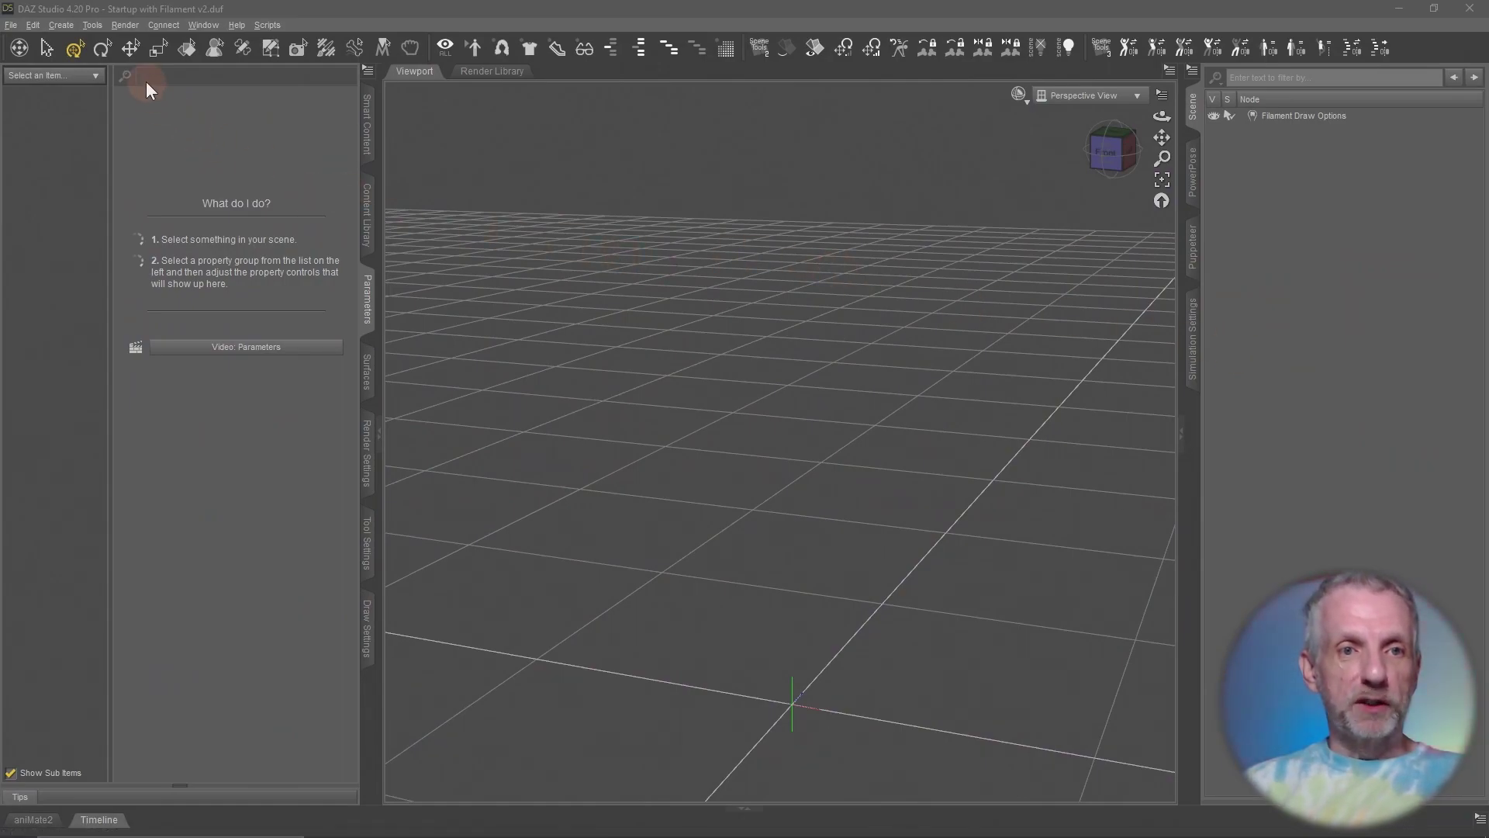
Step: Create a 1 m plane primitive at the world center with Z Positive as its primary axis and 3 divisions
click(60, 25)
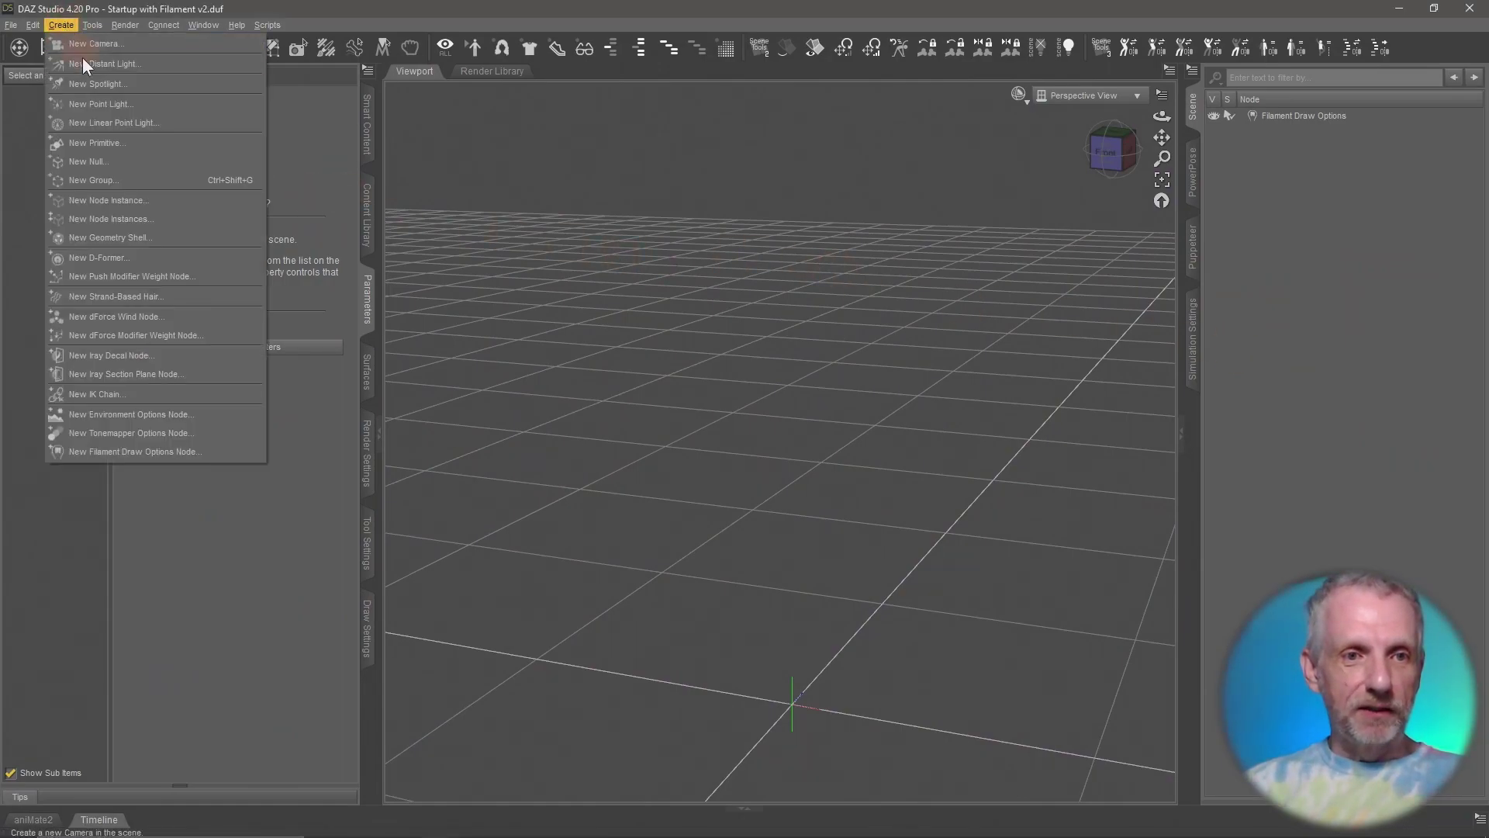
click(147, 142)
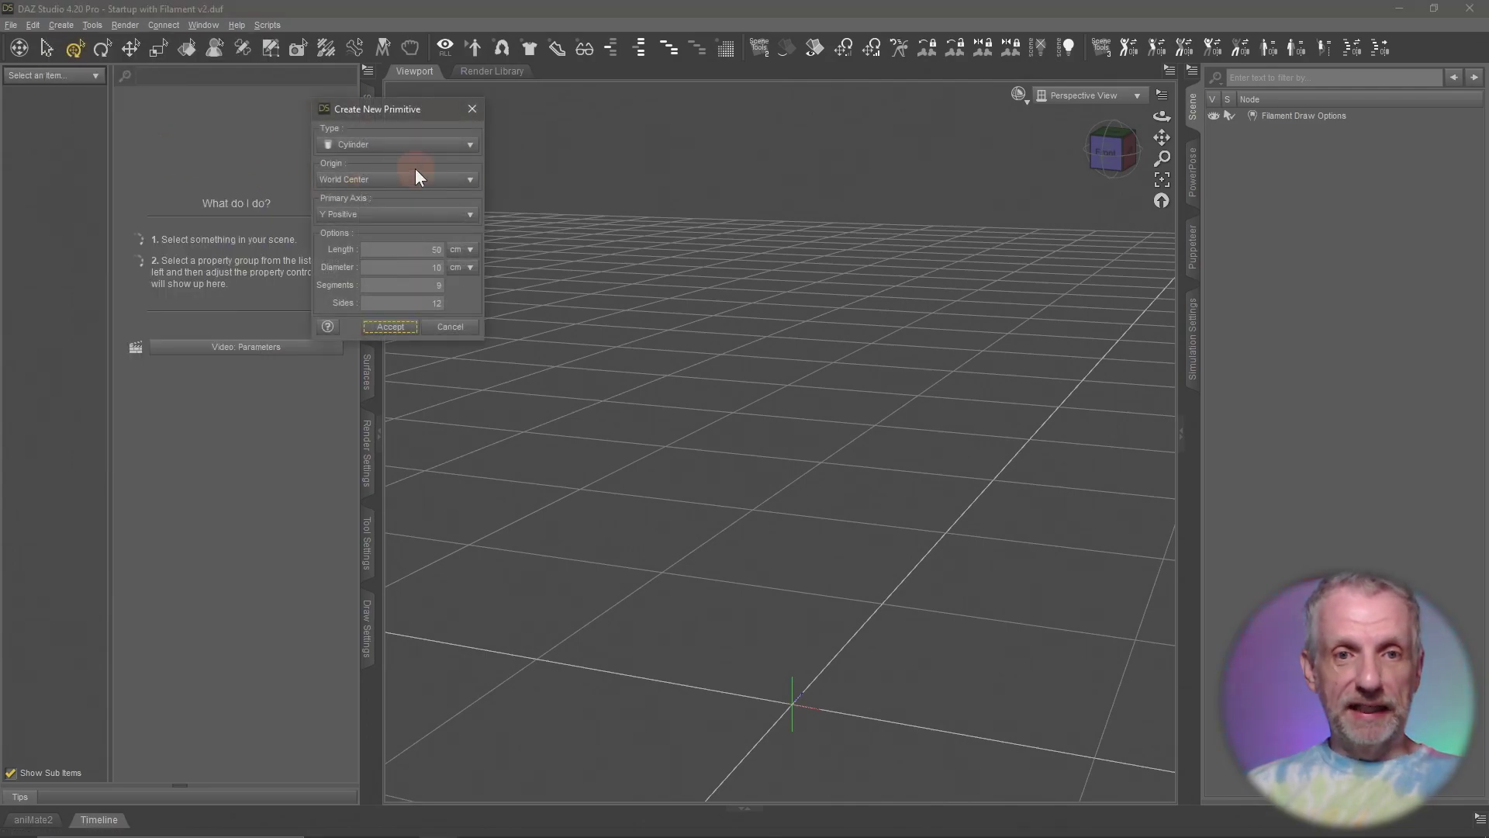
click(432, 143)
click(427, 217)
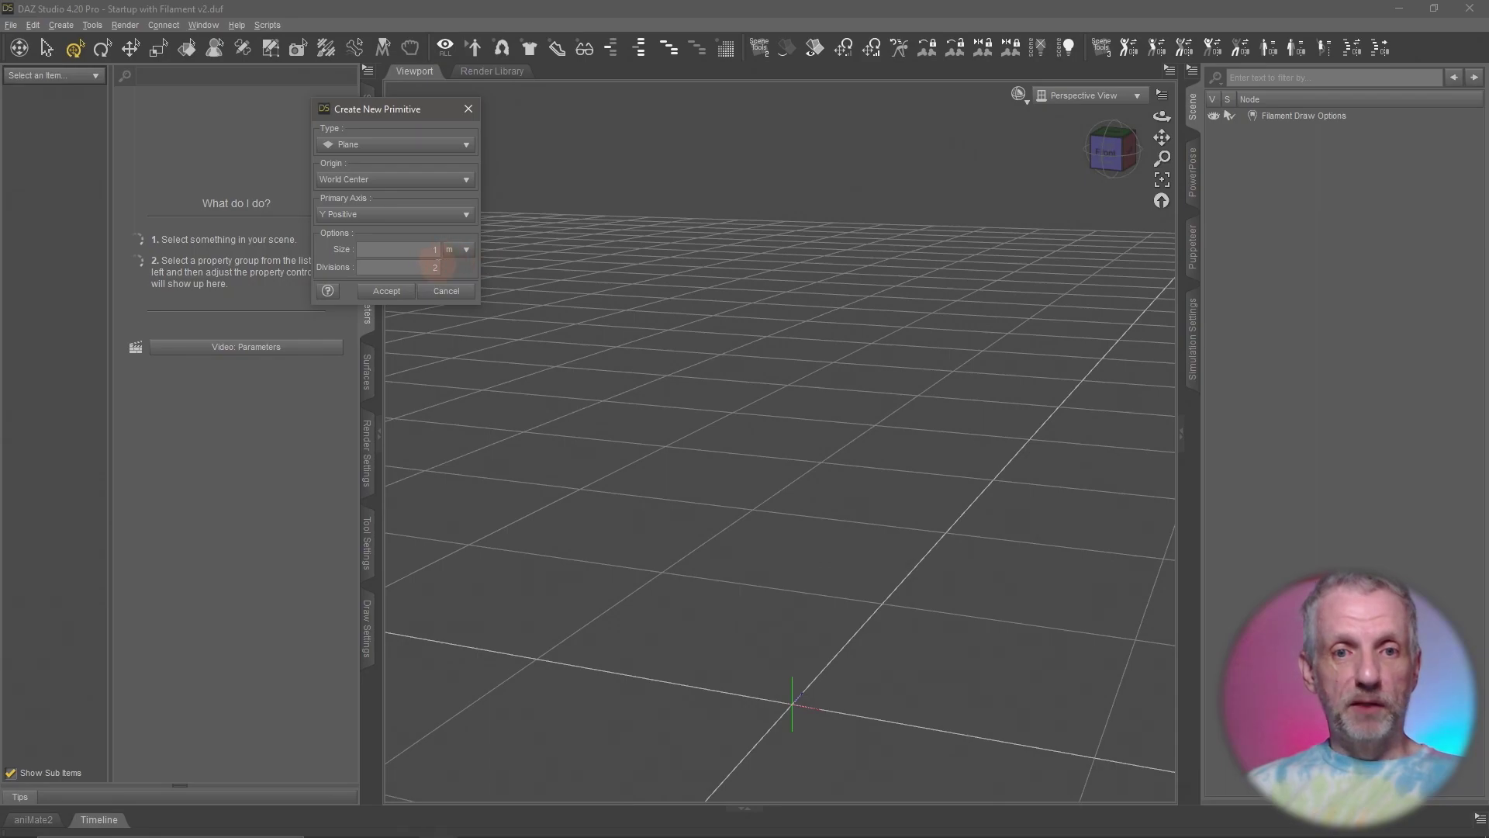
double_click(434, 267)
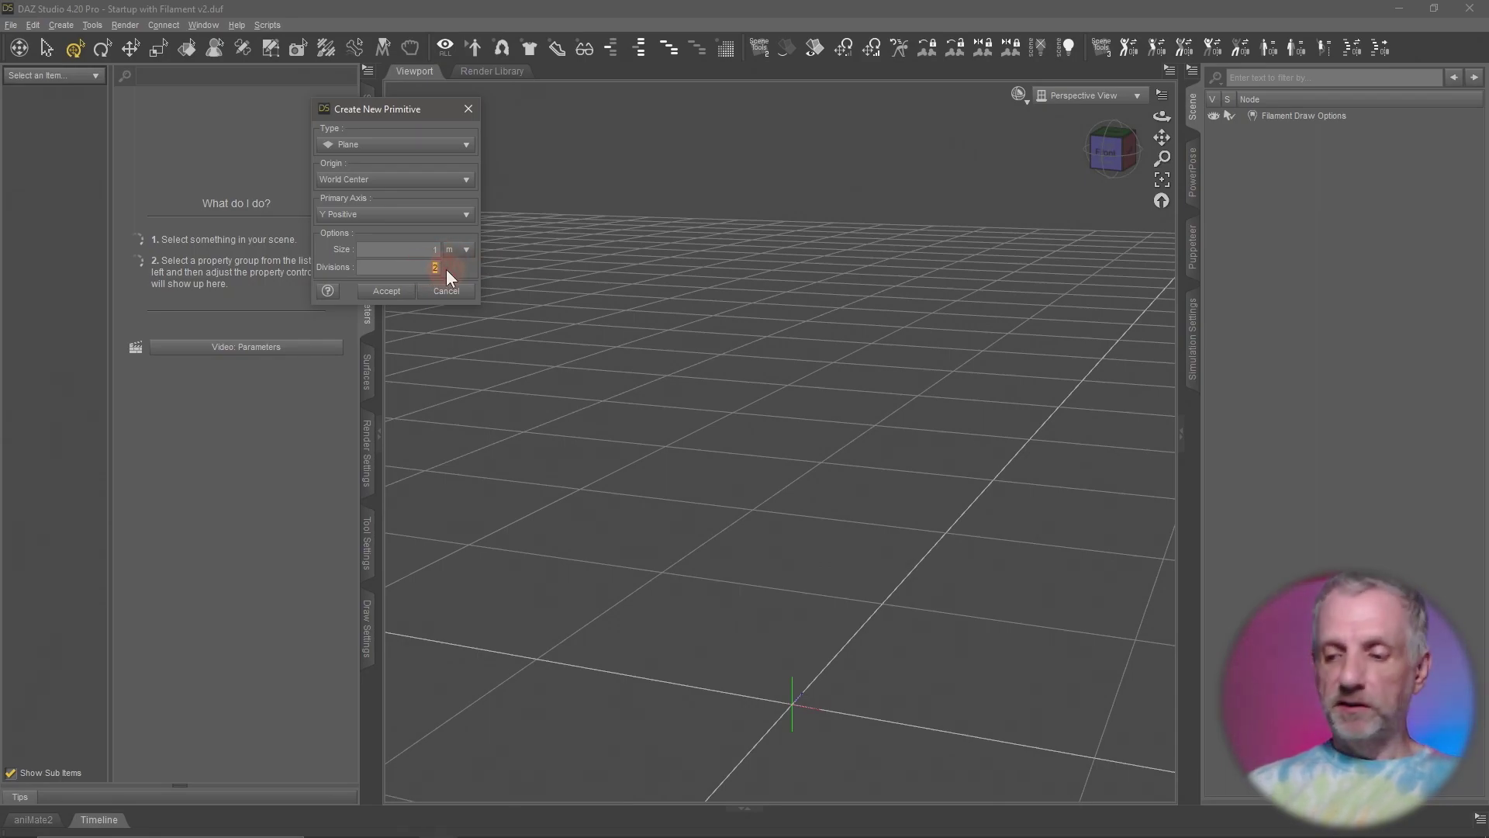
text(3)
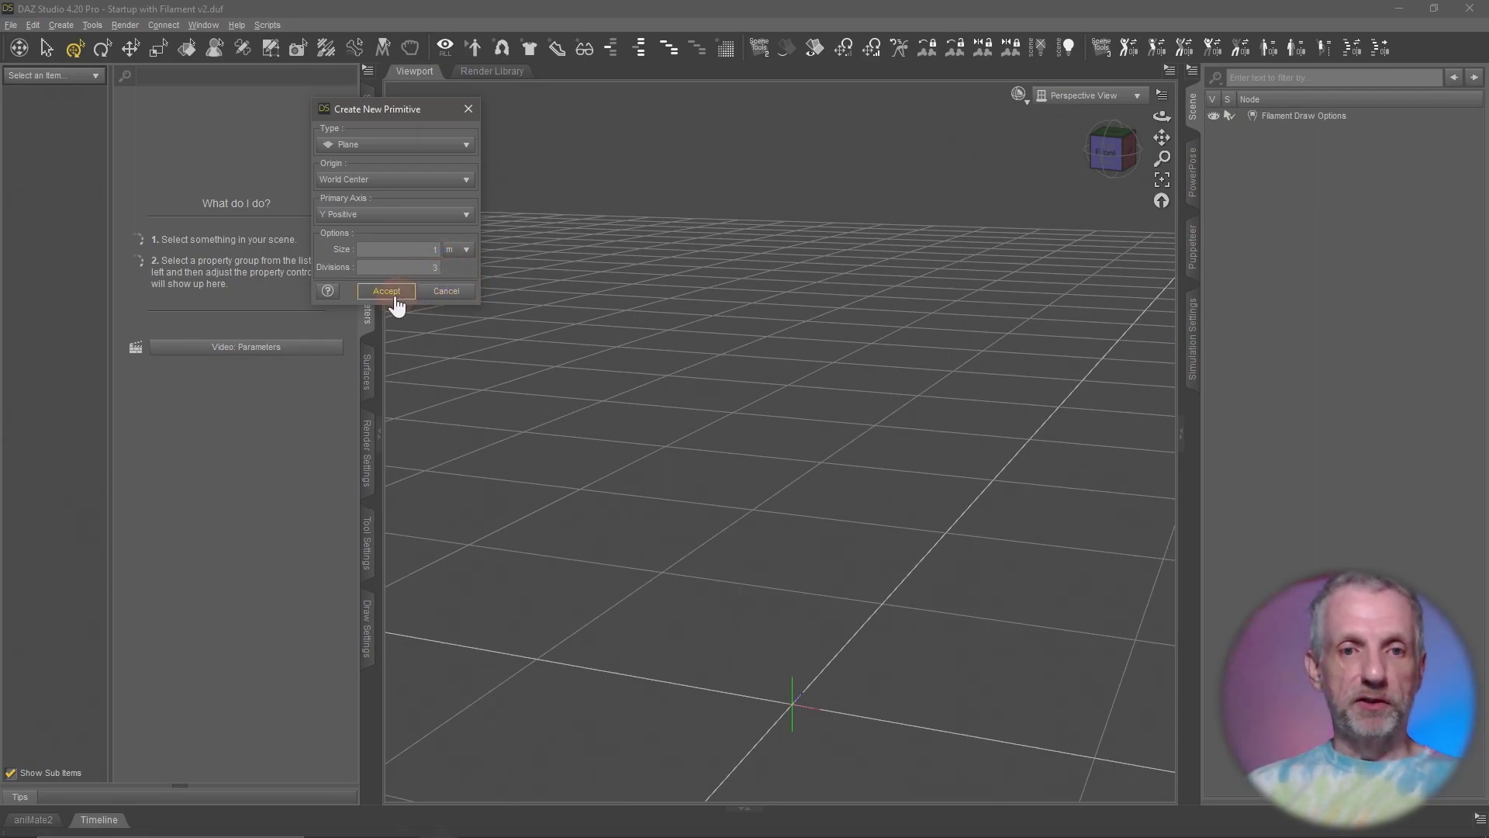
click(415, 215)
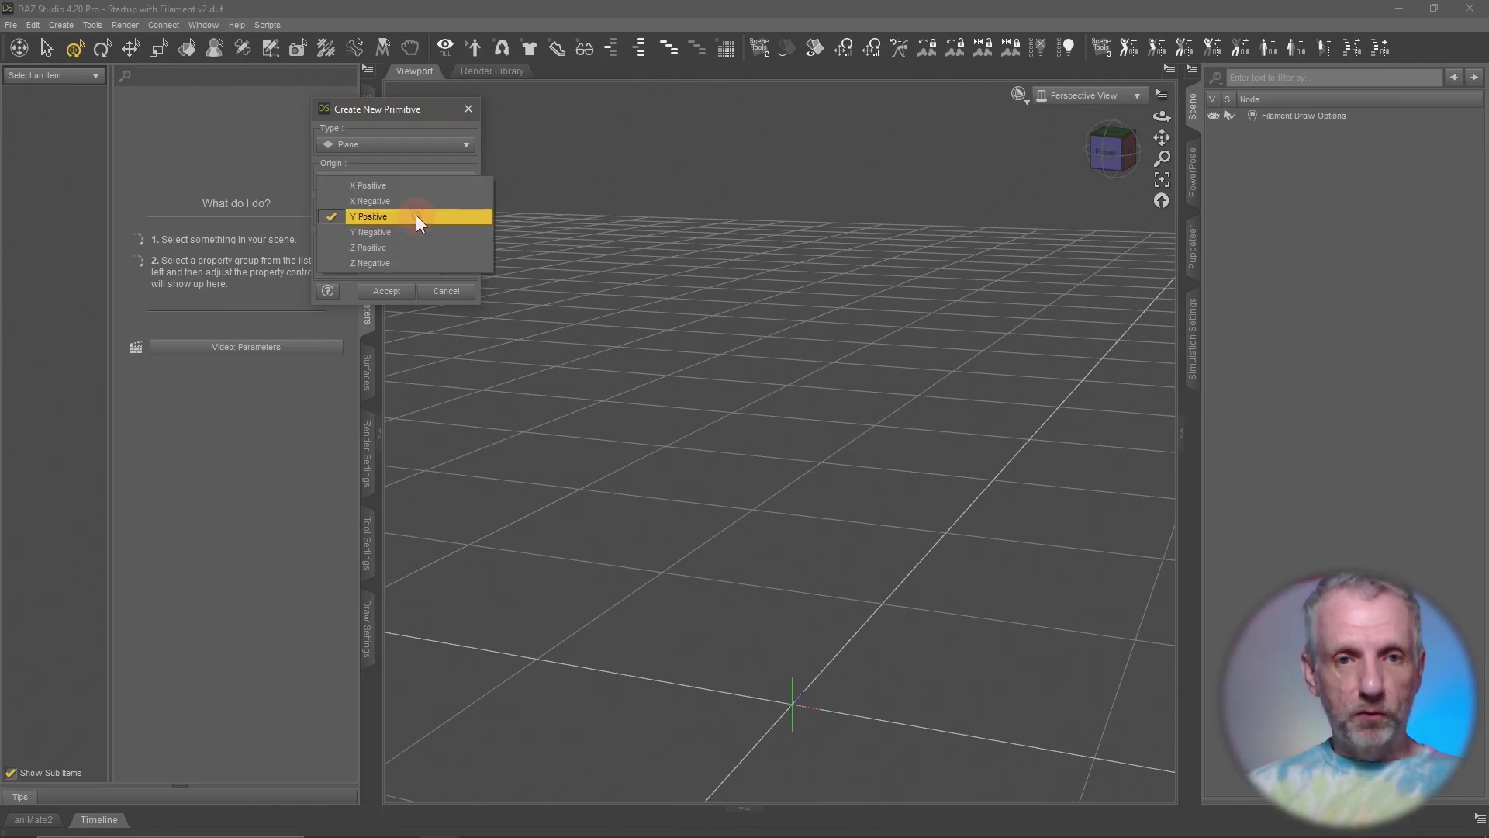
click(409, 248)
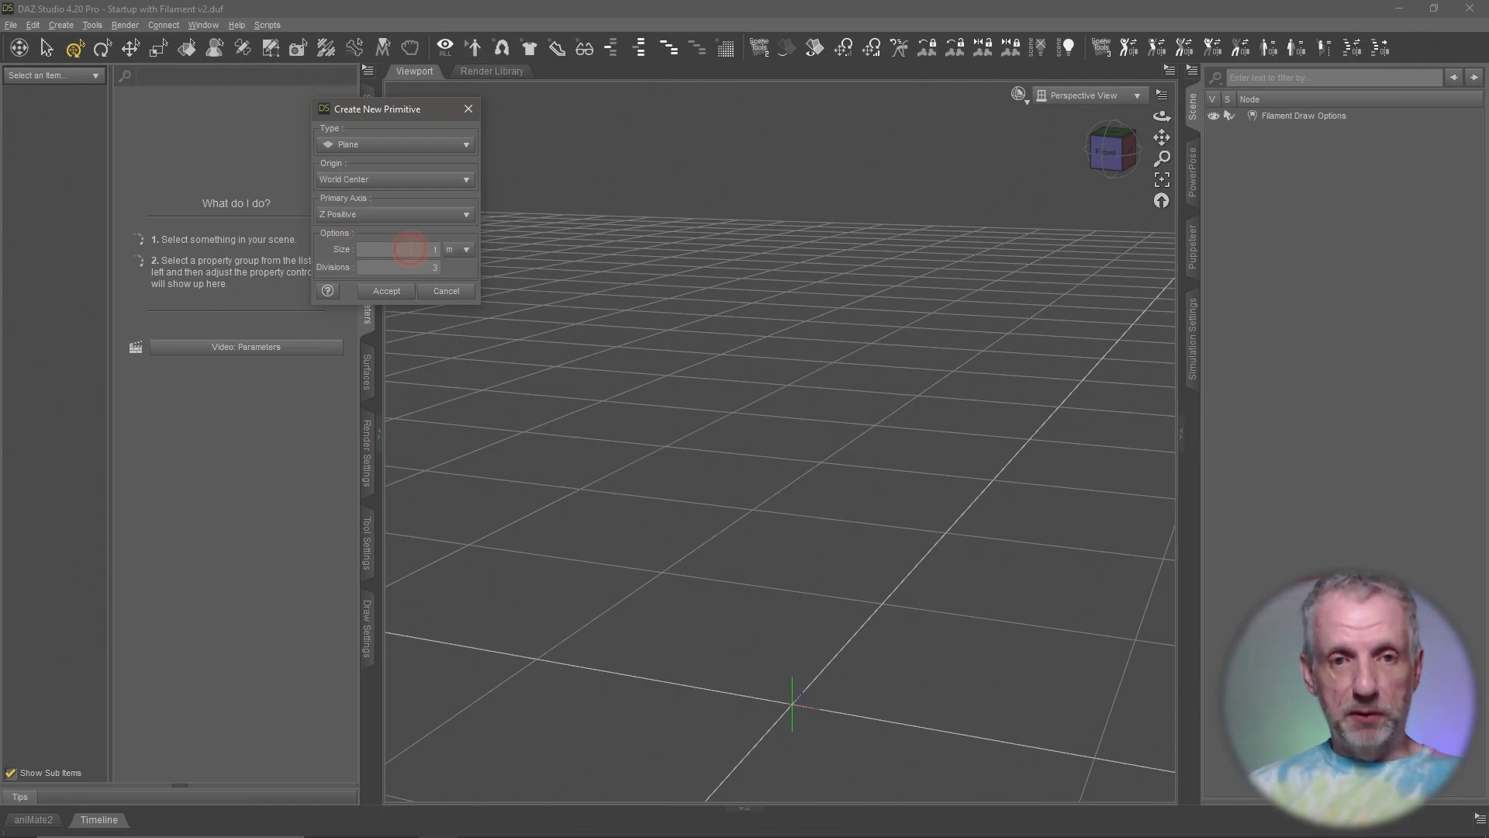
click(402, 296)
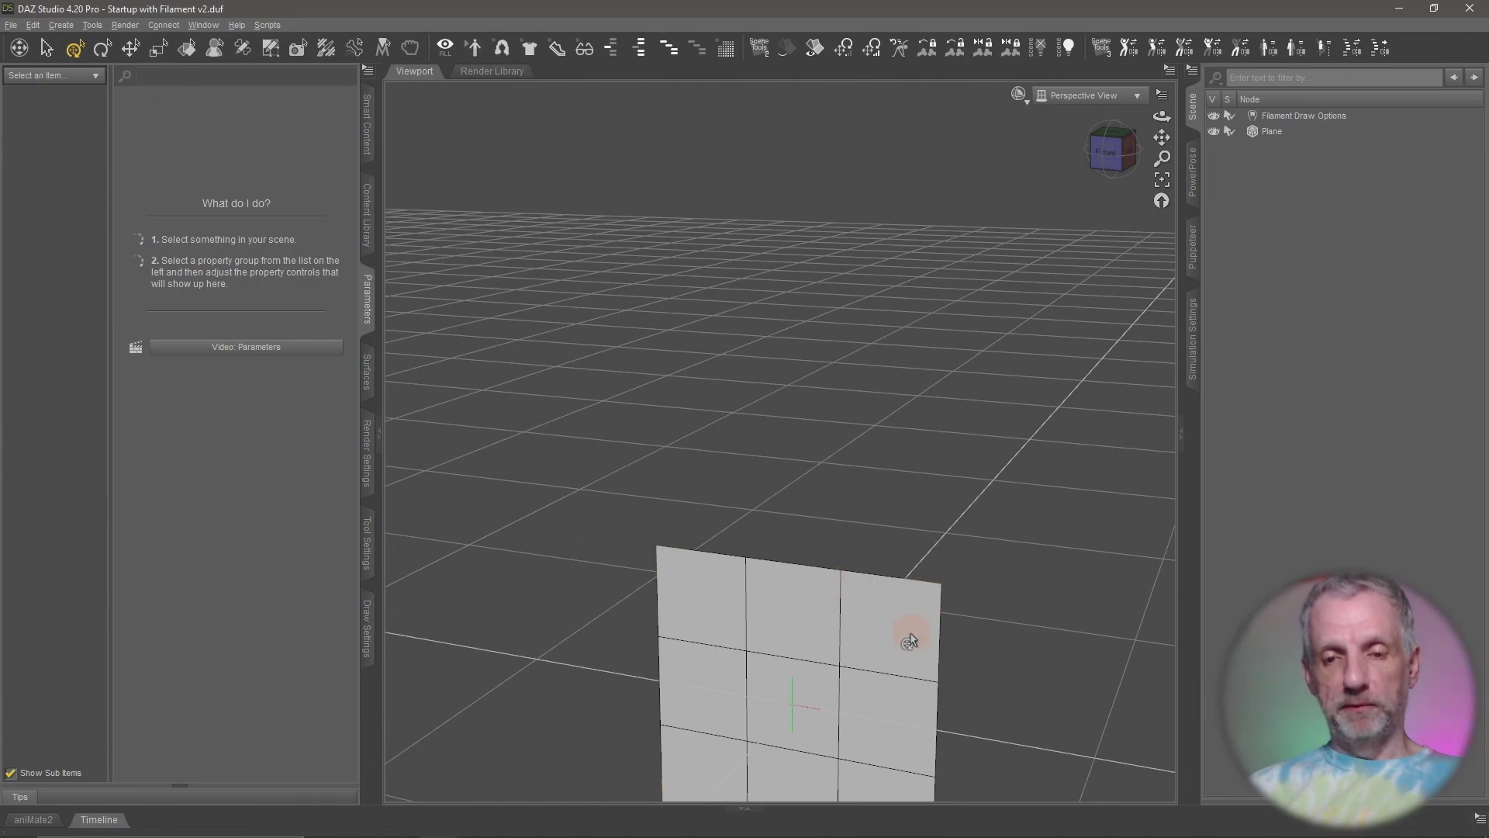
mouse_move(921, 587)
mouse_down()
mouse_move(898, 665)
mouse_move(891, 591)
mouse_move(909, 632)
mouse_move(903, 604)
mouse_up()
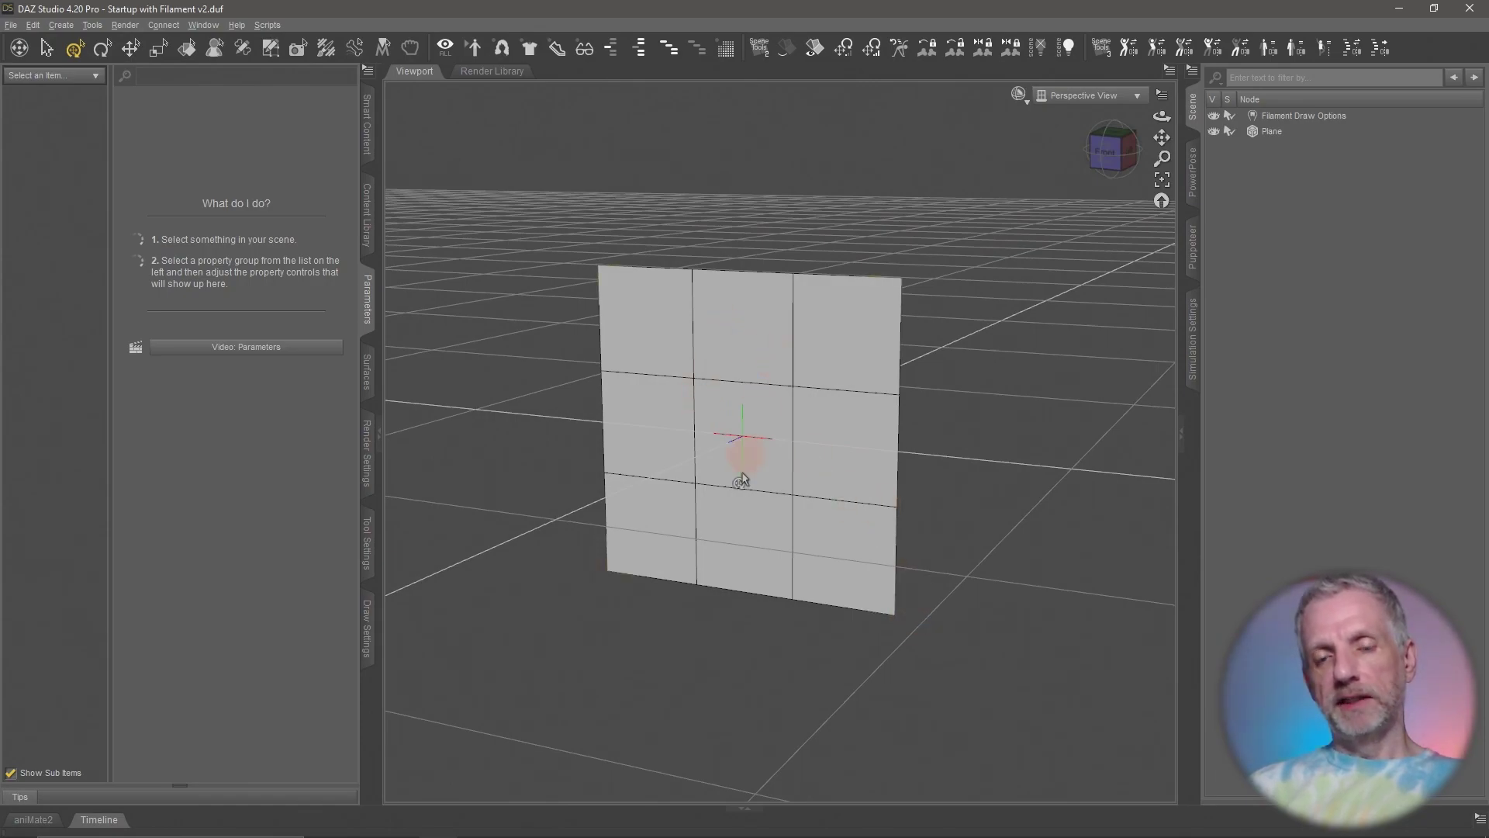
Step: Replace the plane with a new 1 m Z Positive plane primitive that has 4 divisions
click(1300, 134)
key(Delete)
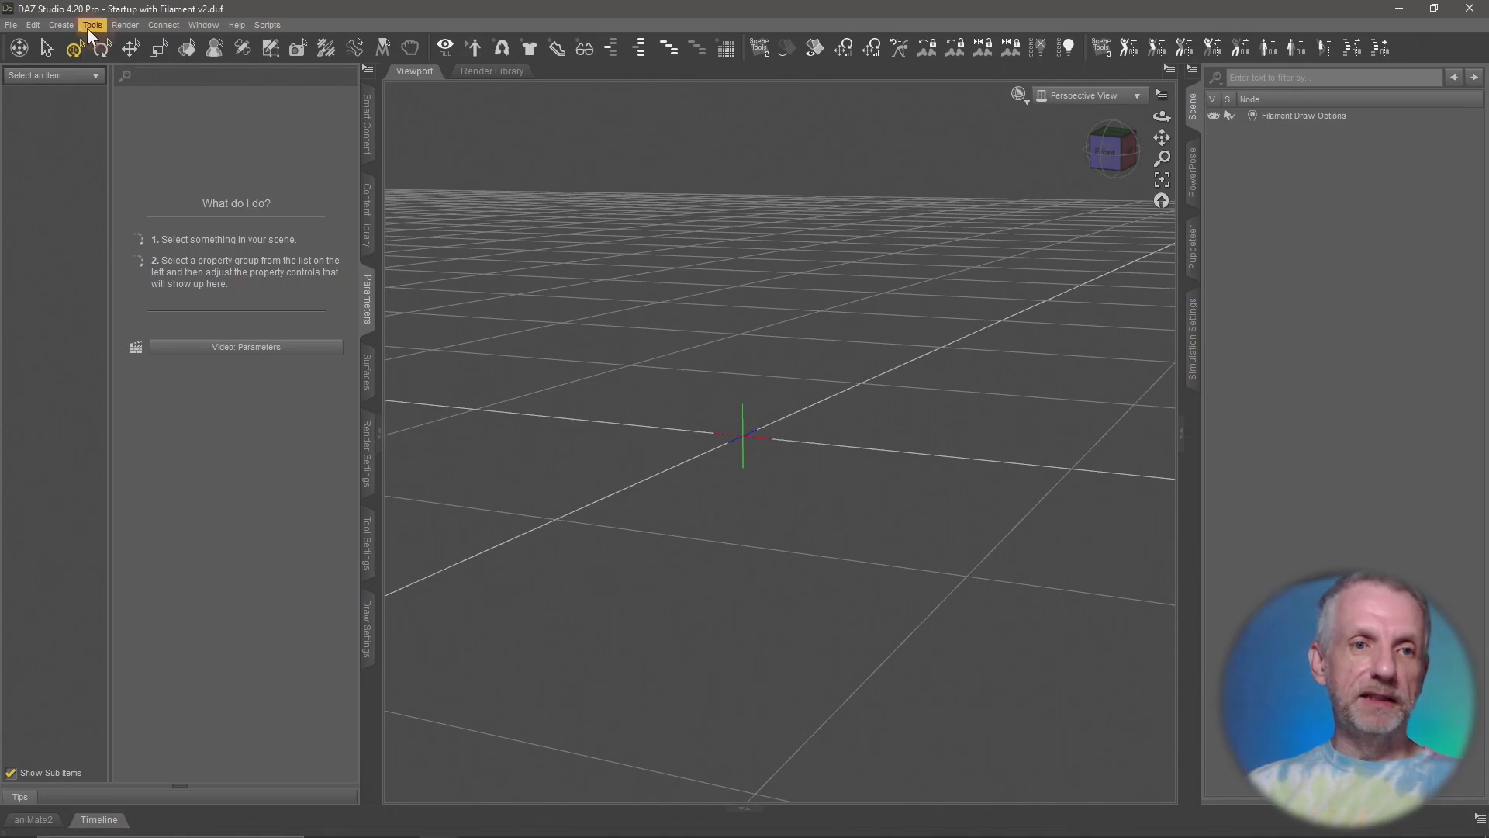
click(66, 21)
click(123, 138)
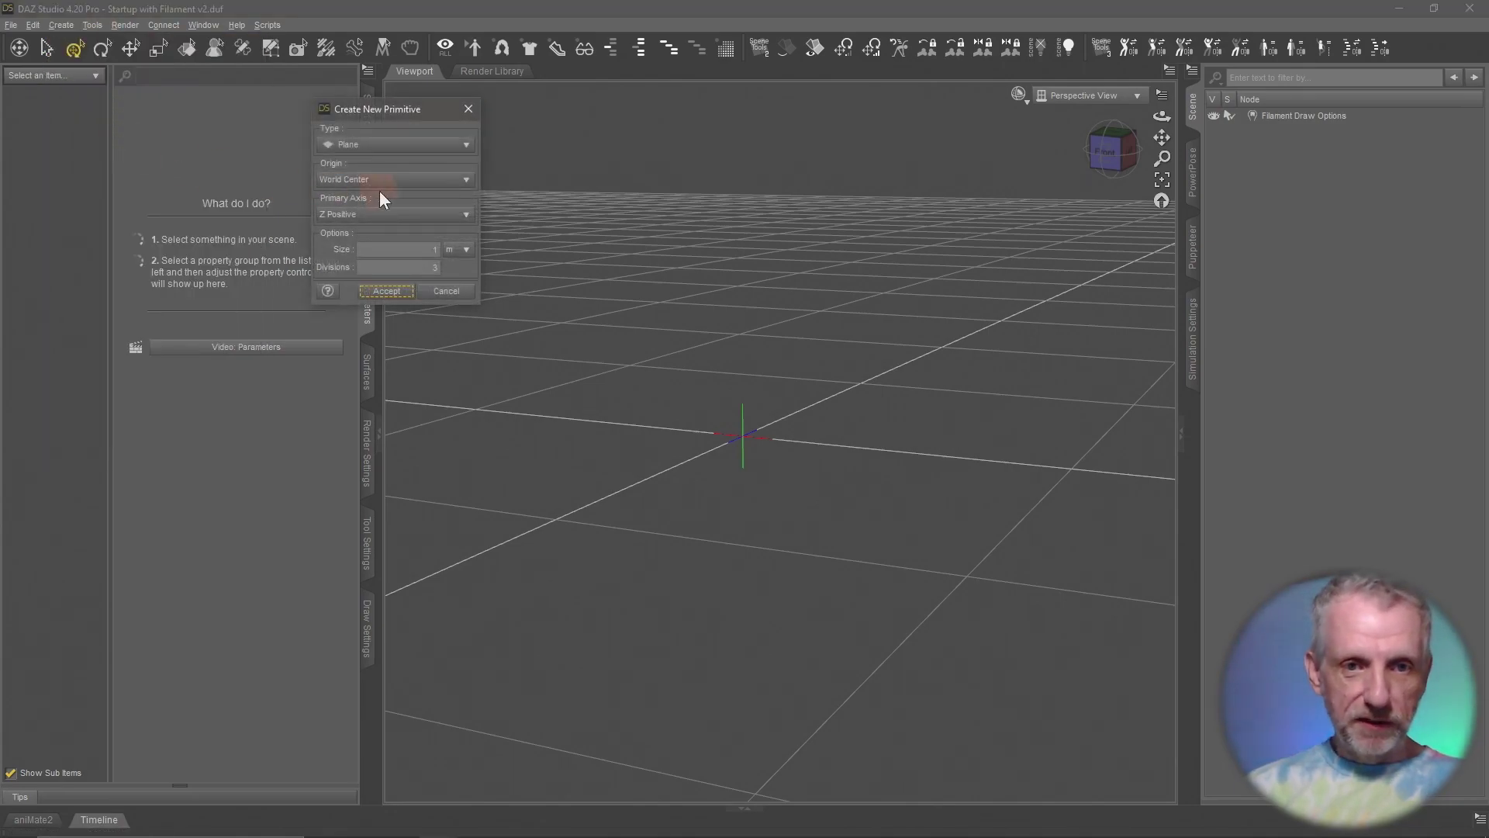
click(411, 267)
text(4)
key(Return)
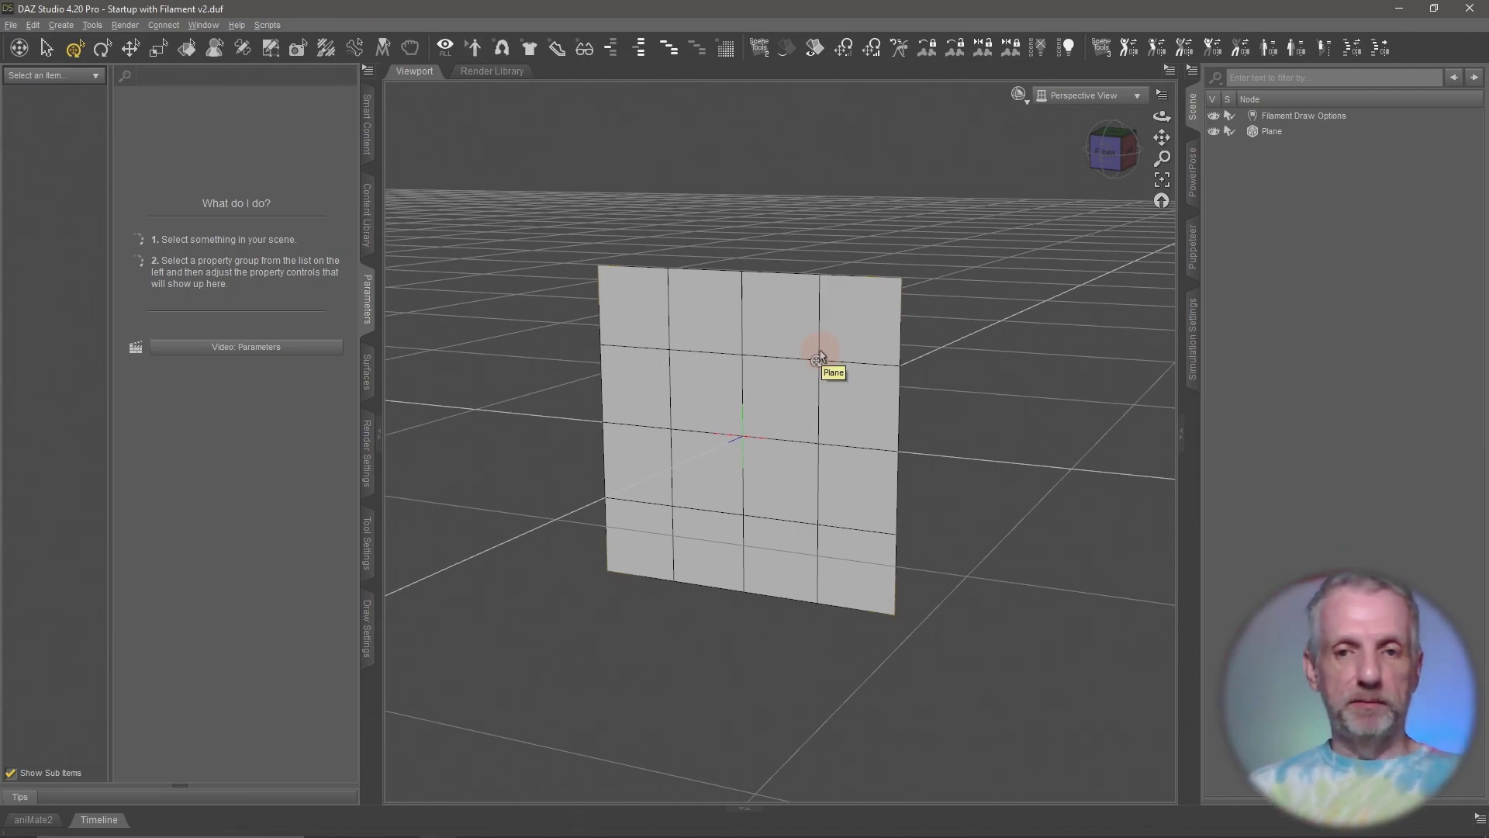
Step: Convert the plane from a prop to a figure with TriAx Weight Mapping, inheriting the skeleton of the parent
click(1290, 132)
drag(1084, 290, 1082, 292)
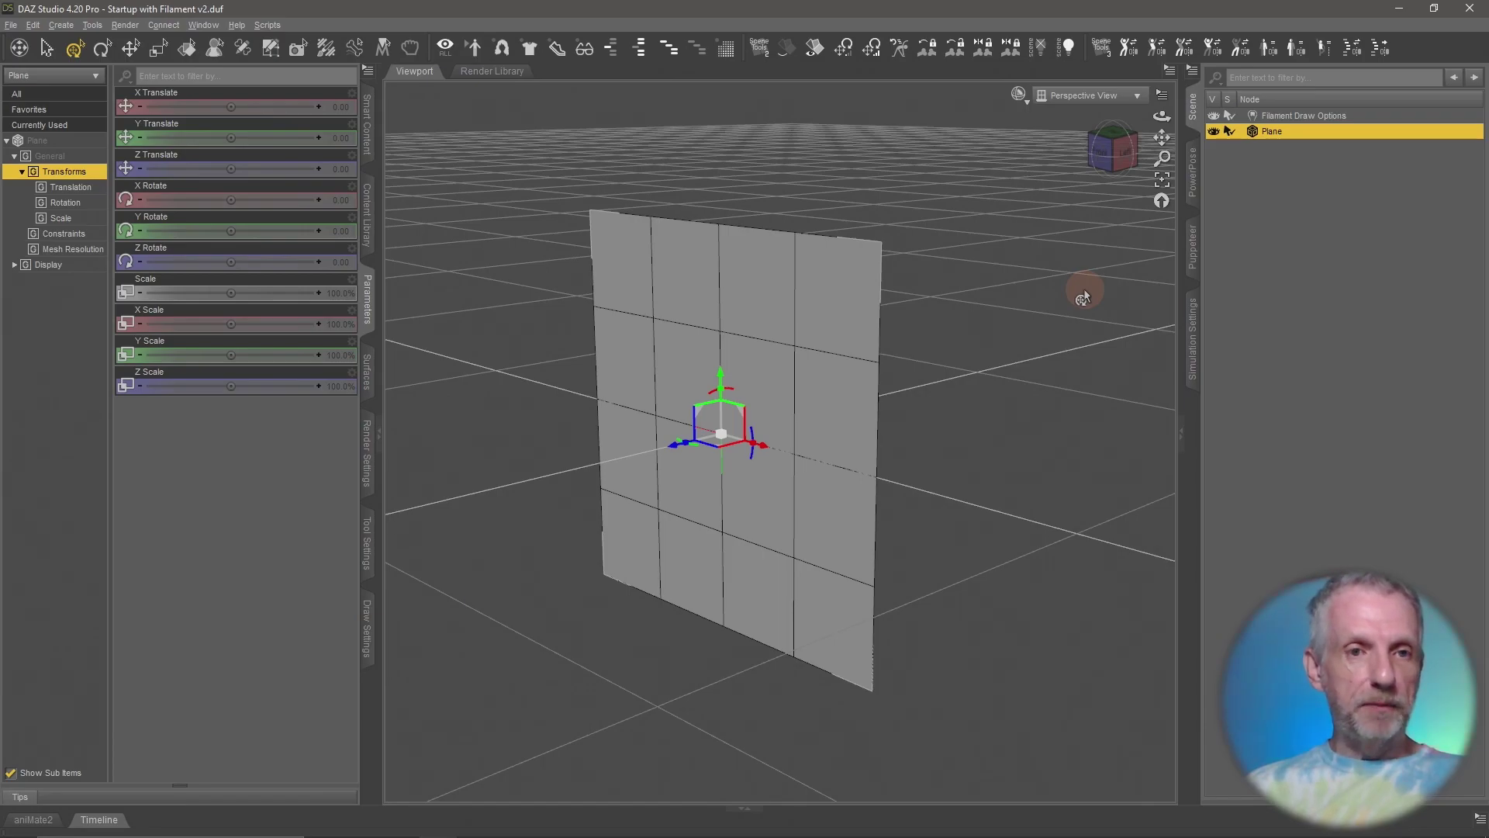
click(32, 23)
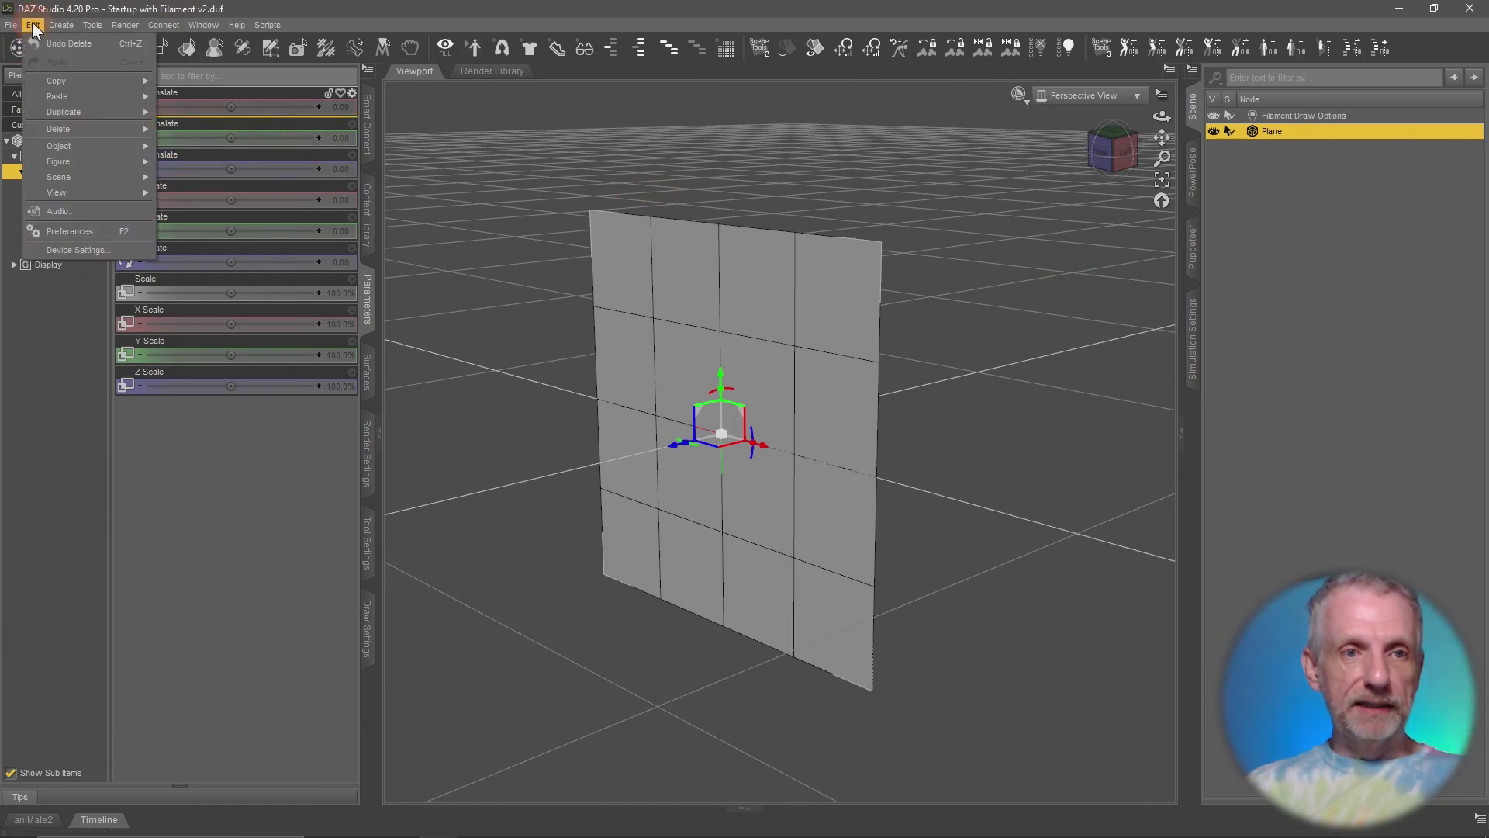
mouse_move(100, 146)
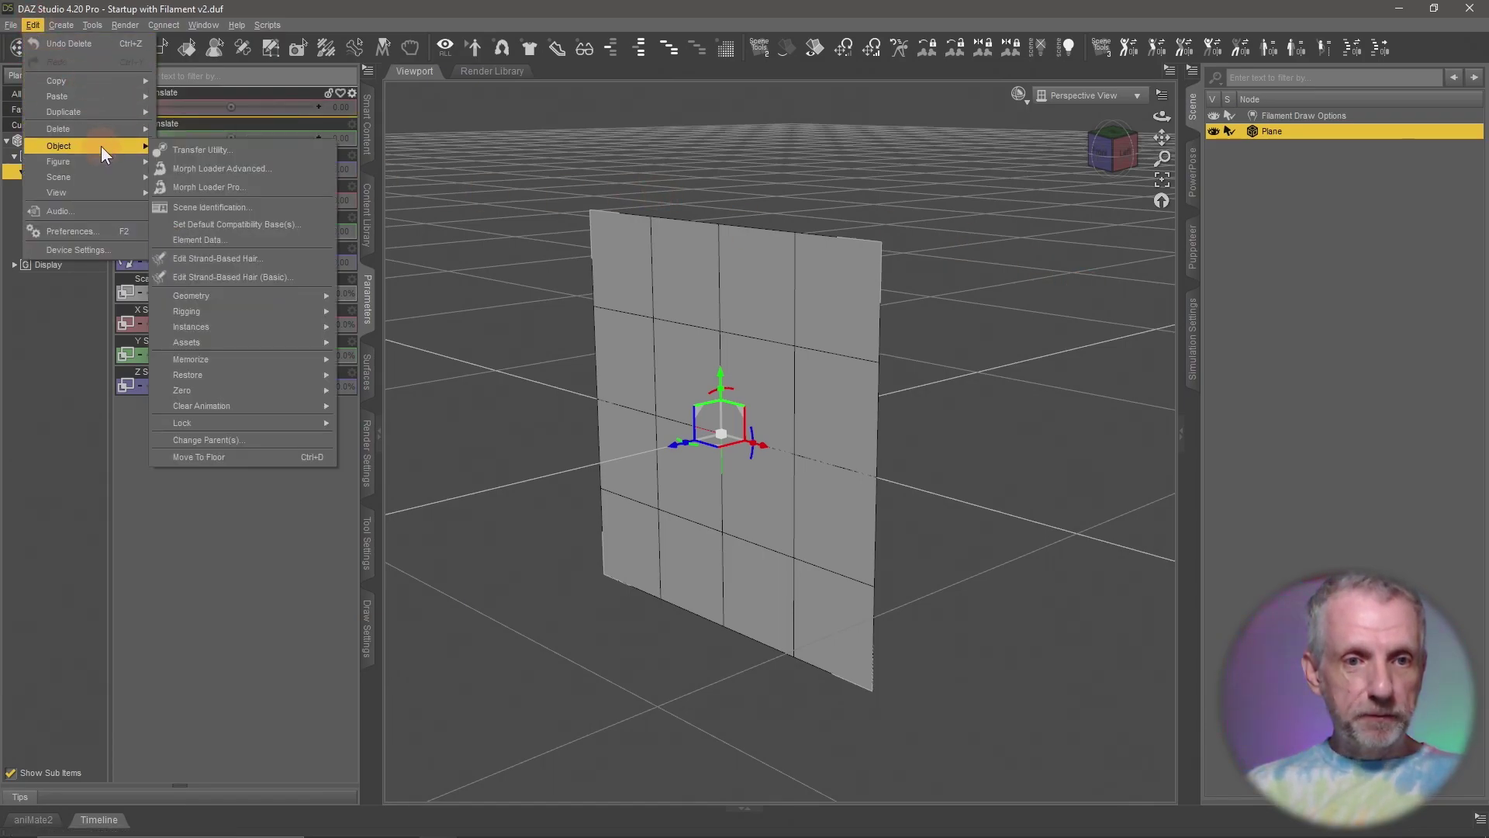
mouse_move(260, 315)
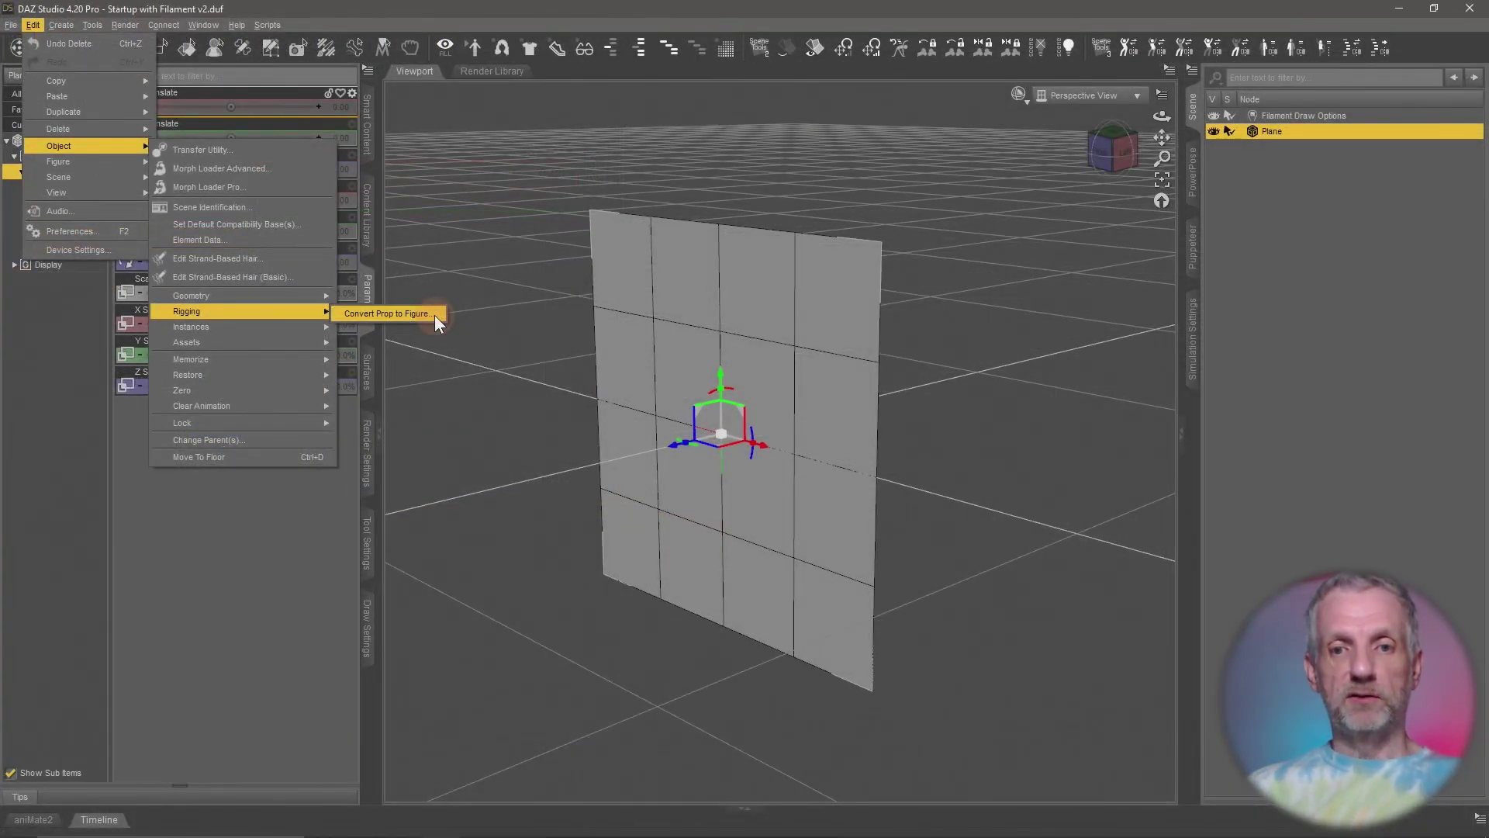
click(434, 315)
drag(769, 362, 556, 145)
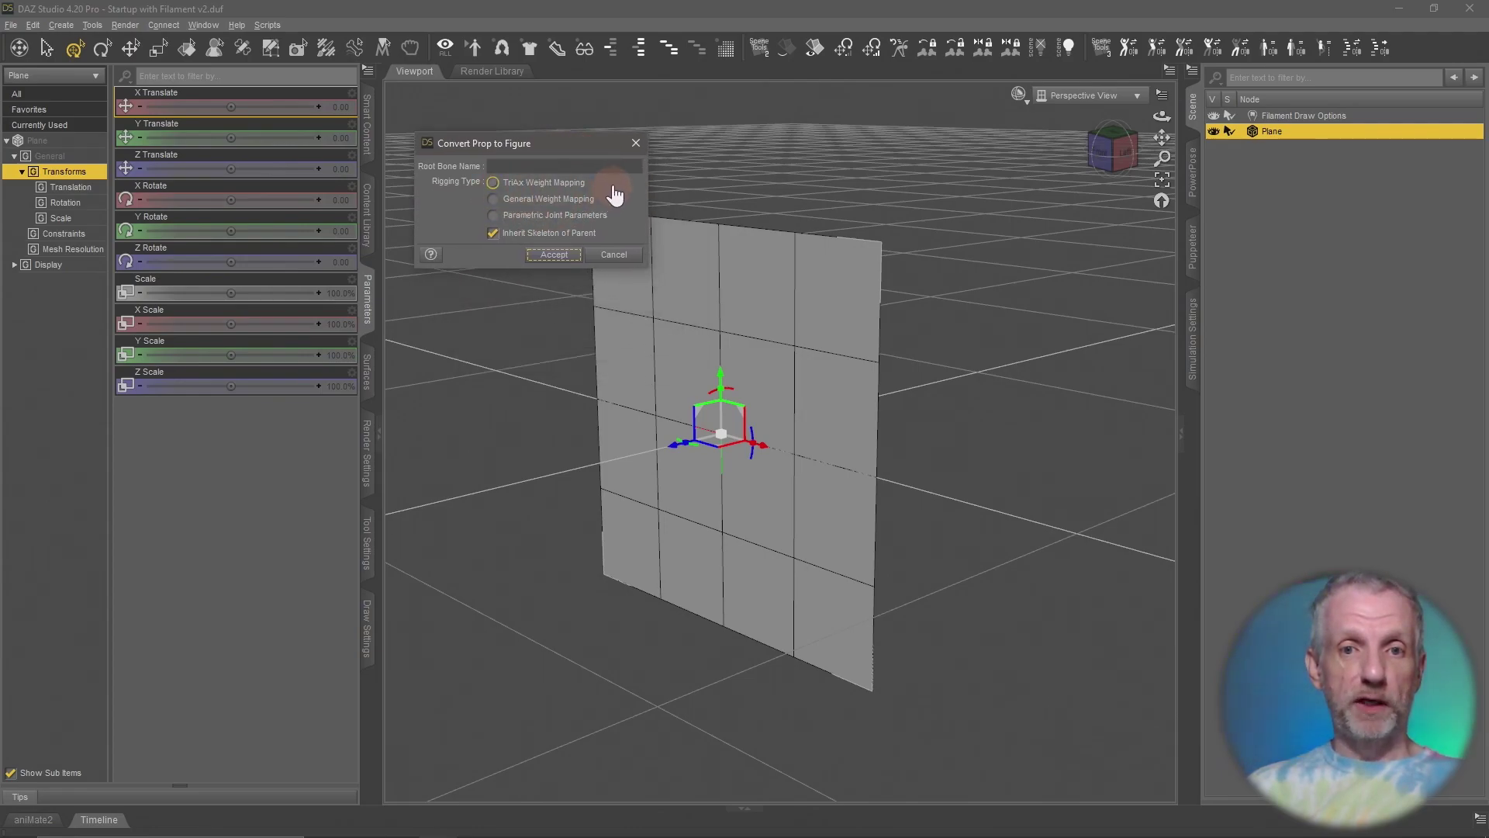
click(569, 259)
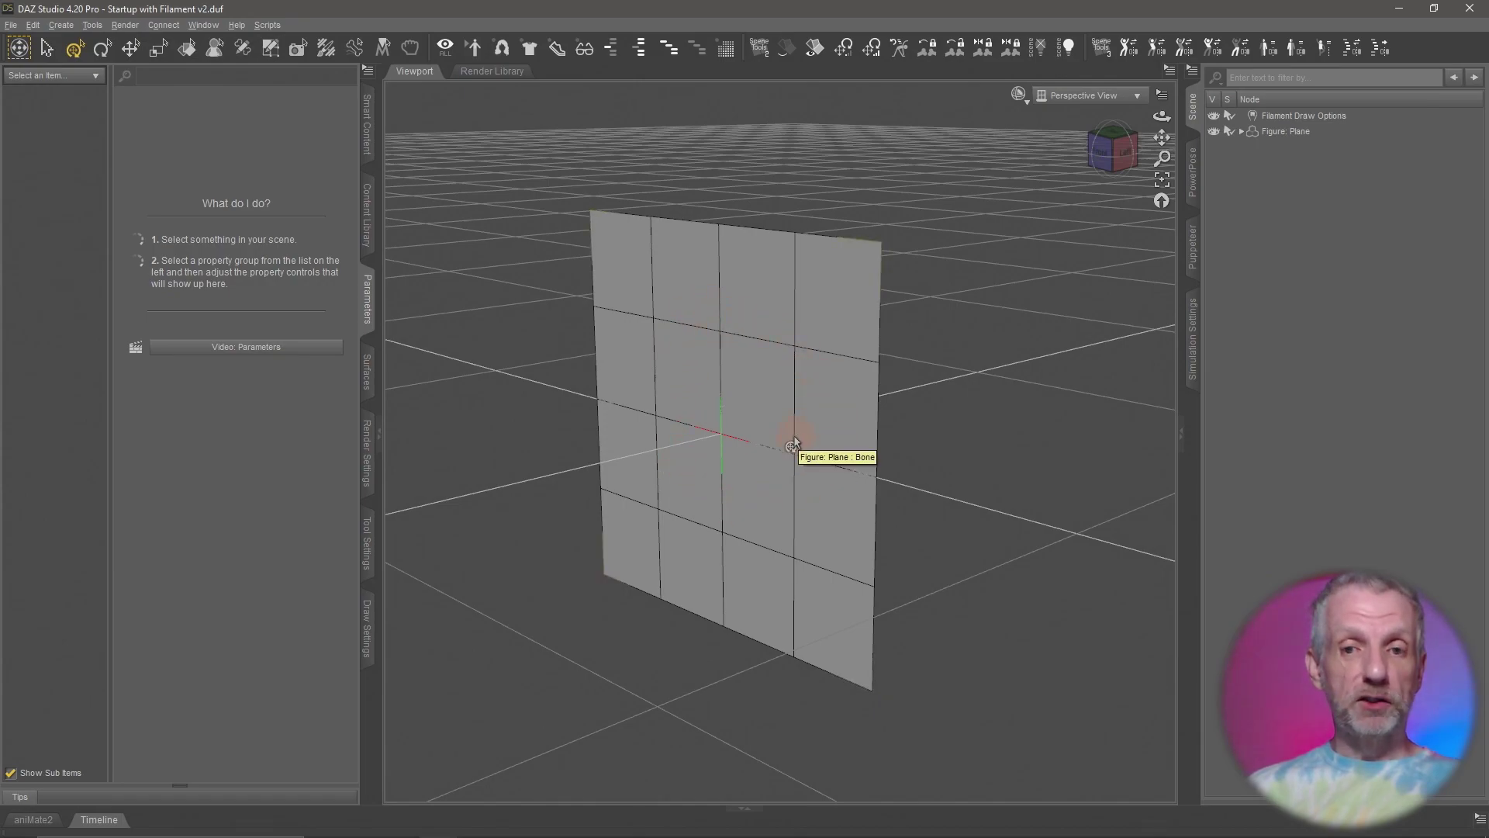
Step: Select the bone inside the plane figure and activate the Joint Editor tool
click(1311, 130)
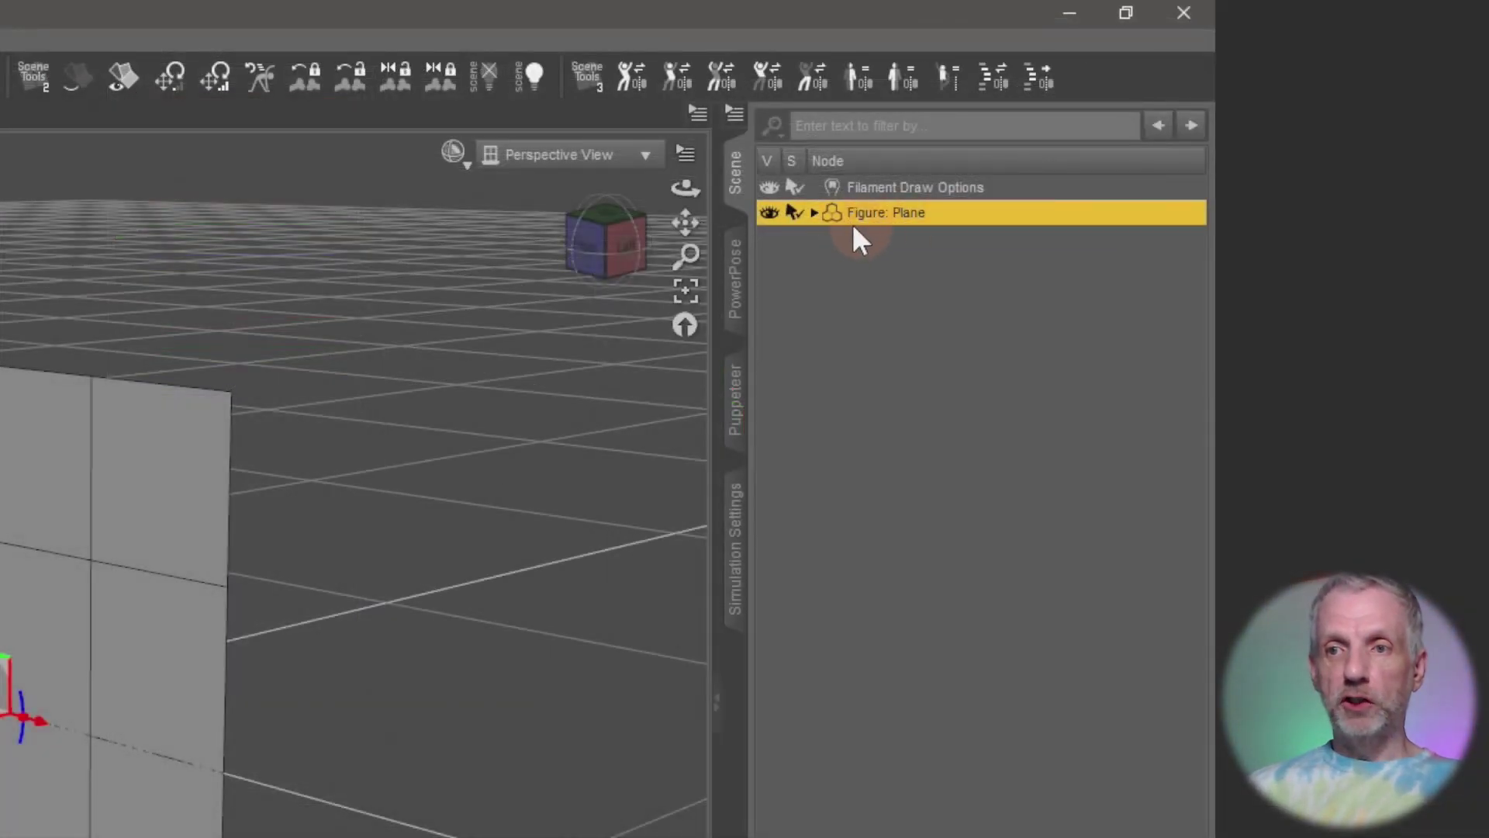
click(814, 212)
click(909, 236)
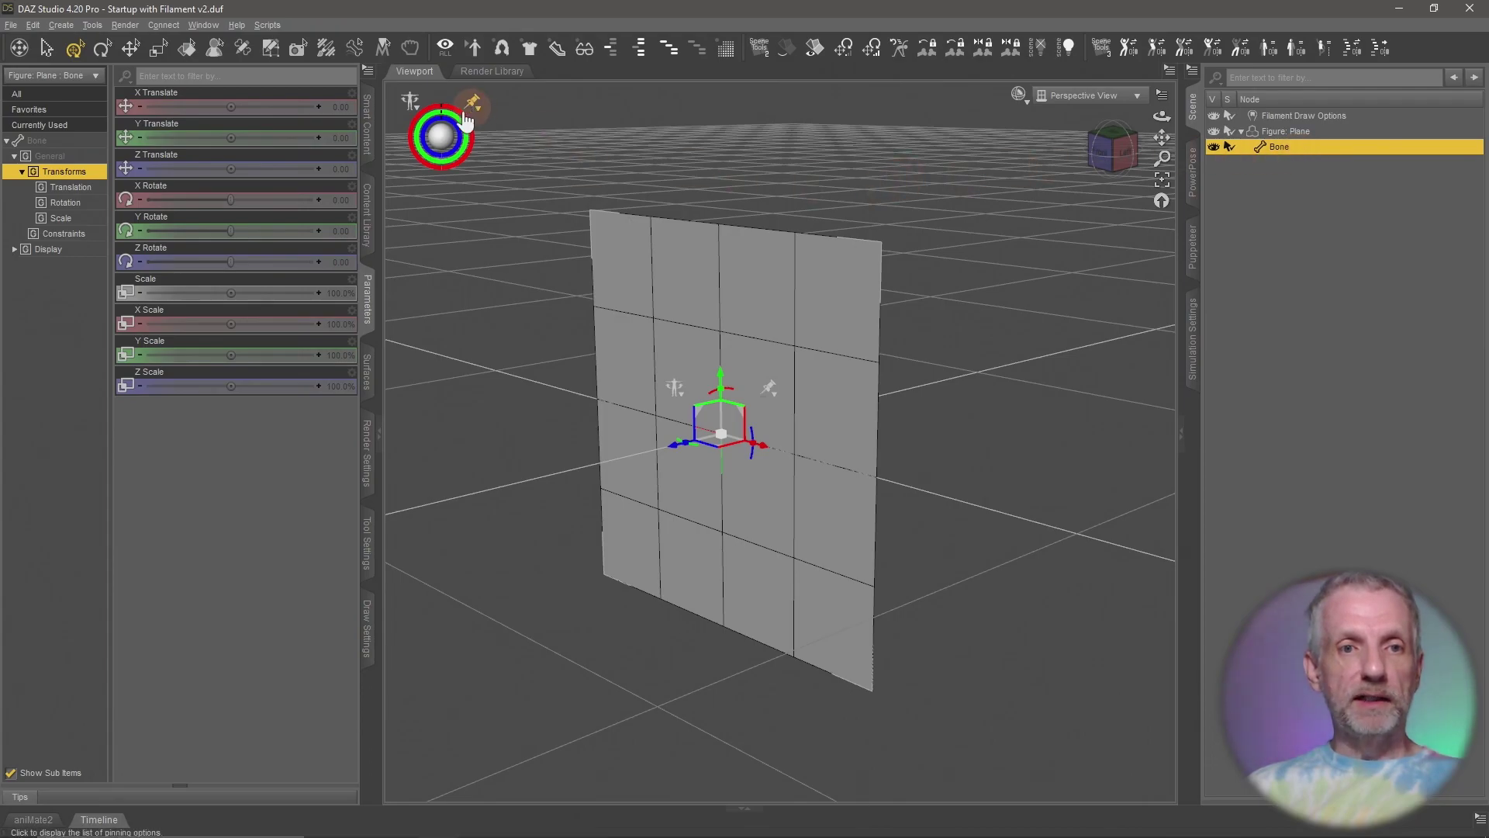
click(242, 48)
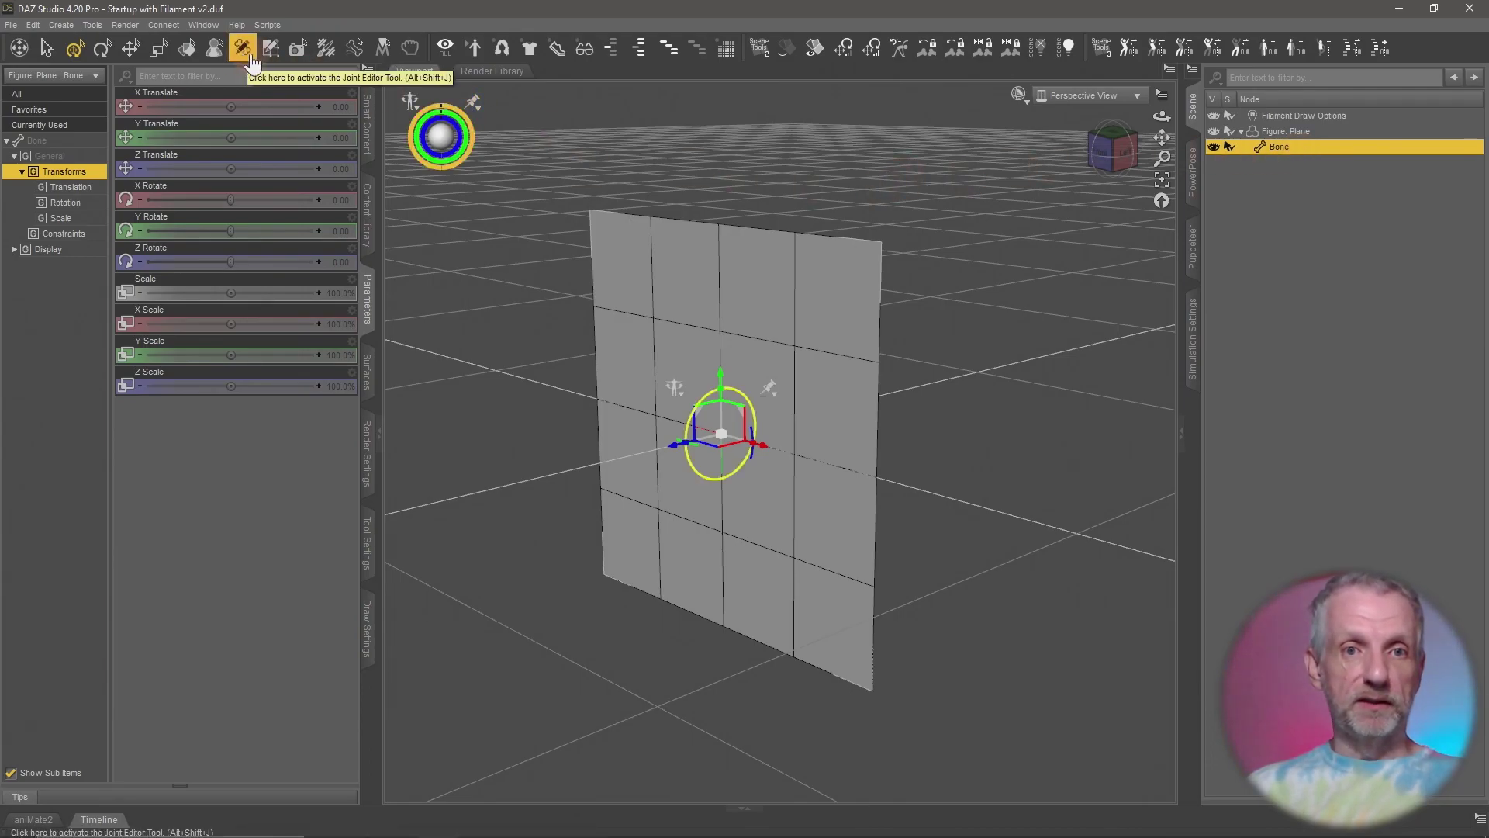
click(246, 53)
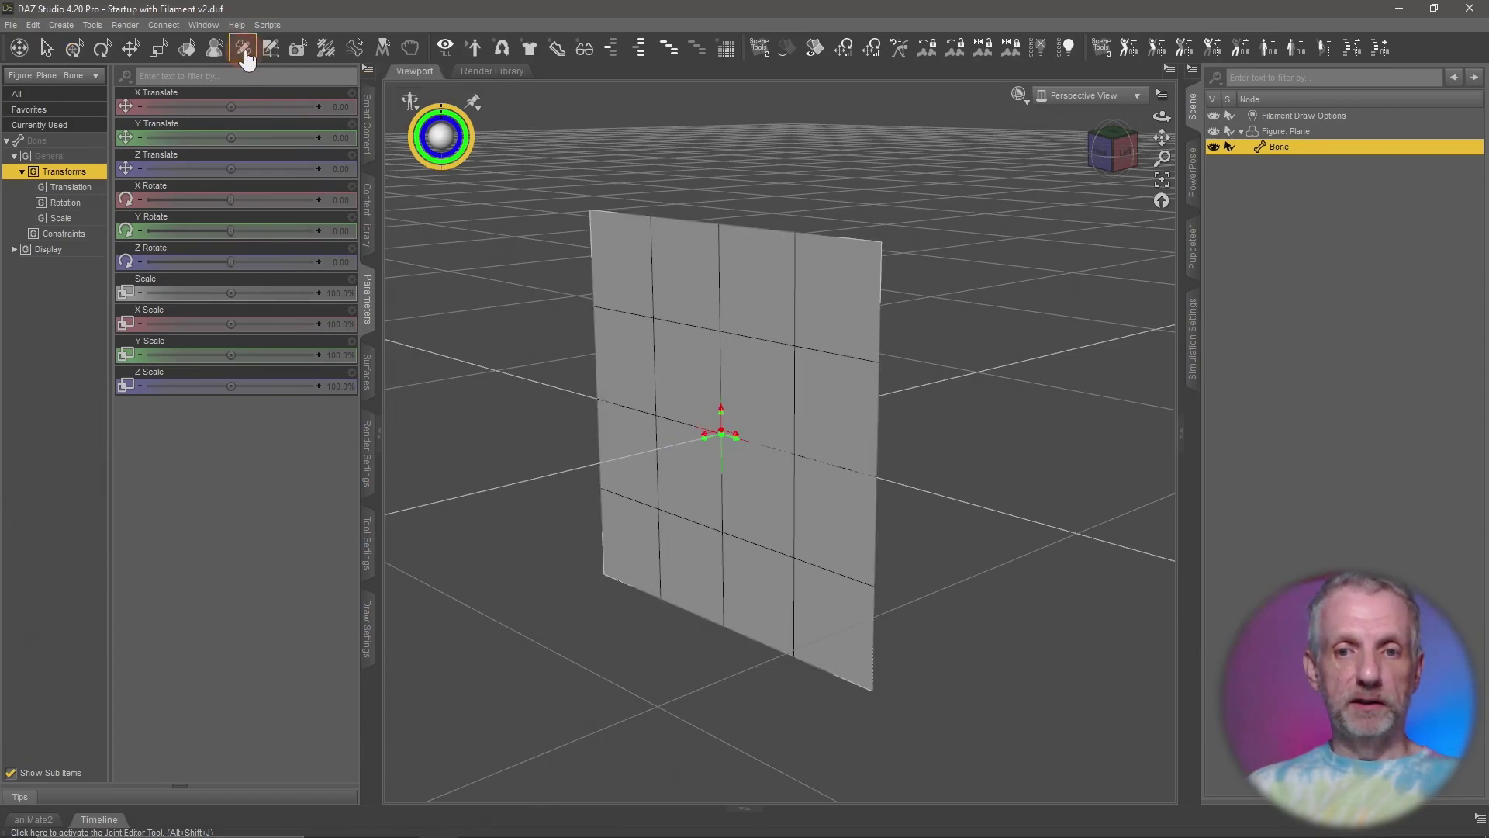
click(100, 25)
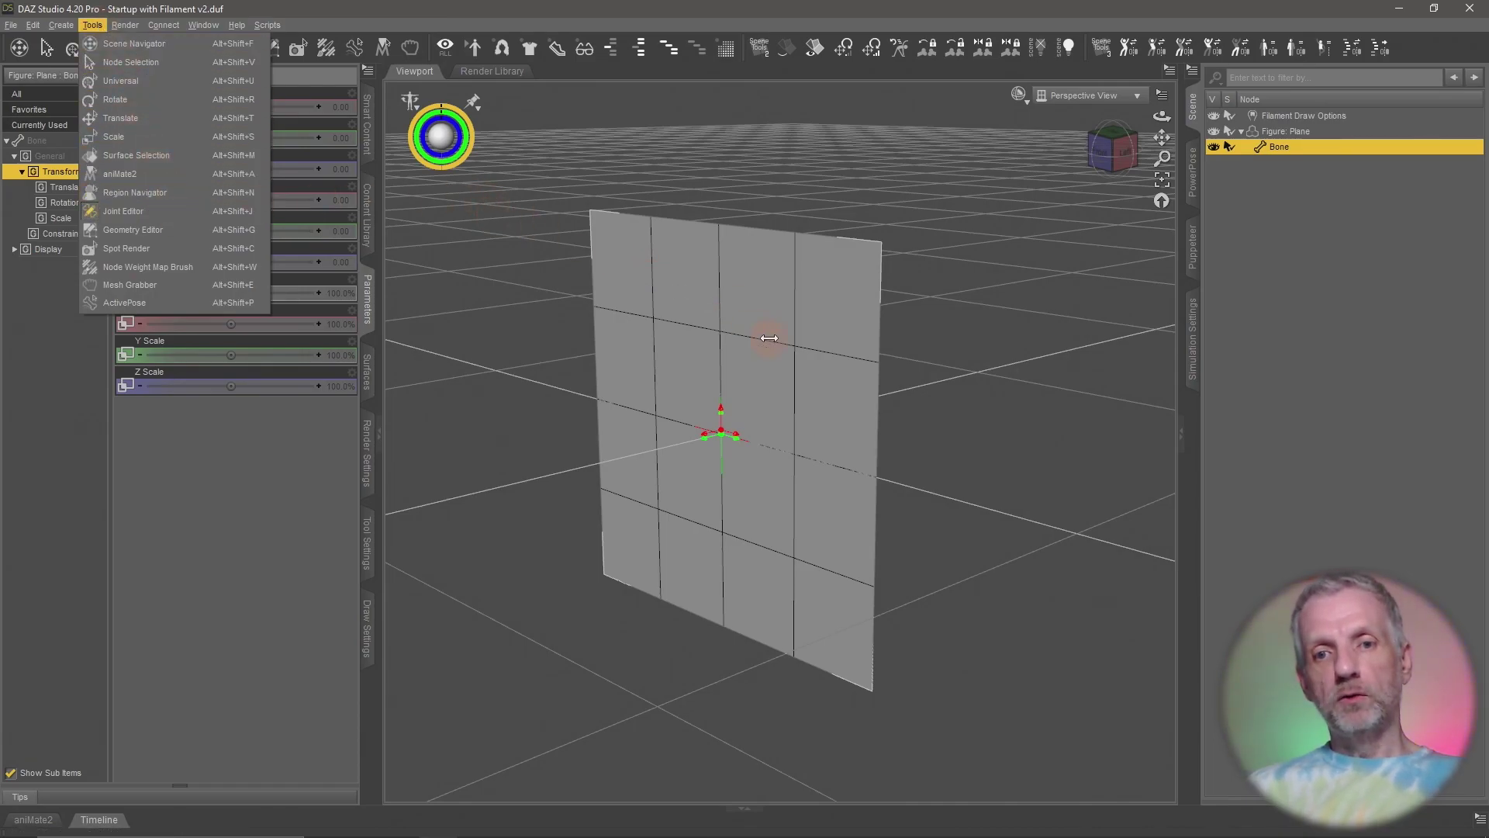
click(859, 451)
alt+drag(859, 451, 877, 450)
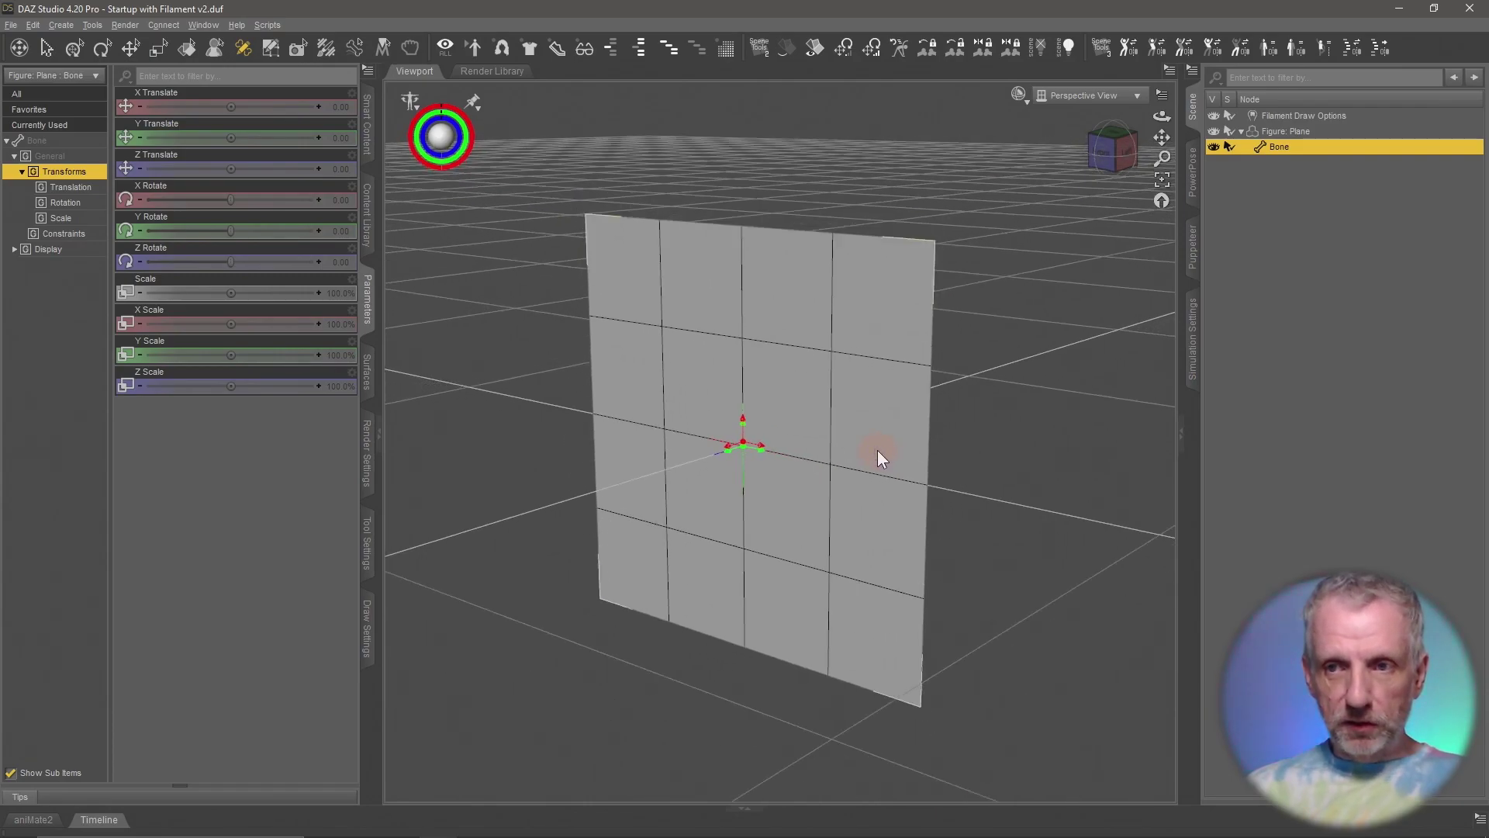
Step: Raise the whole plane figure by about 50 along Y with the Universal tool so its lower edge rests on the floor
click(1300, 131)
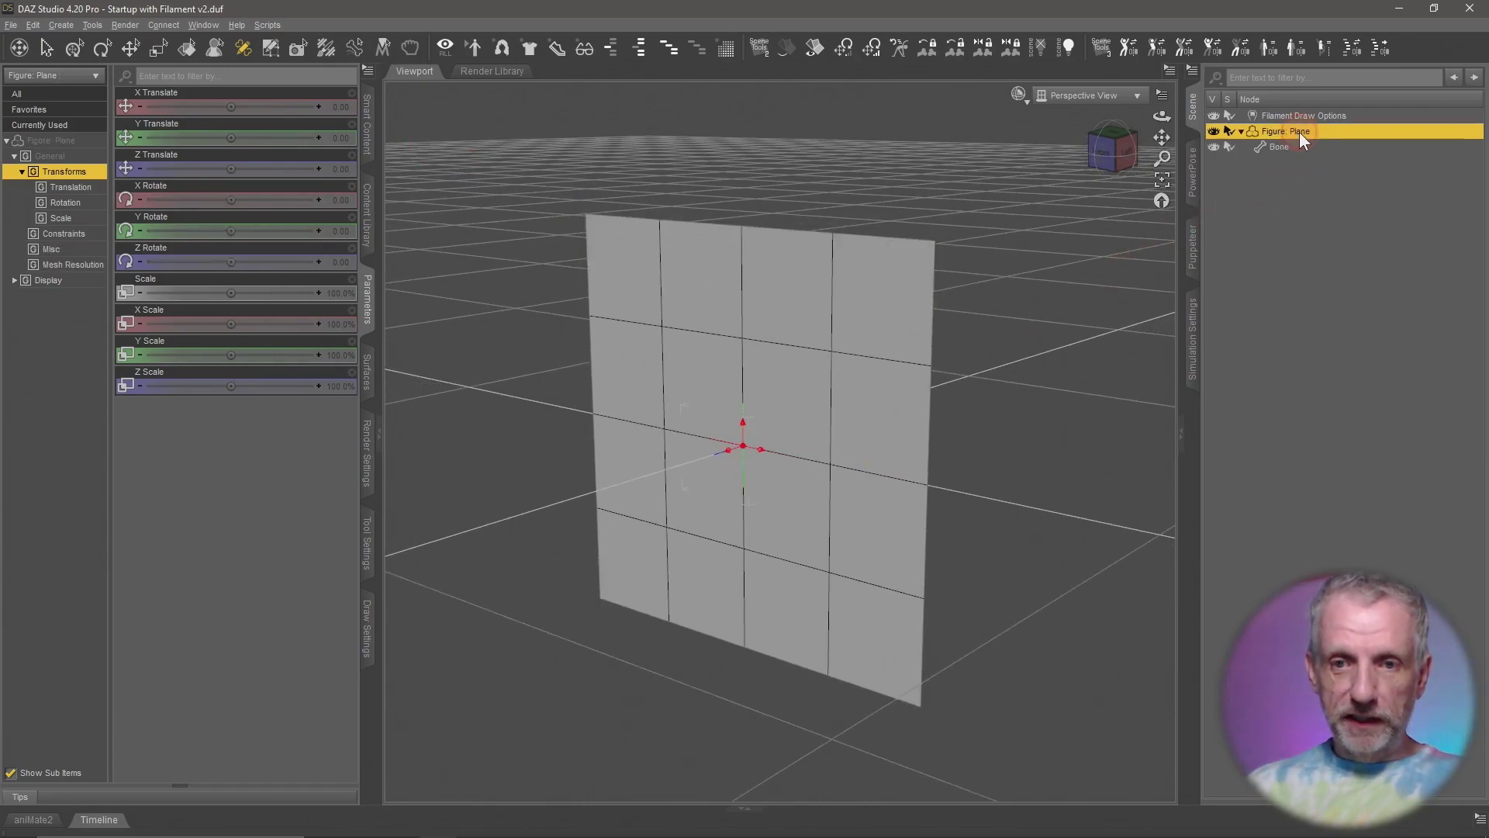
click(75, 48)
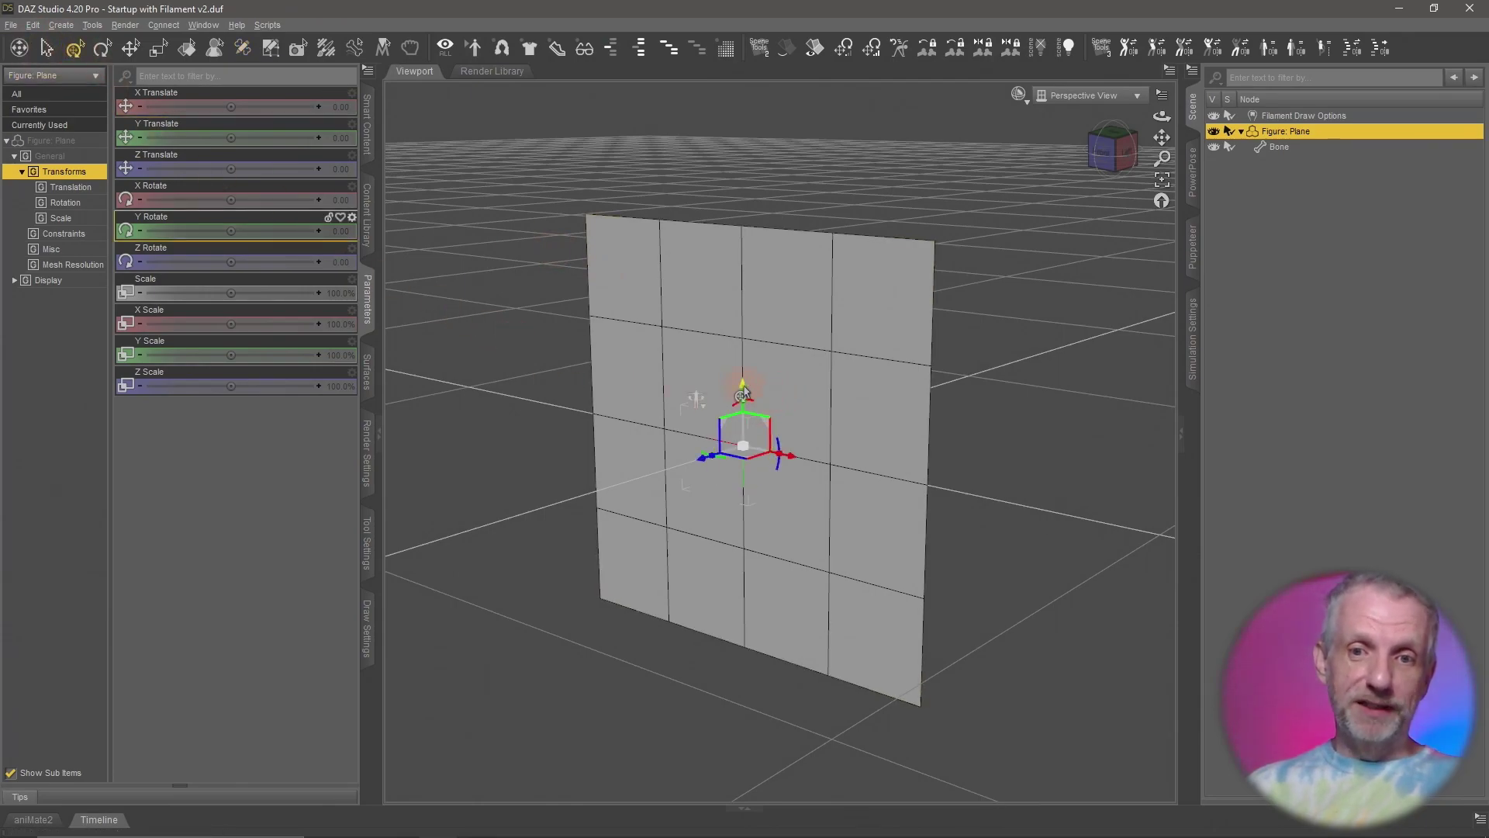
drag(741, 397, 749, 174)
alt+drag(784, 233, 835, 266)
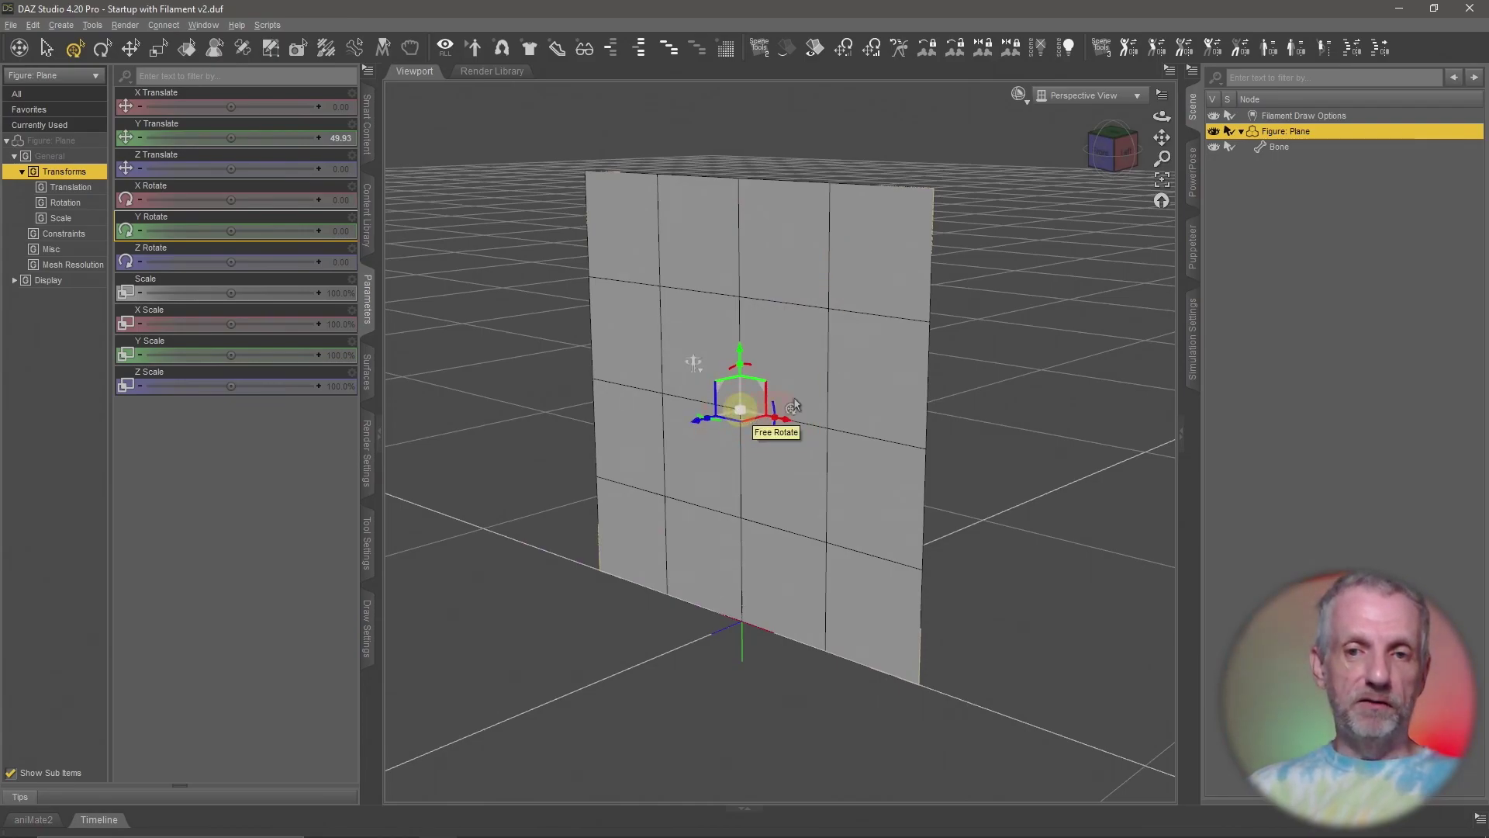
Step: With the Joint Editor, move the bone's end point up to the plane's upper quarter and its origin down to the lower edge
click(1290, 148)
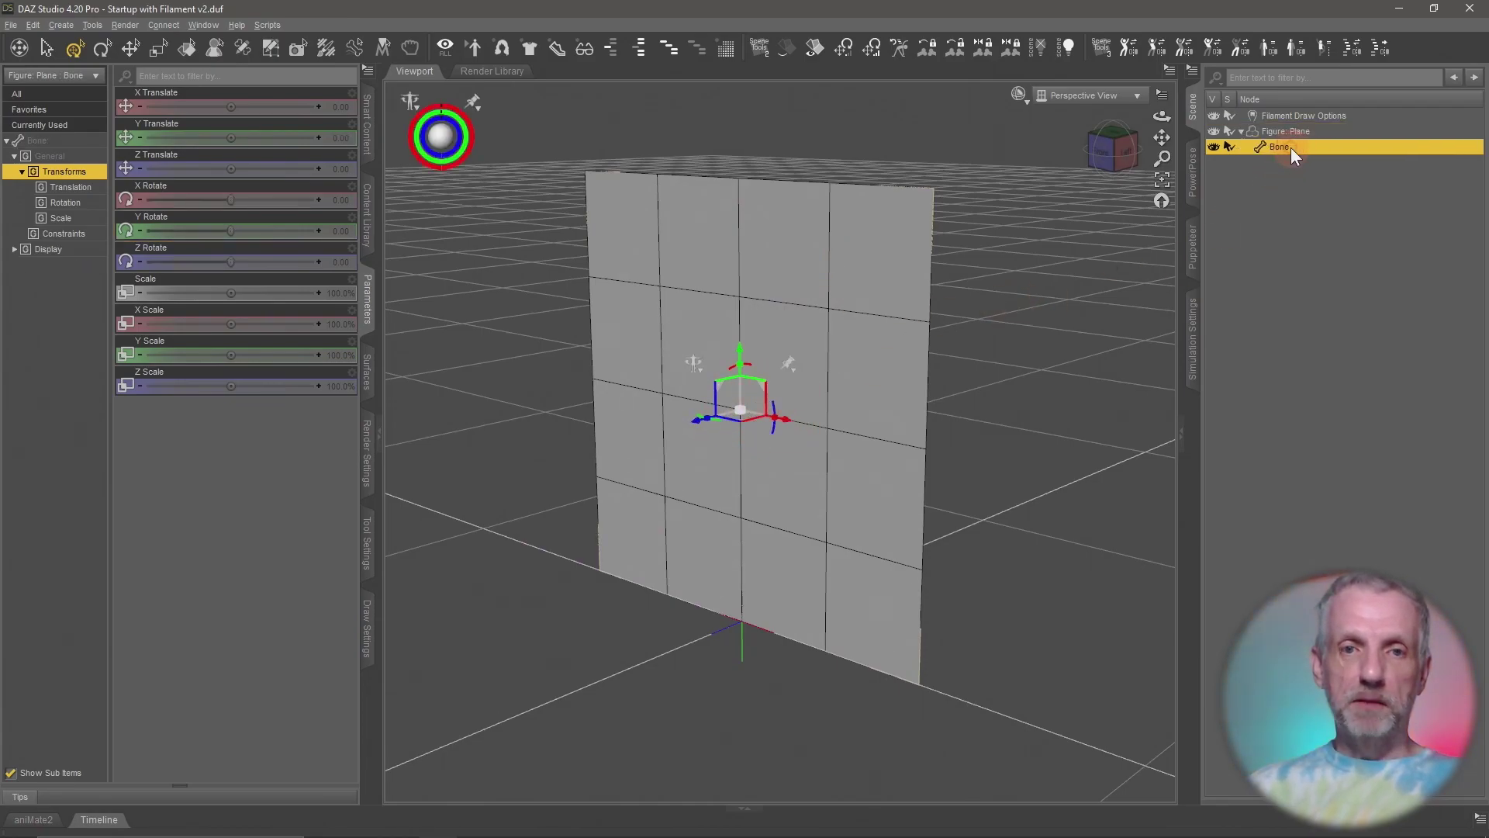
click(246, 53)
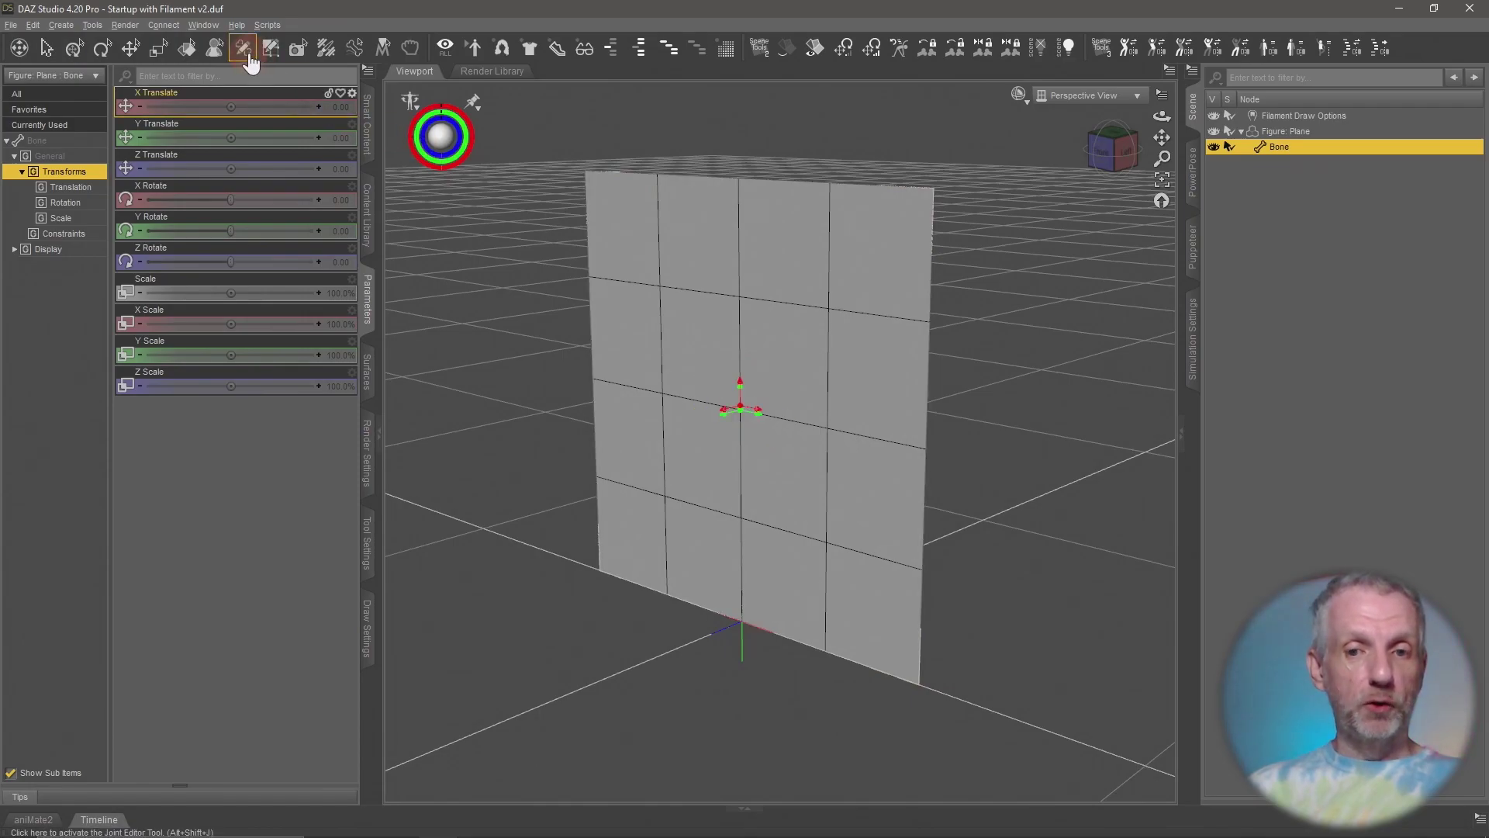
alt+drag(766, 420, 768, 424)
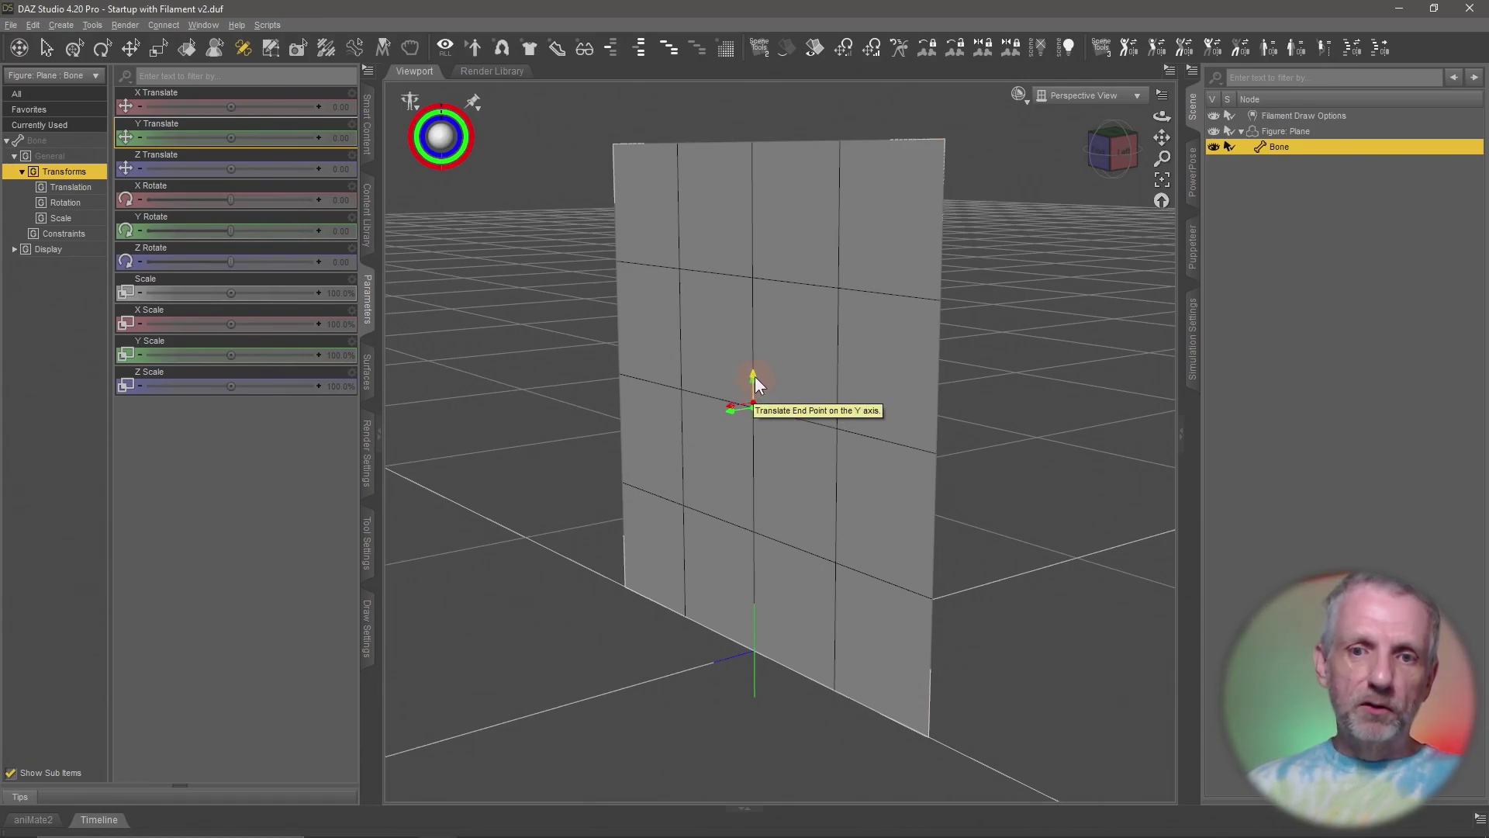
drag(755, 375, 738, 234)
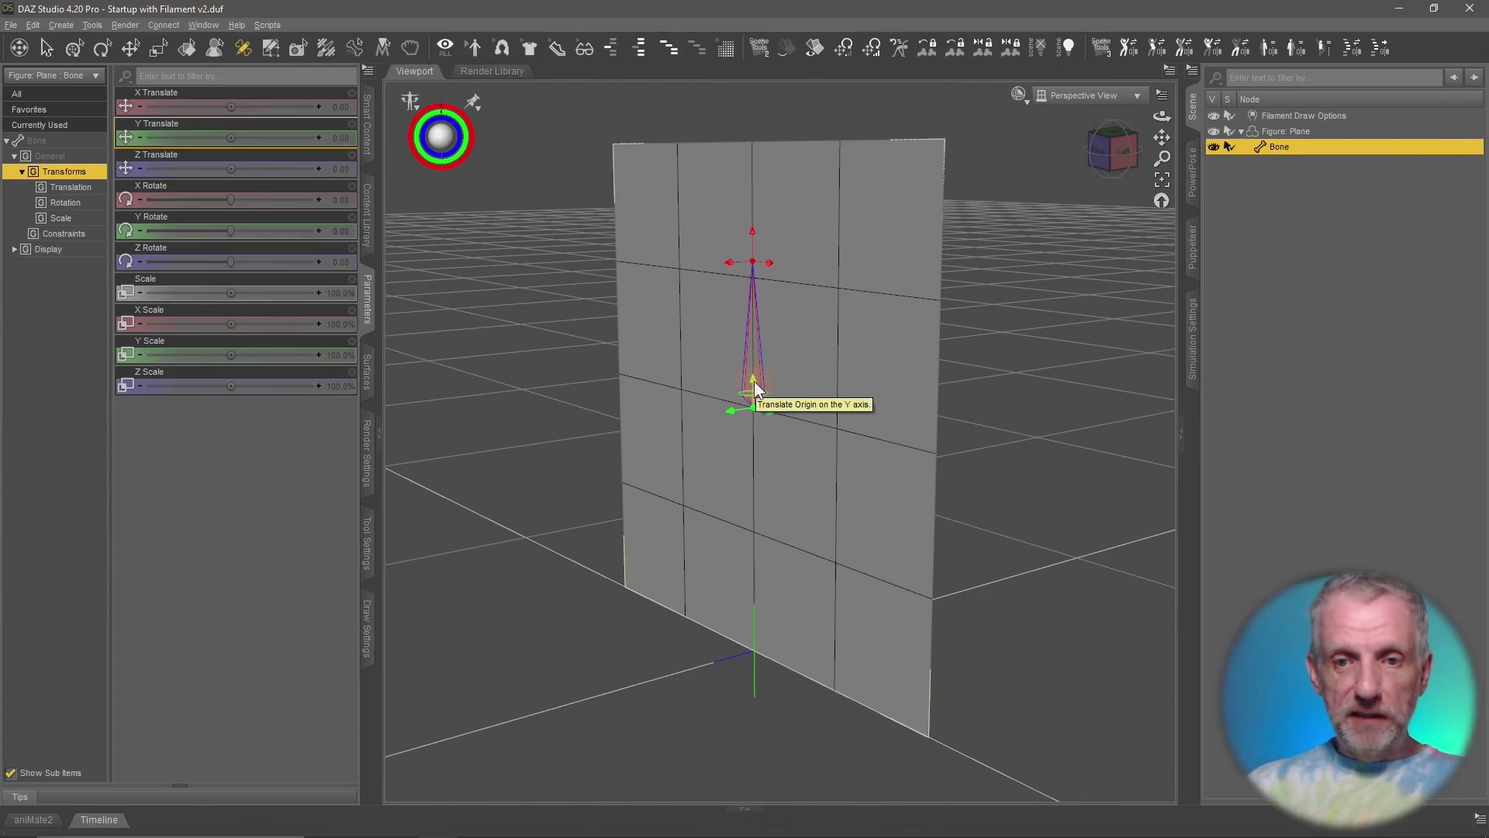
drag(759, 491, 781, 627)
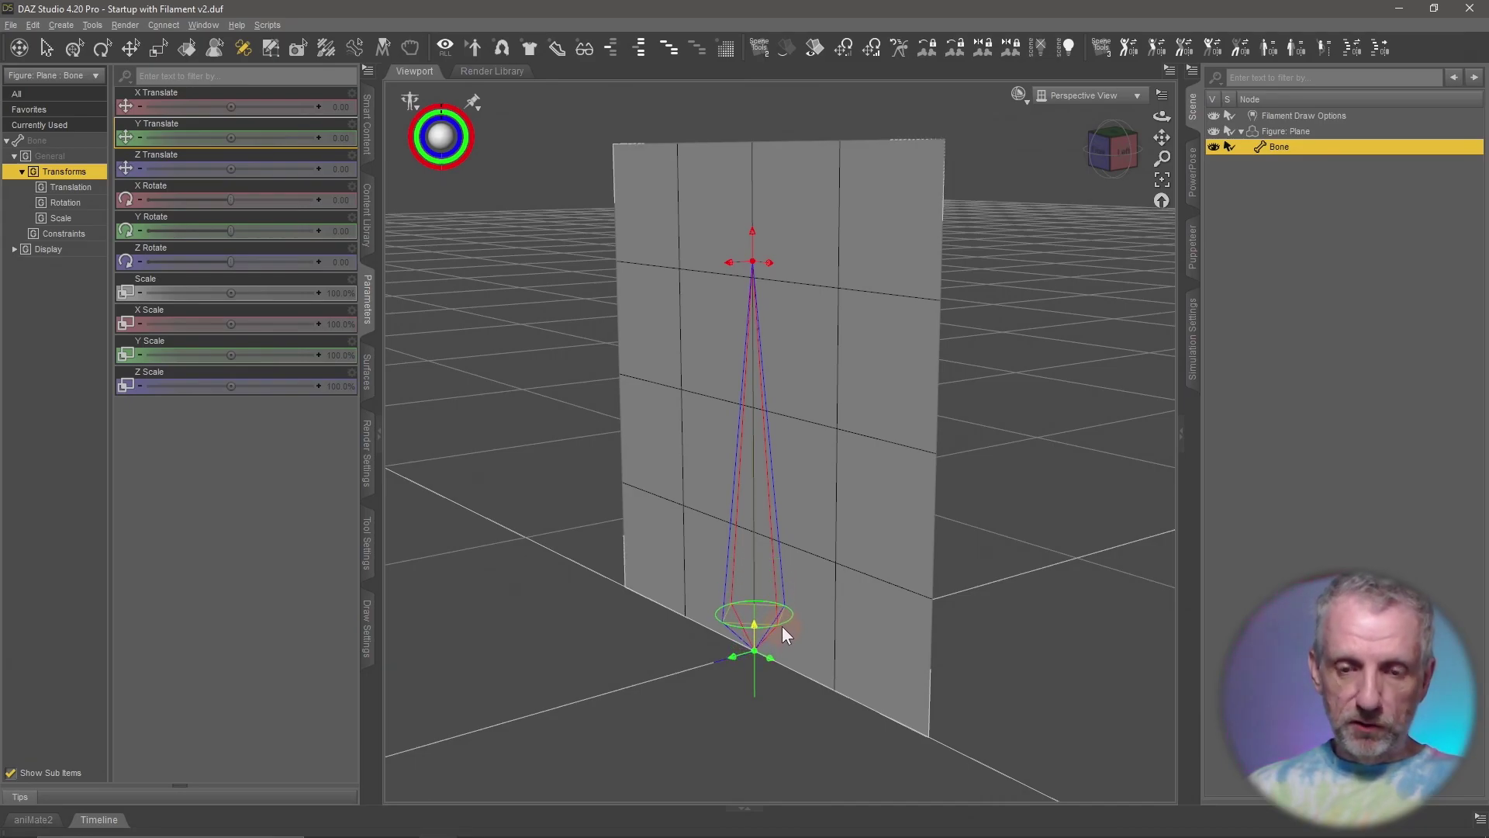
Step: Lower the bone's end point along the Y axis to the plane's middle division line
alt+drag(688, 597, 685, 612)
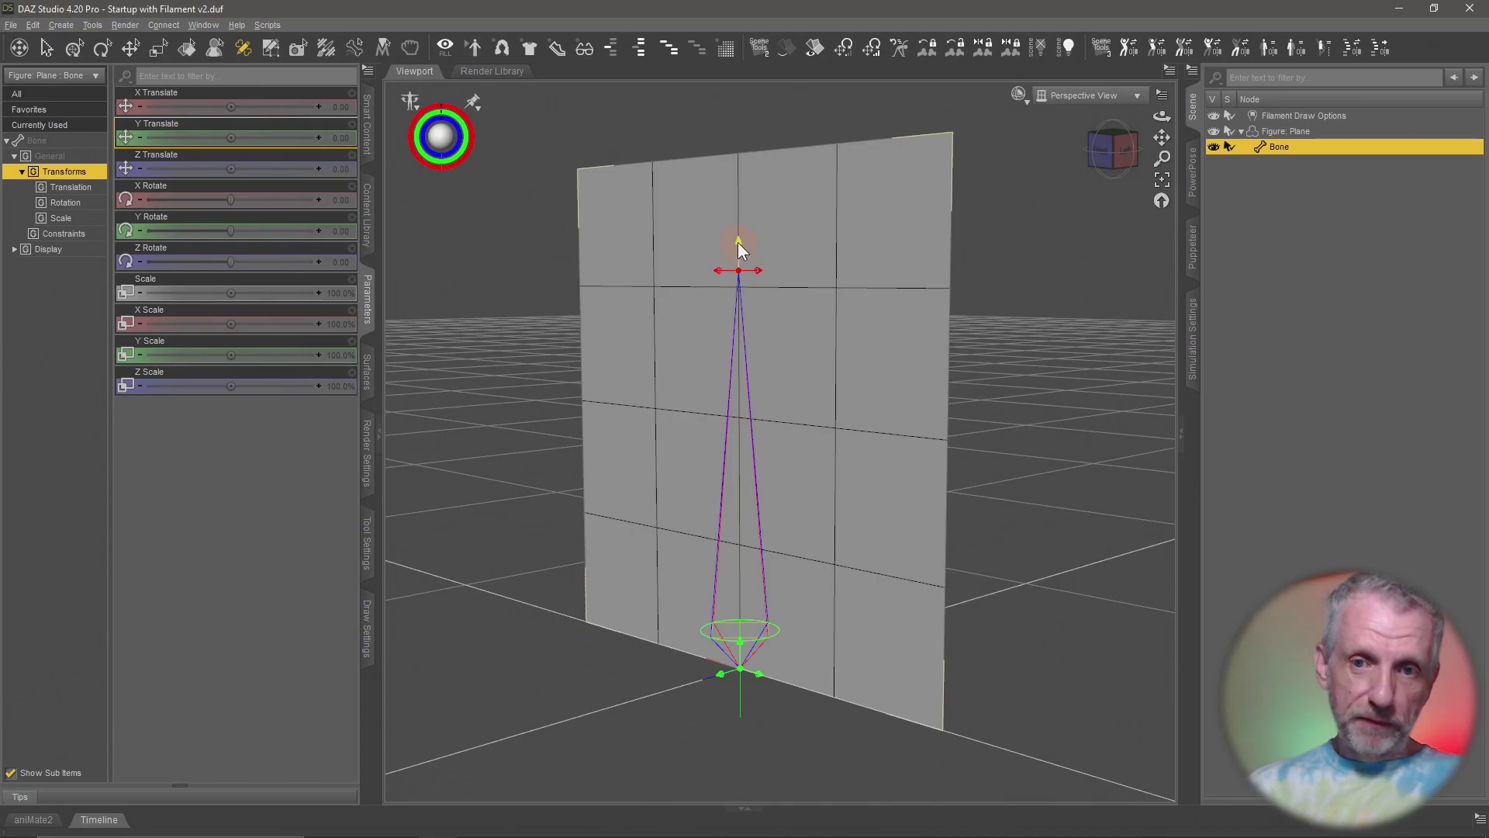
drag(737, 242, 779, 392)
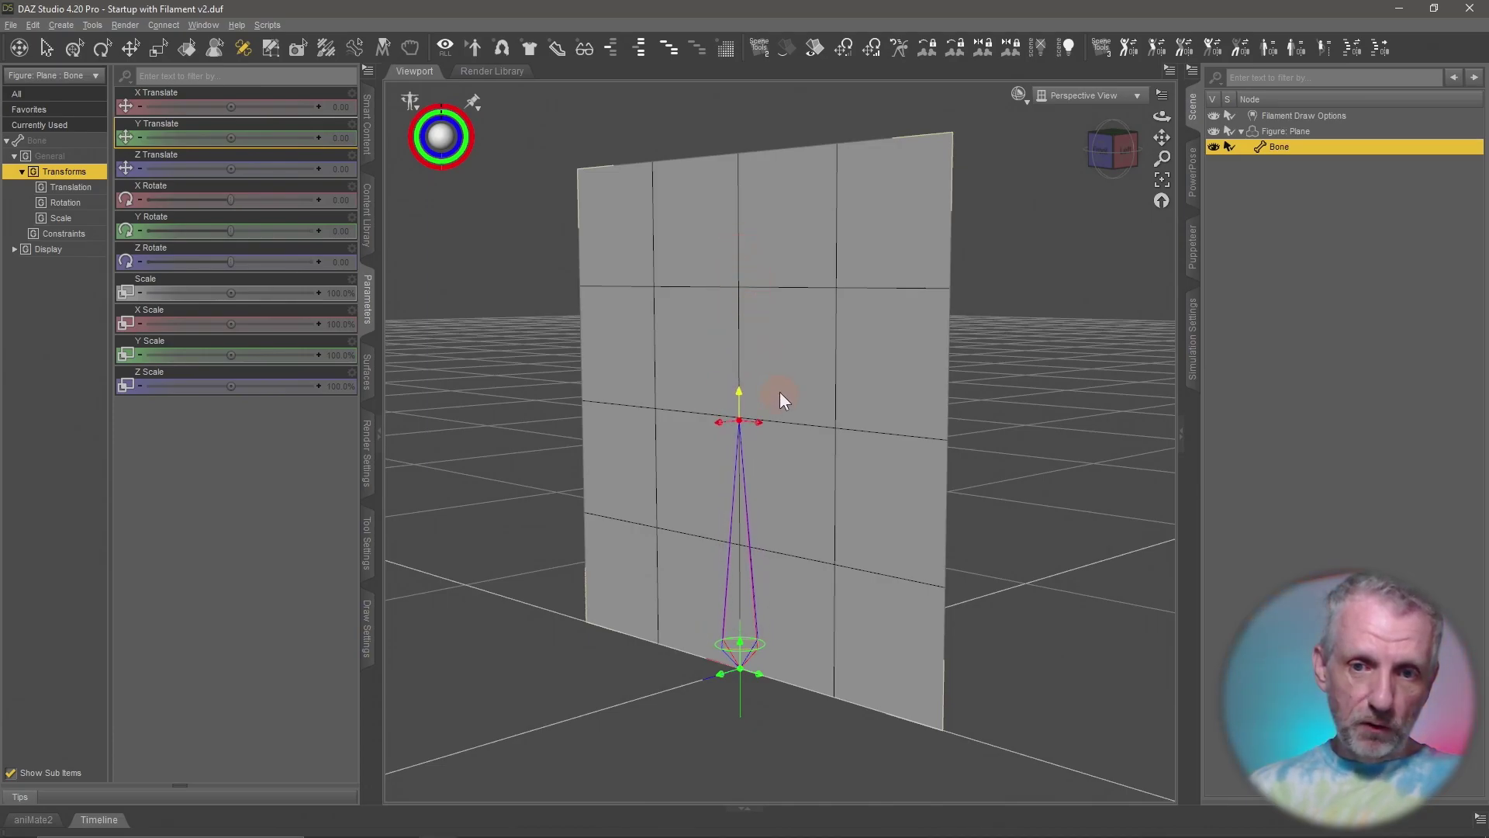
alt+drag(840, 515, 825, 547)
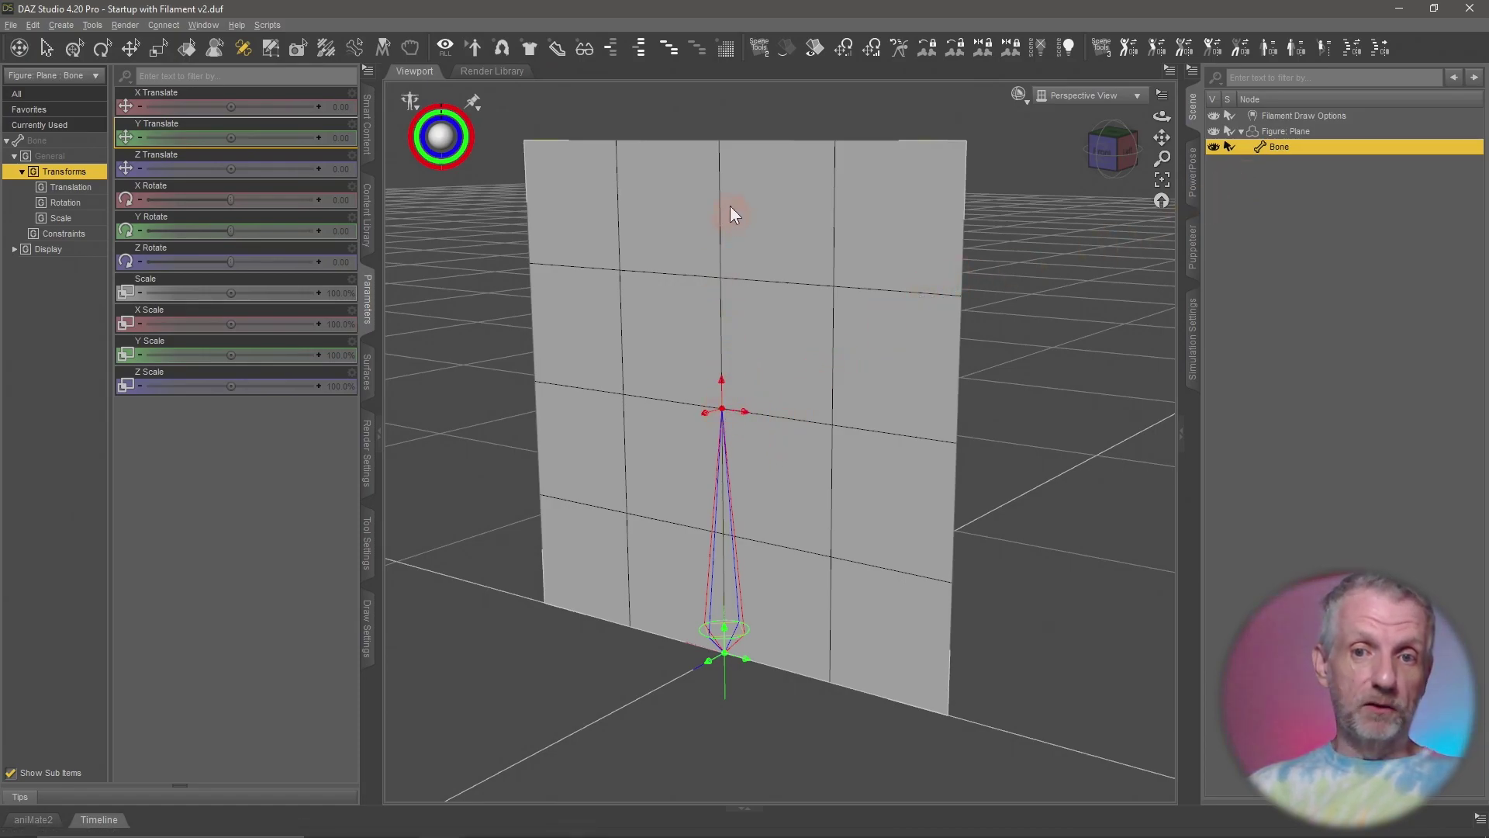
alt+drag(757, 346, 727, 412)
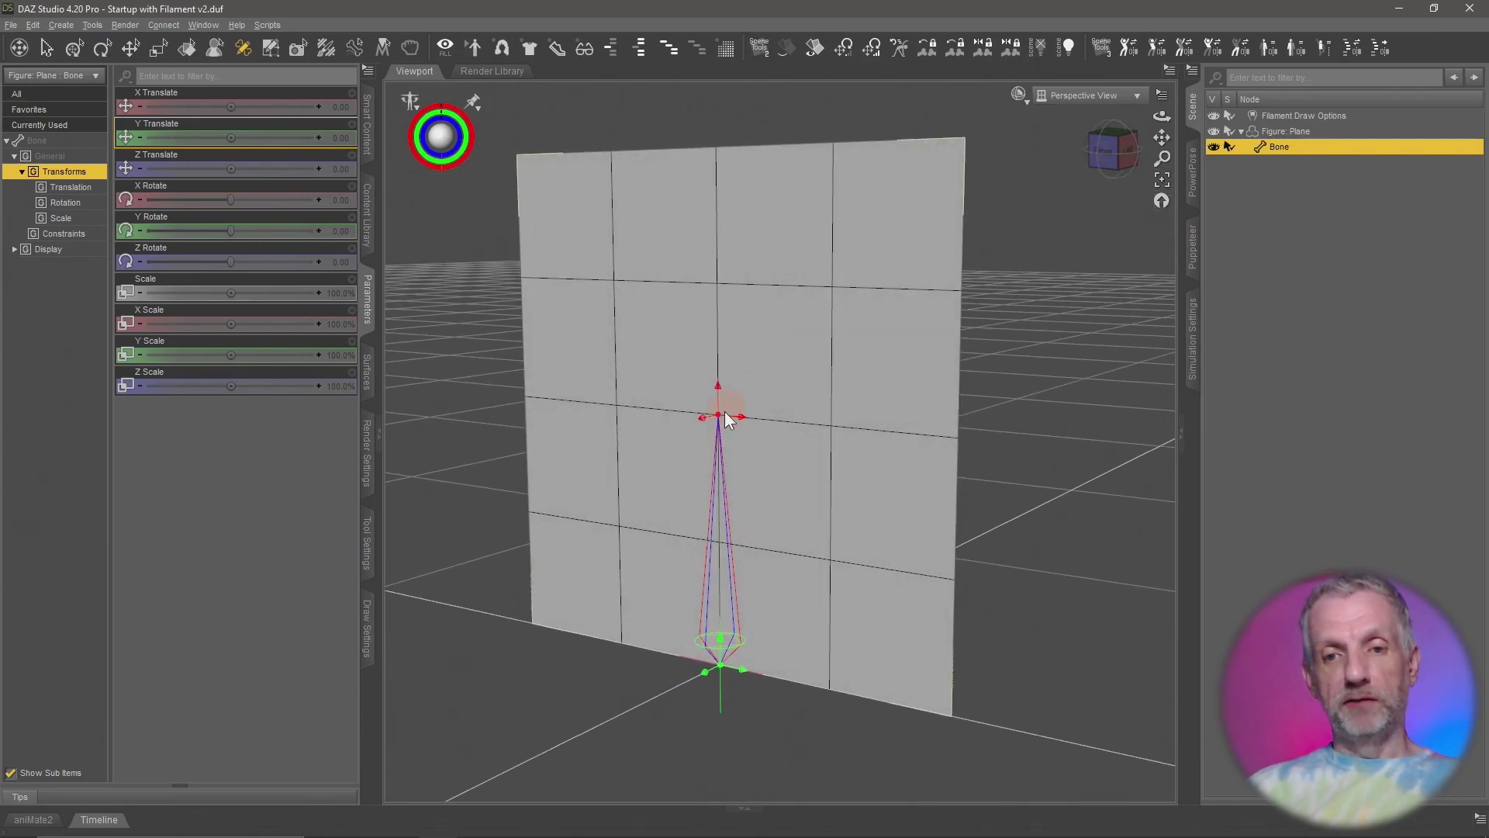
right_click(719, 468)
mouse_move(783, 494)
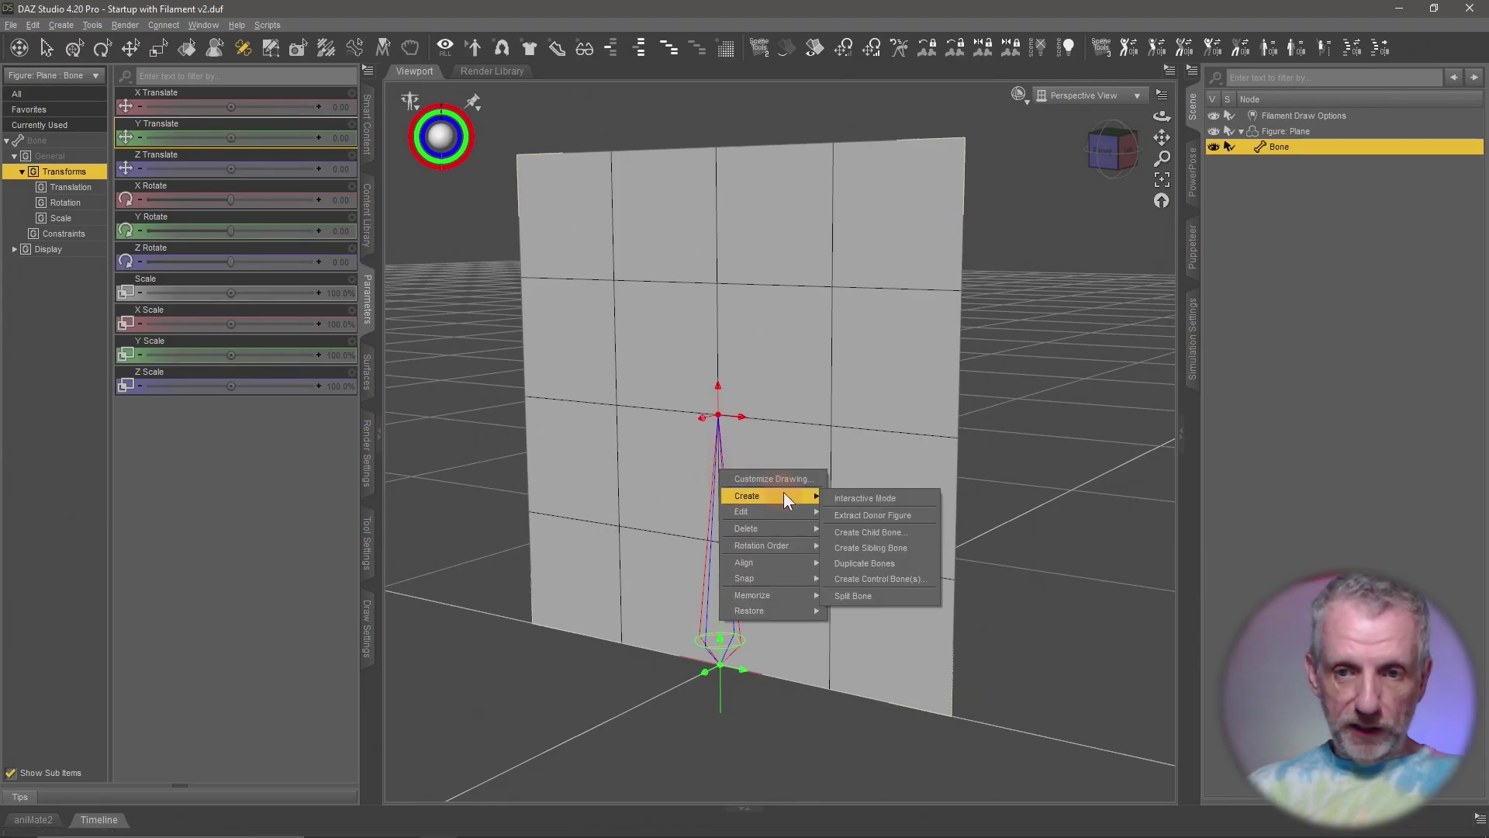
click(916, 532)
drag(986, 256, 899, 235)
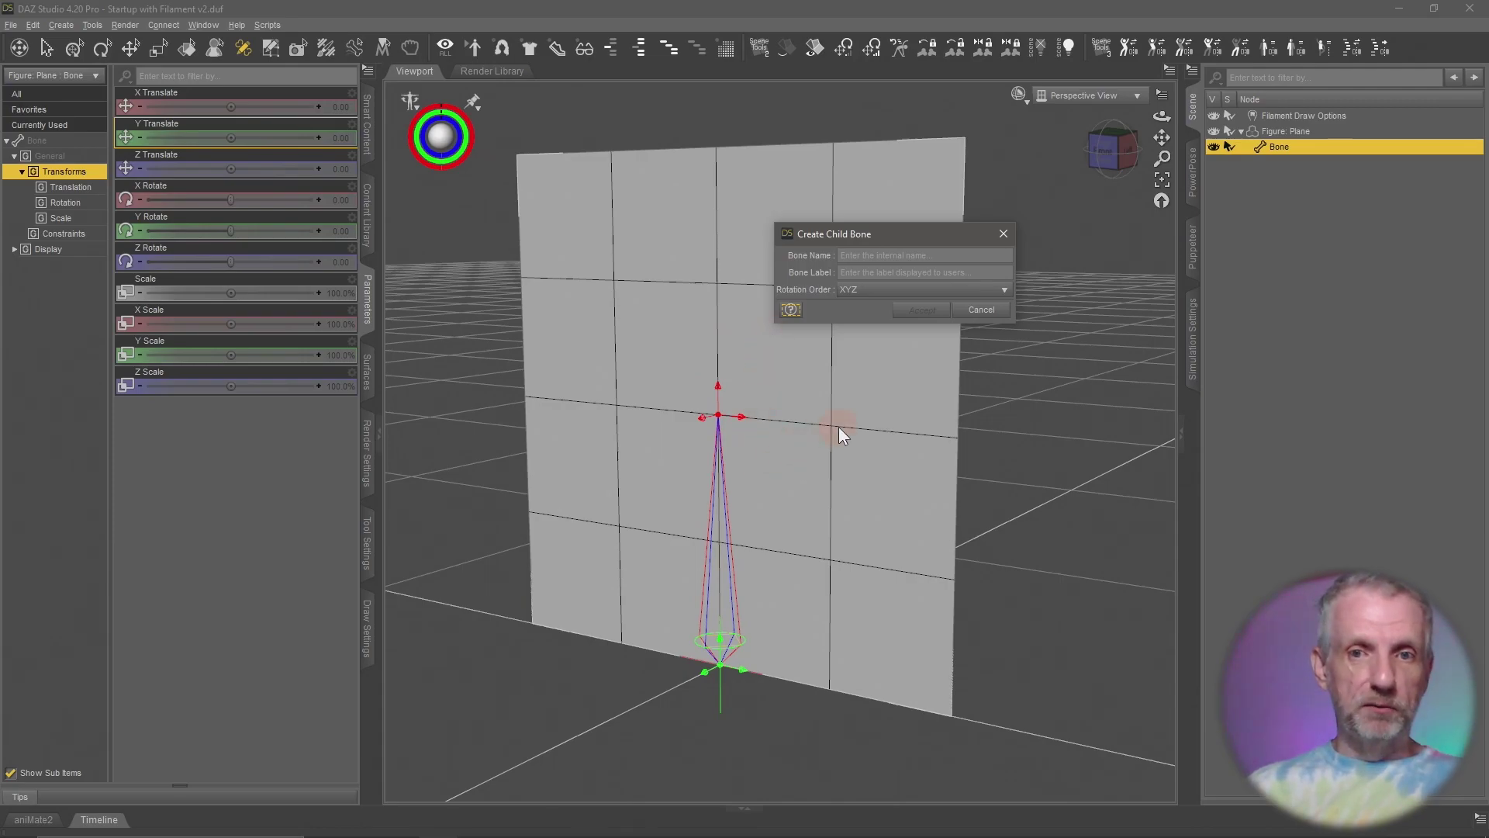
click(900, 256)
text(Top)
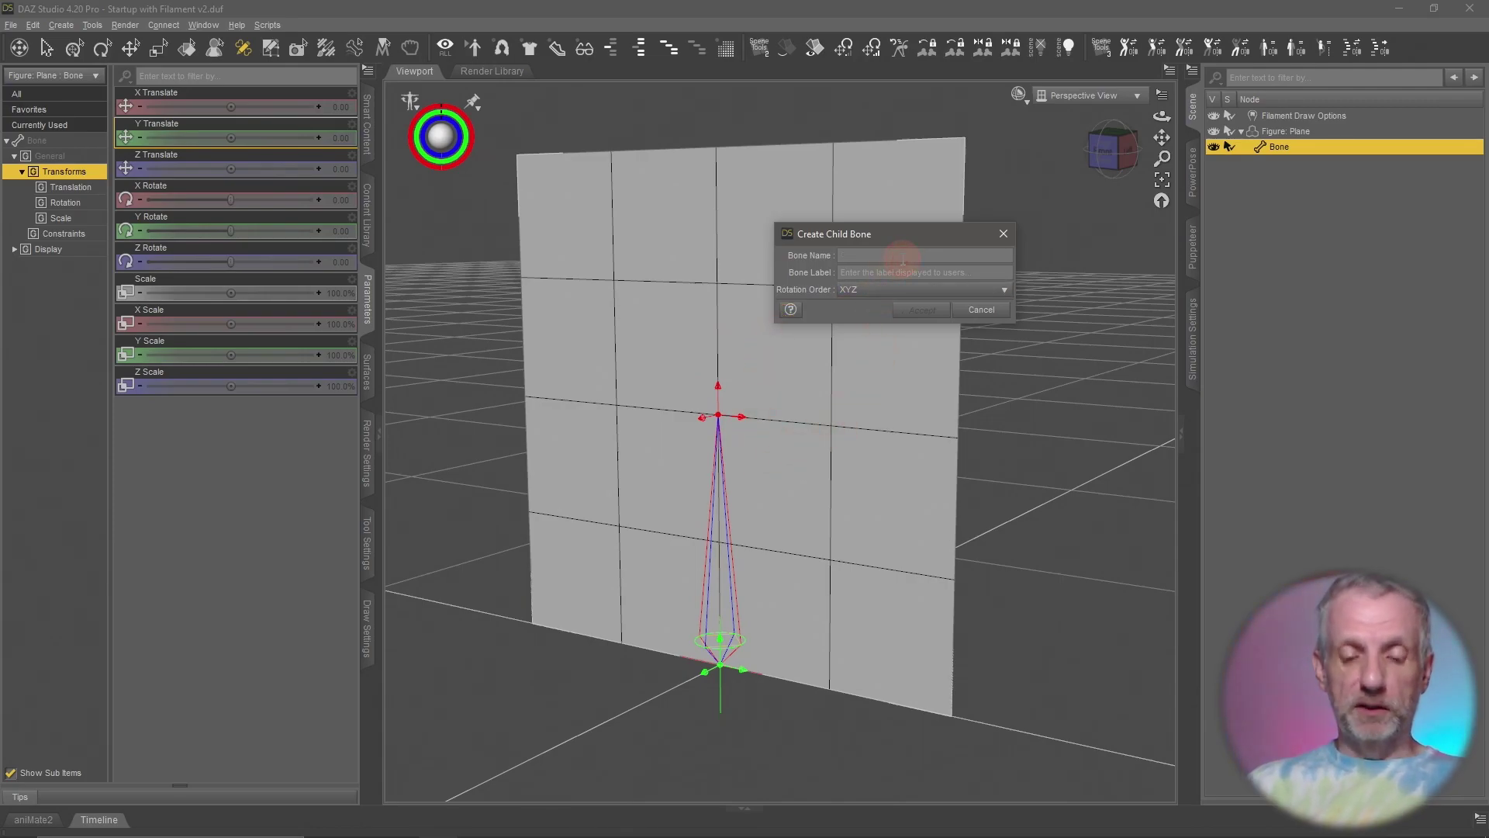
key(Tab)
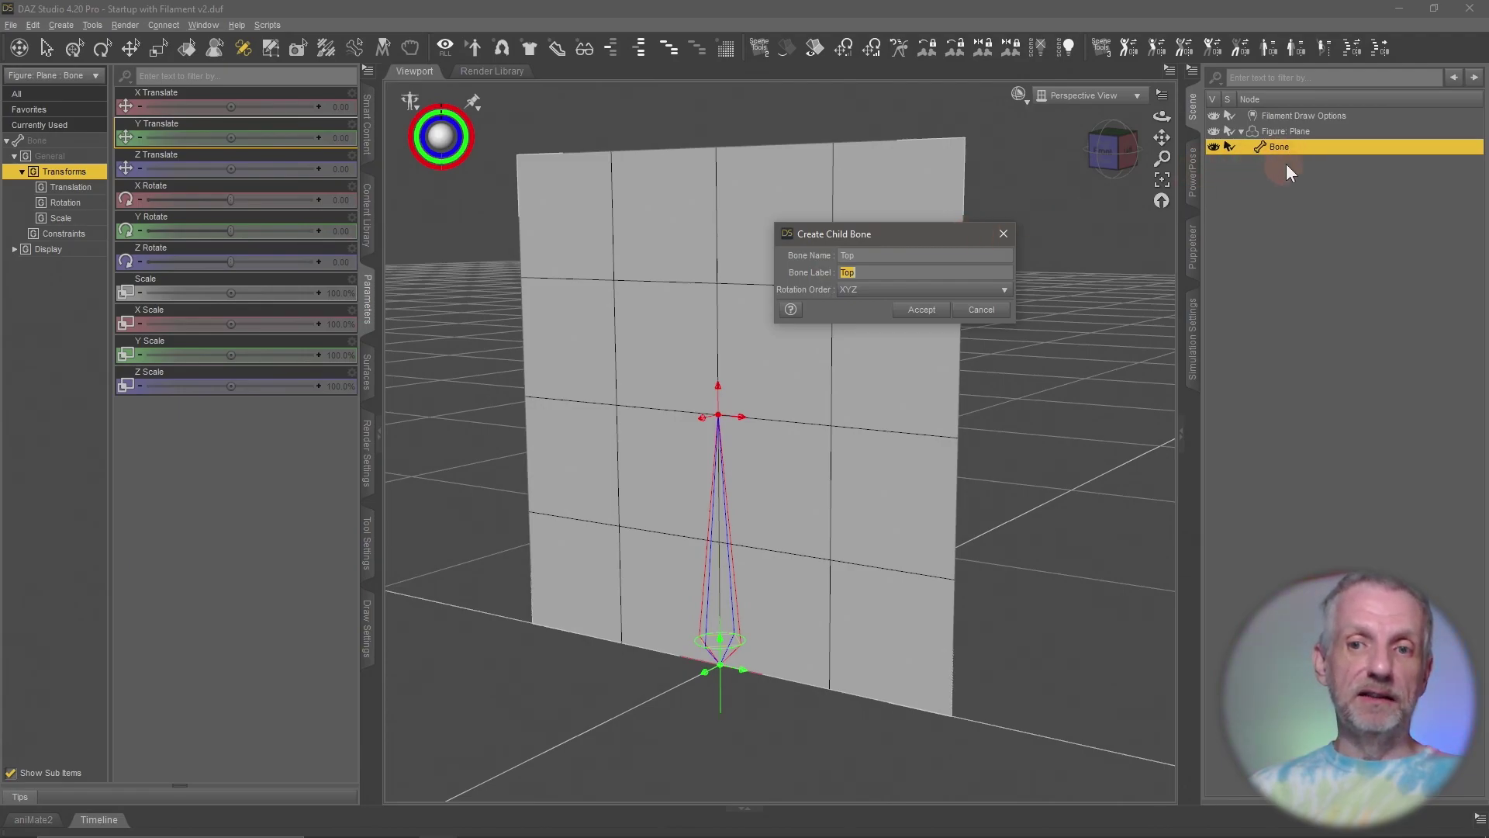
drag(922, 240, 974, 153)
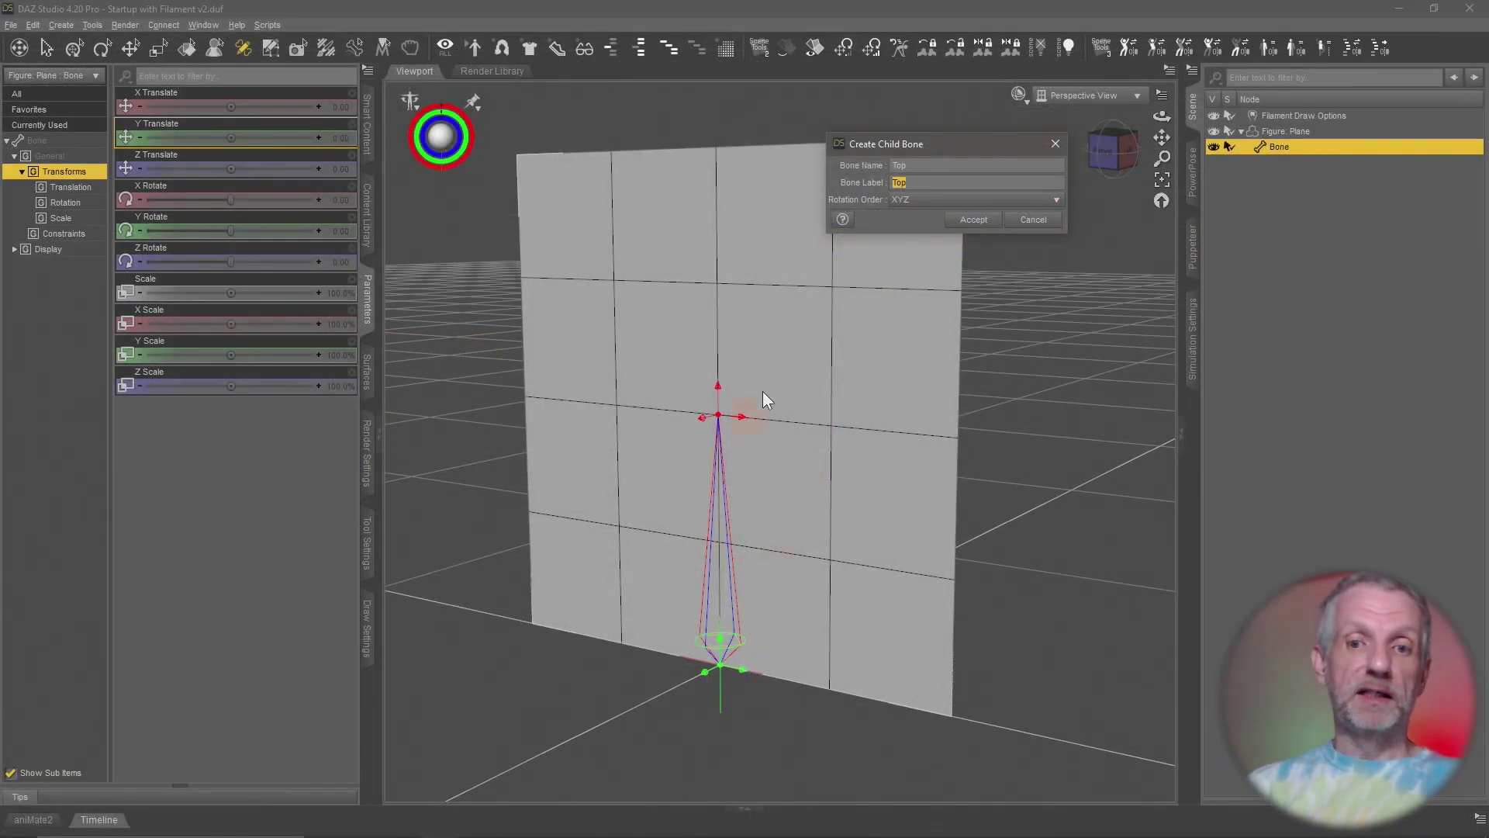
click(1035, 221)
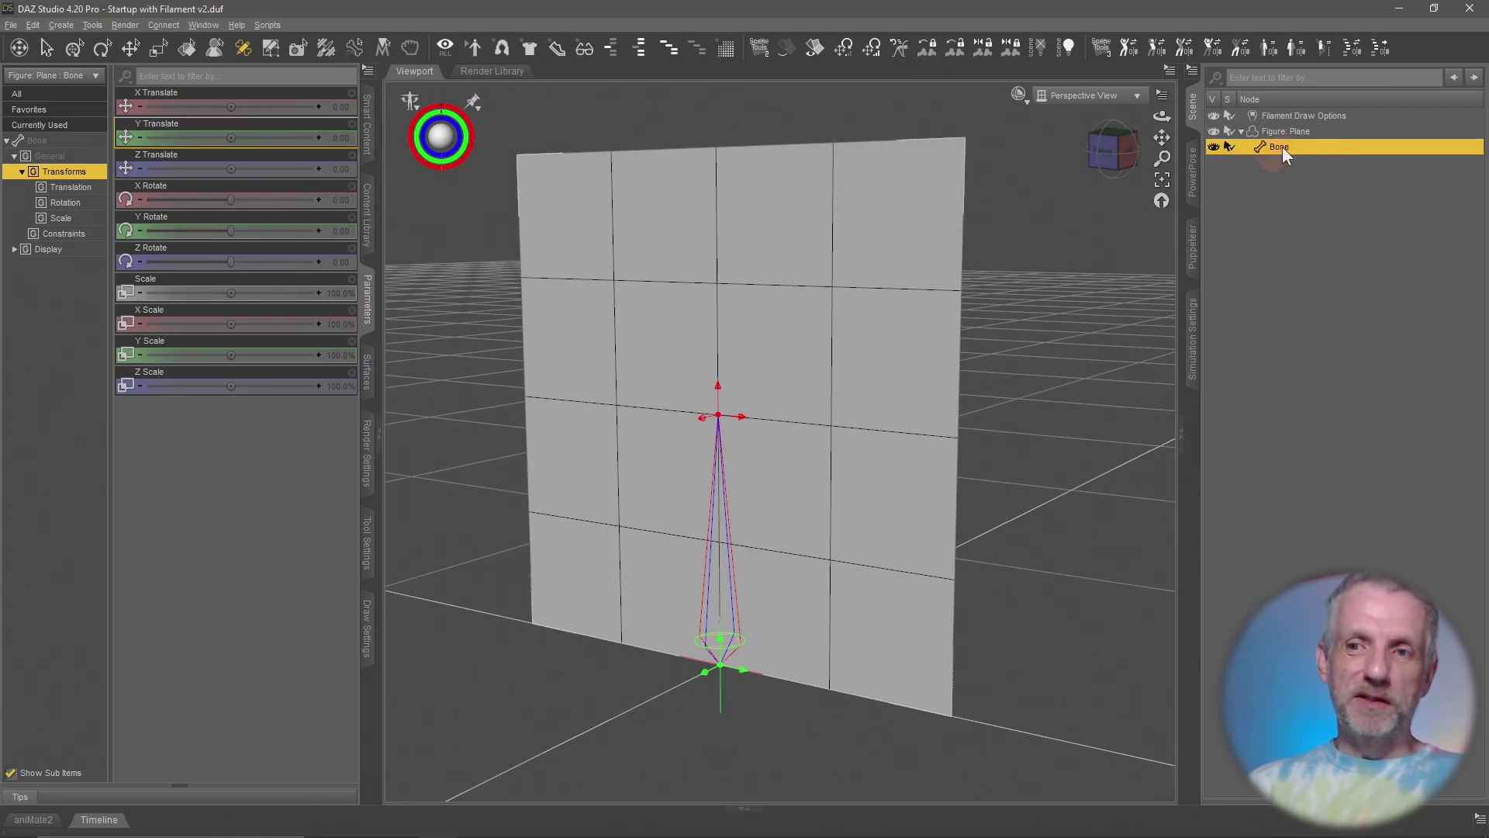
Step: Check the bone's rotation order in the Joint Editor's tool settings
click(241, 50)
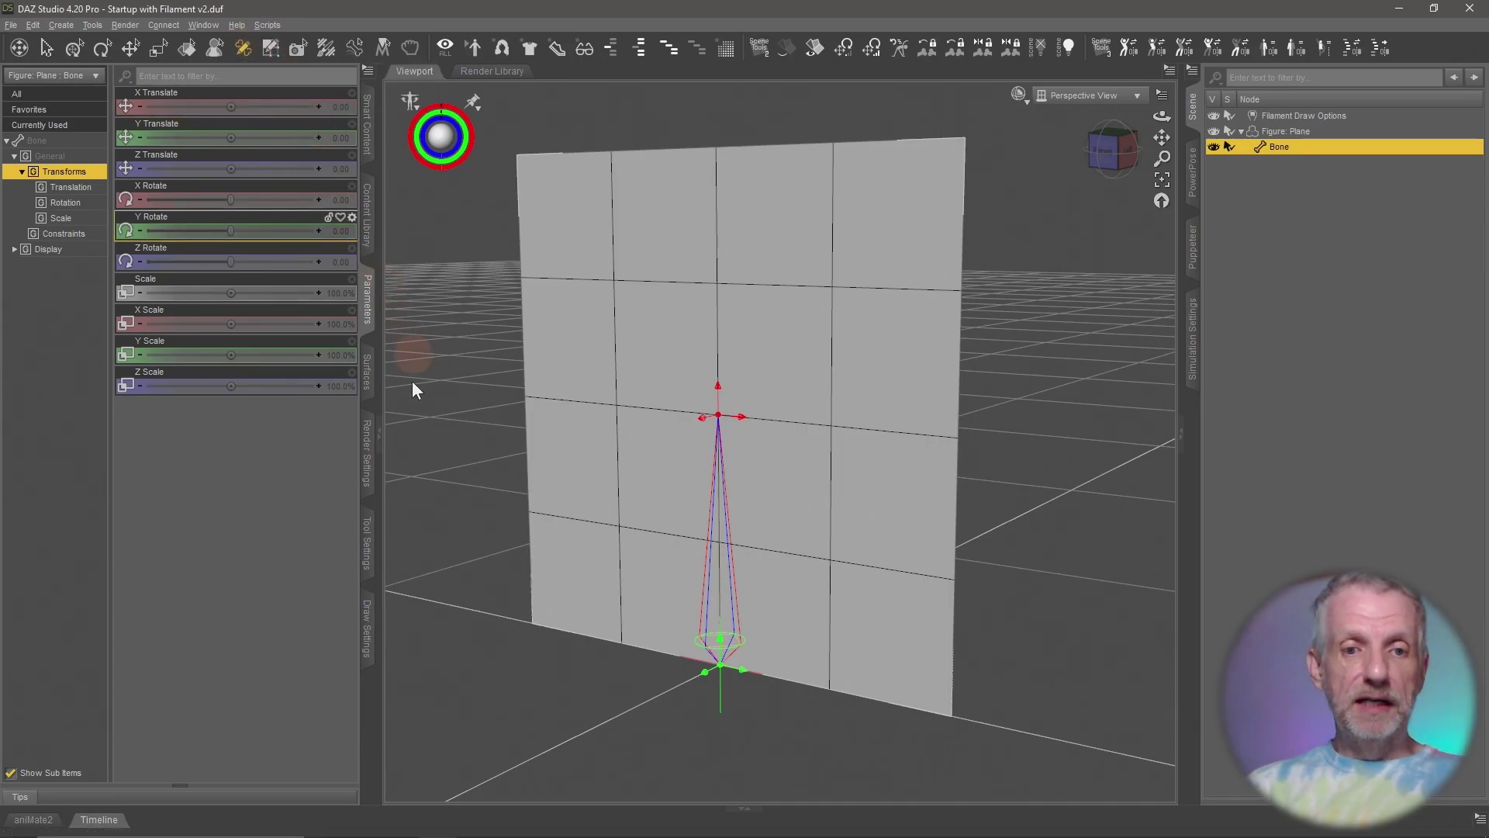
click(367, 561)
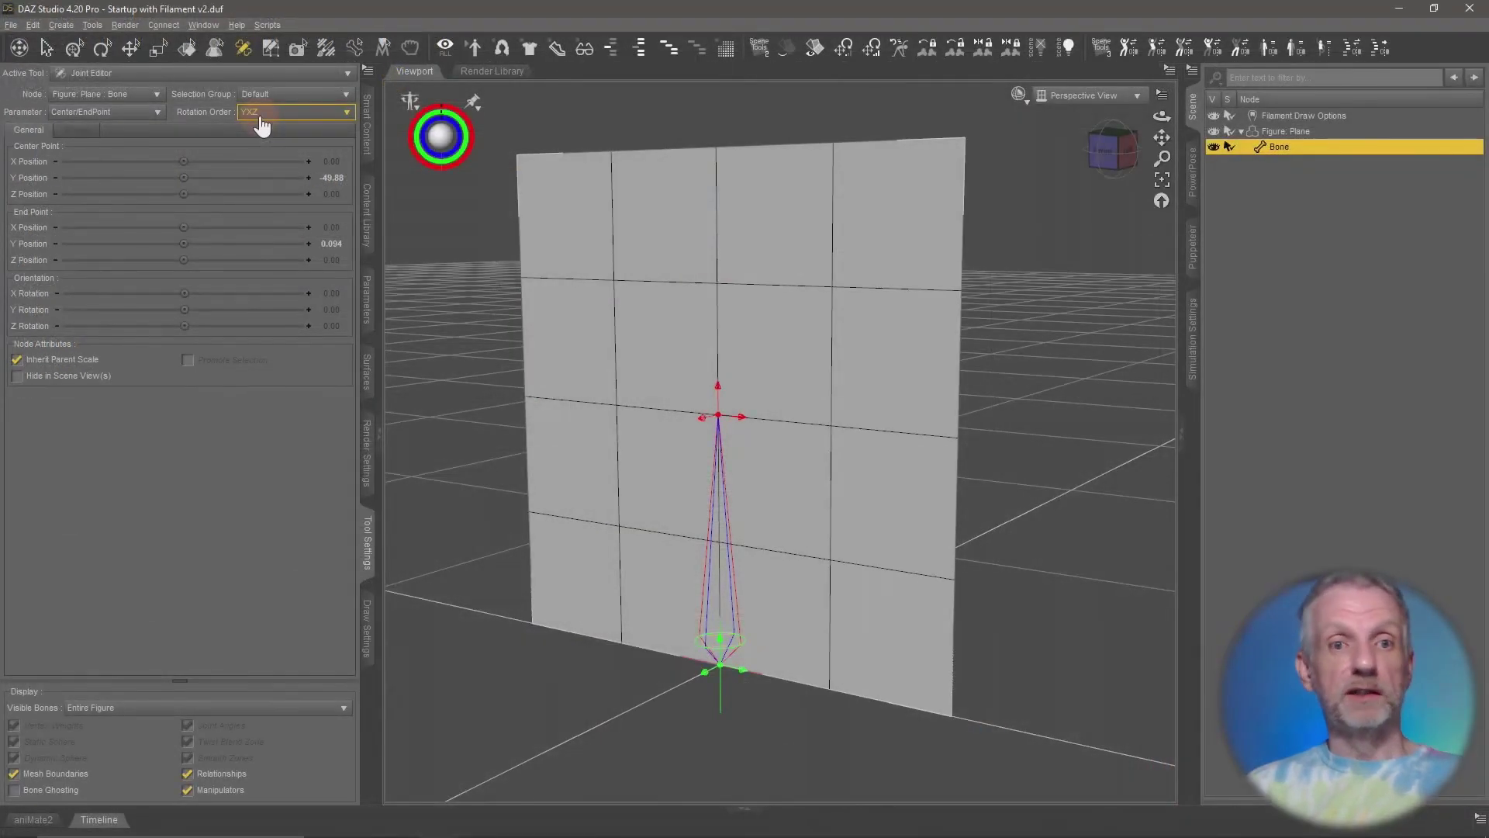
click(601, 181)
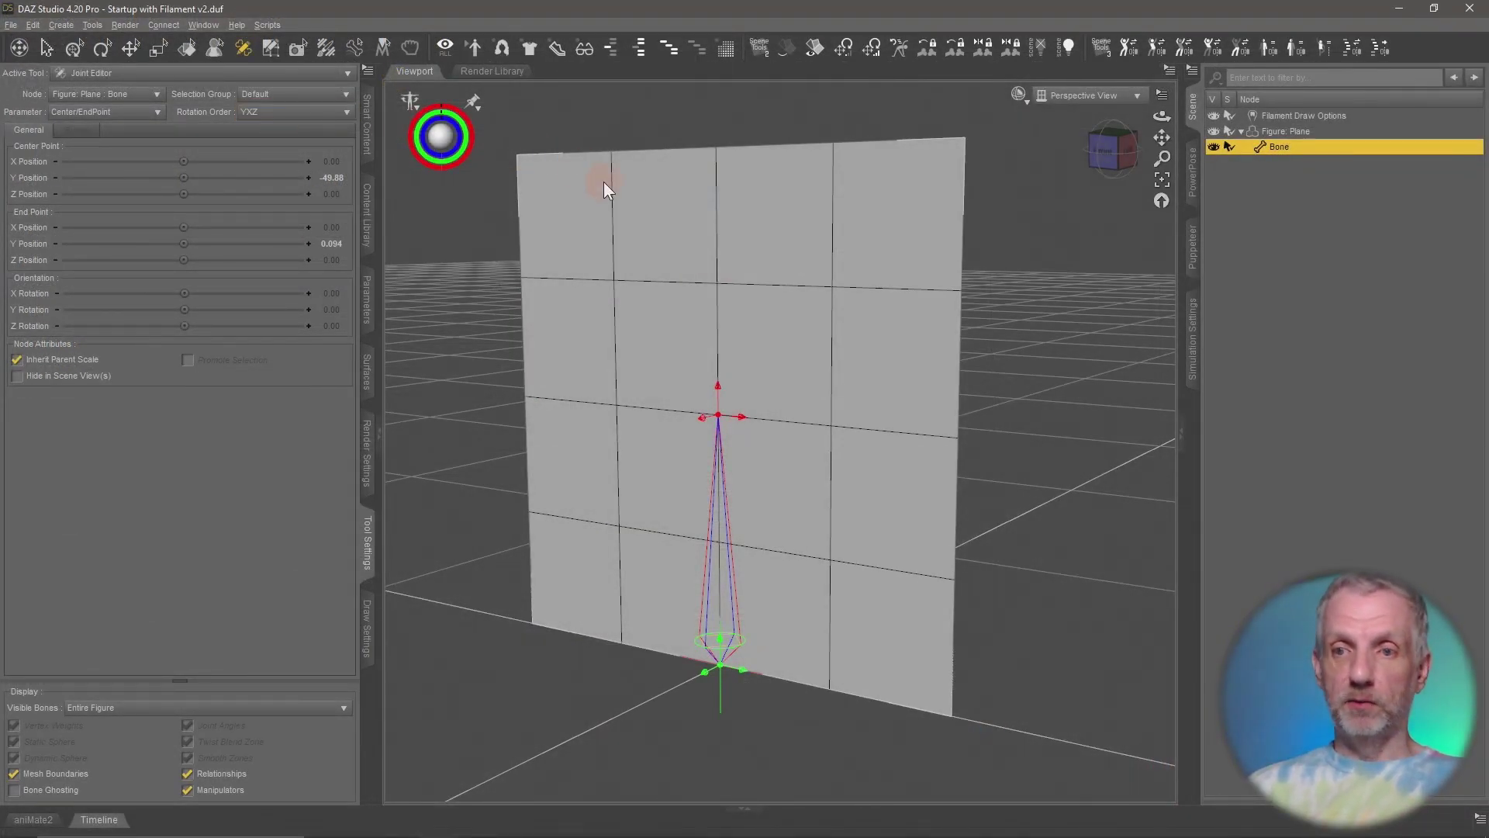
Step: Create a child bone of the existing bone, named and labelled Top, with rotation order YXZ
right_click(717, 460)
mouse_move(812, 490)
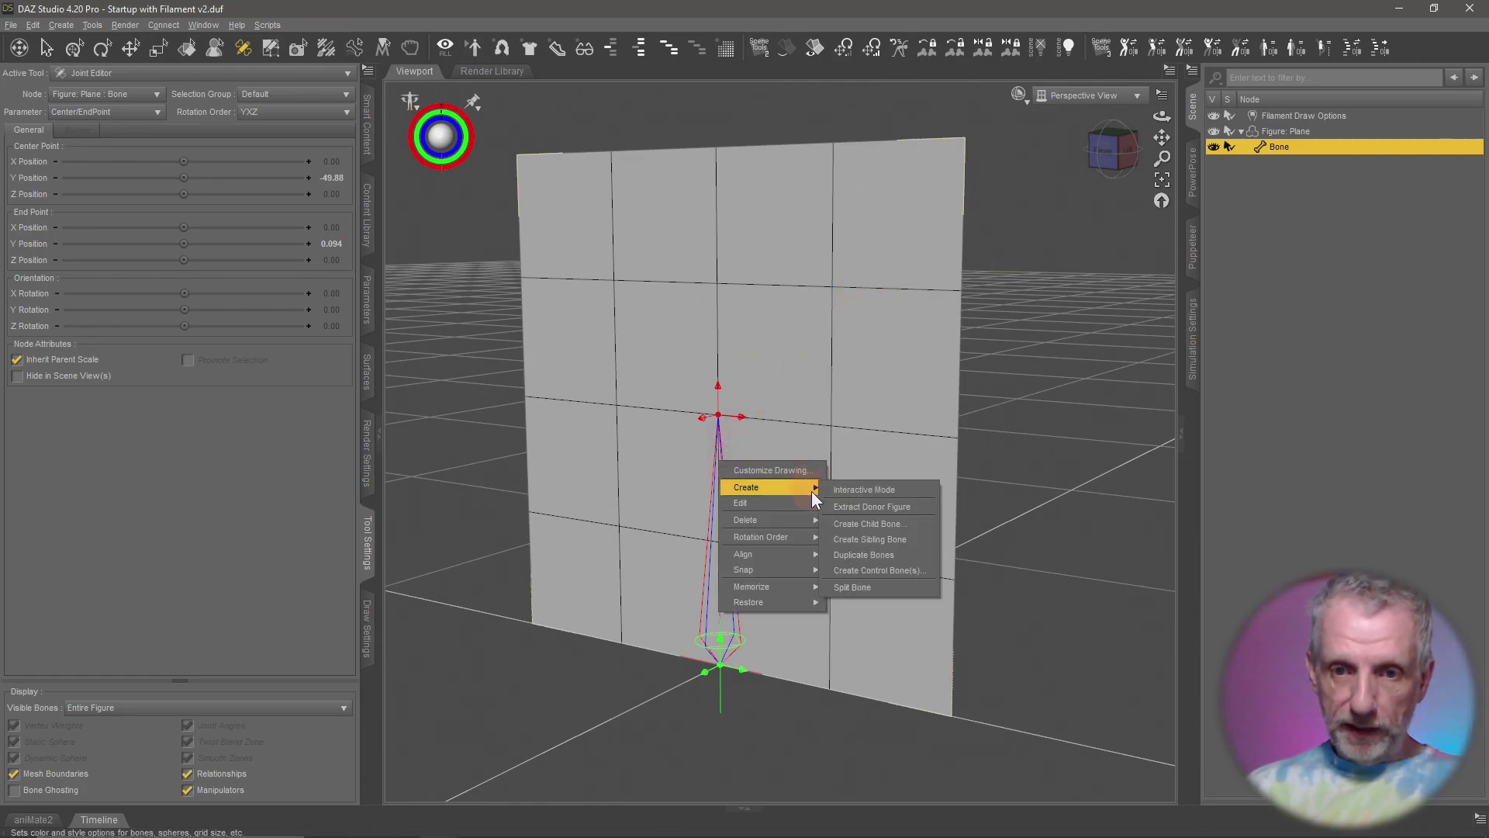
click(907, 523)
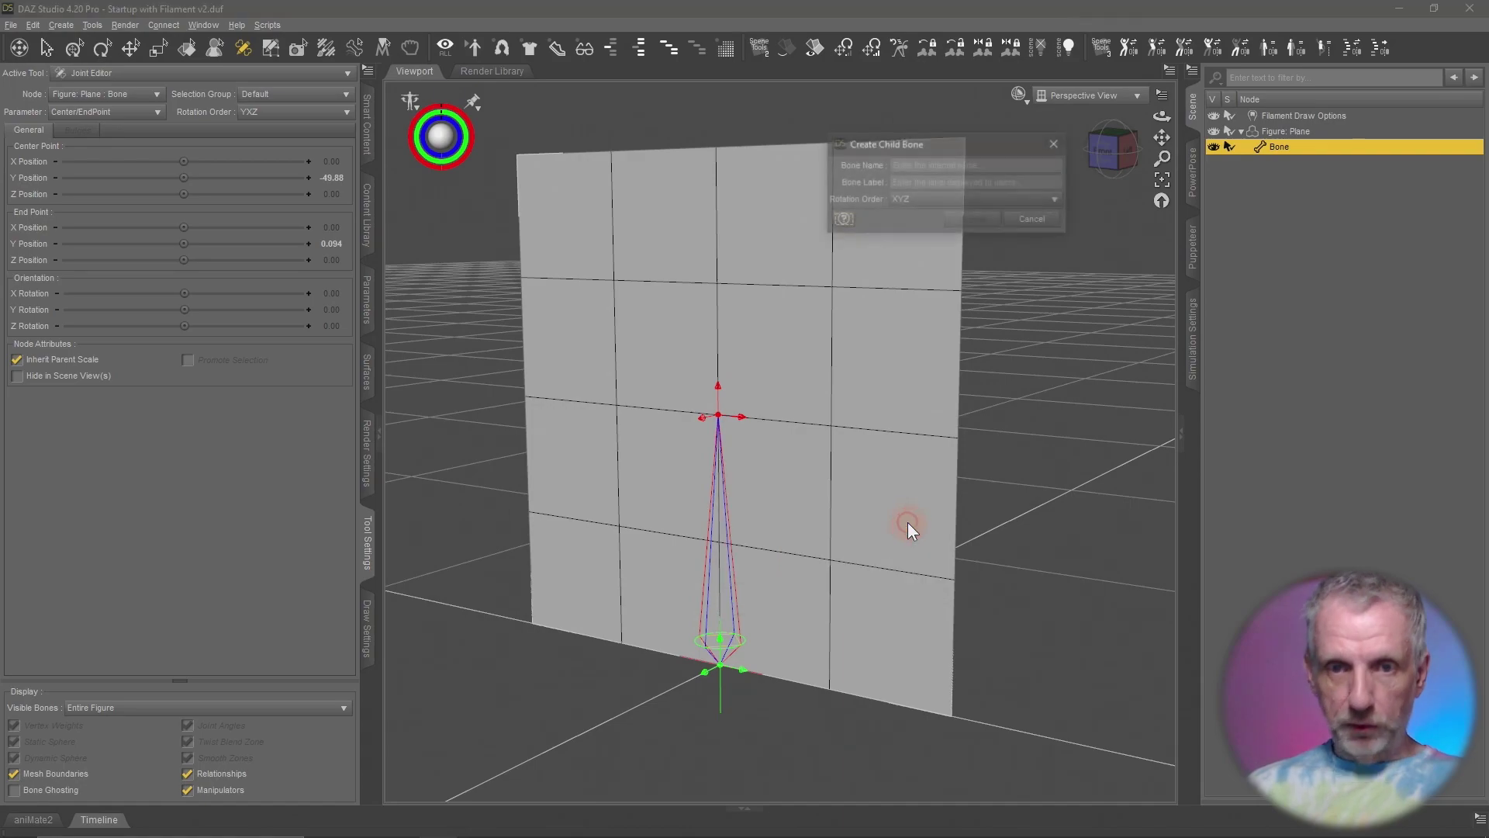
click(933, 165)
text(Top)
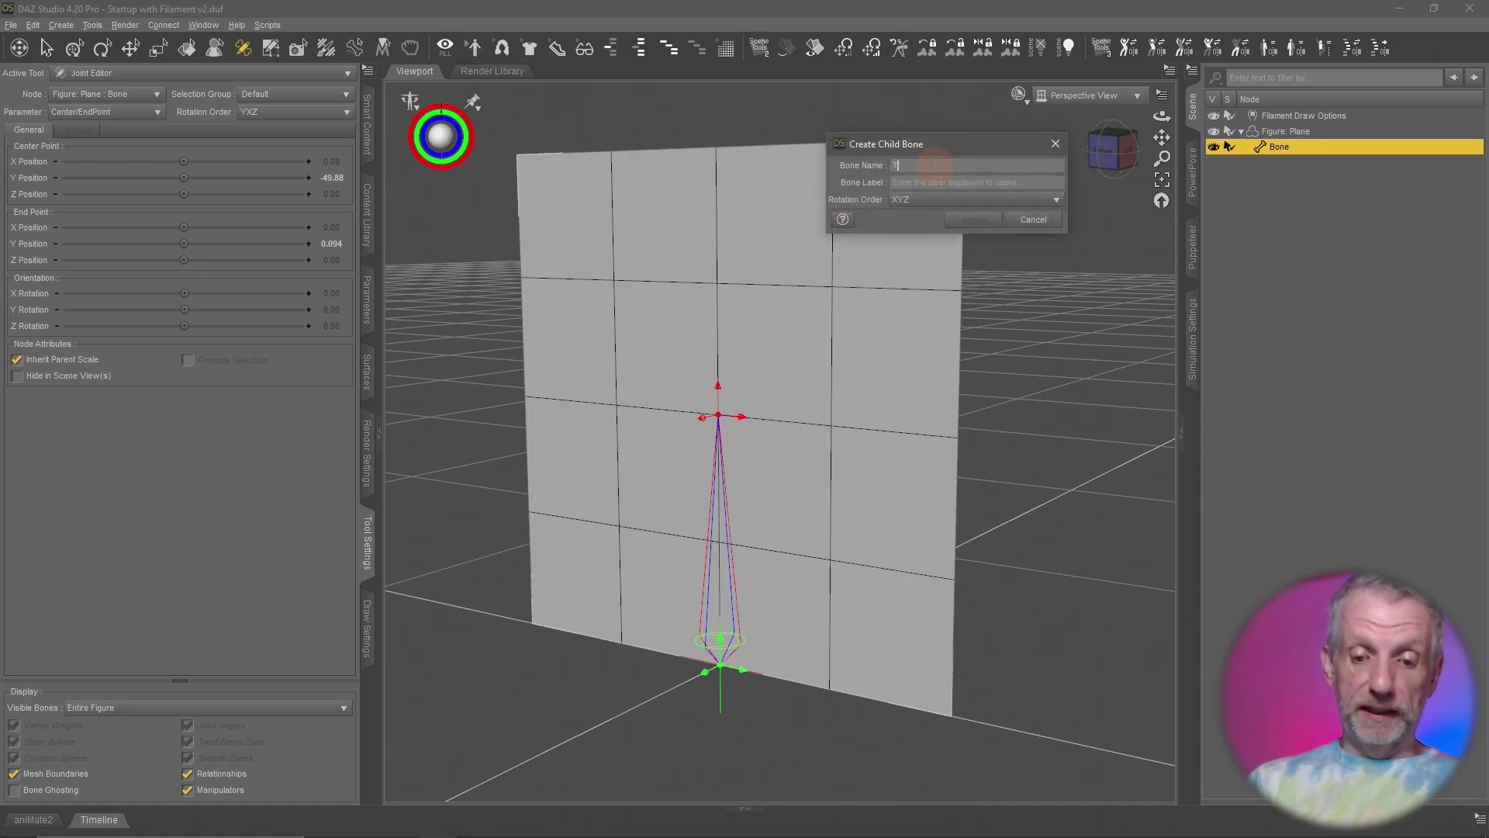
click(931, 199)
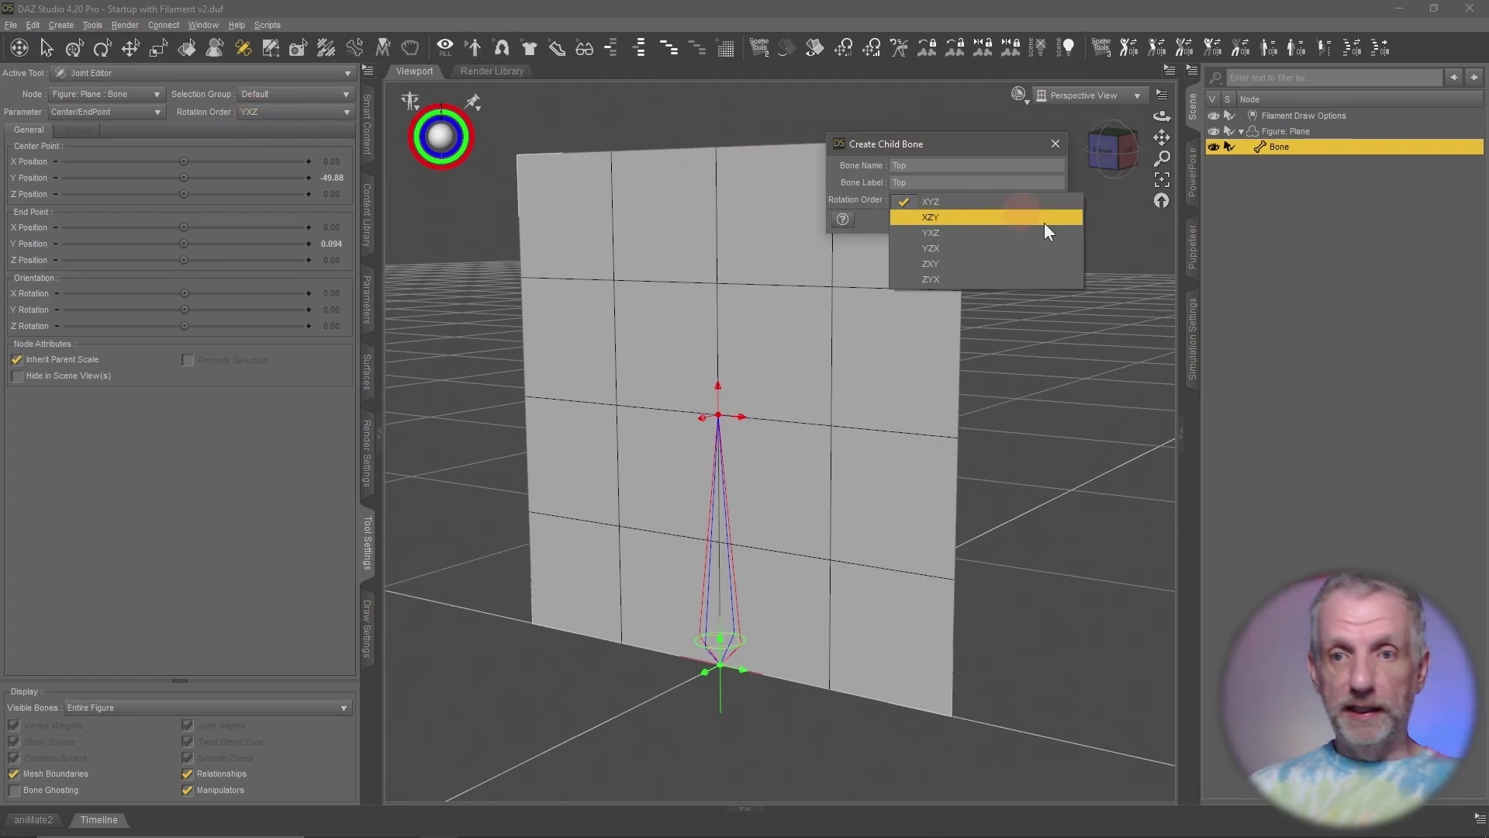
click(985, 231)
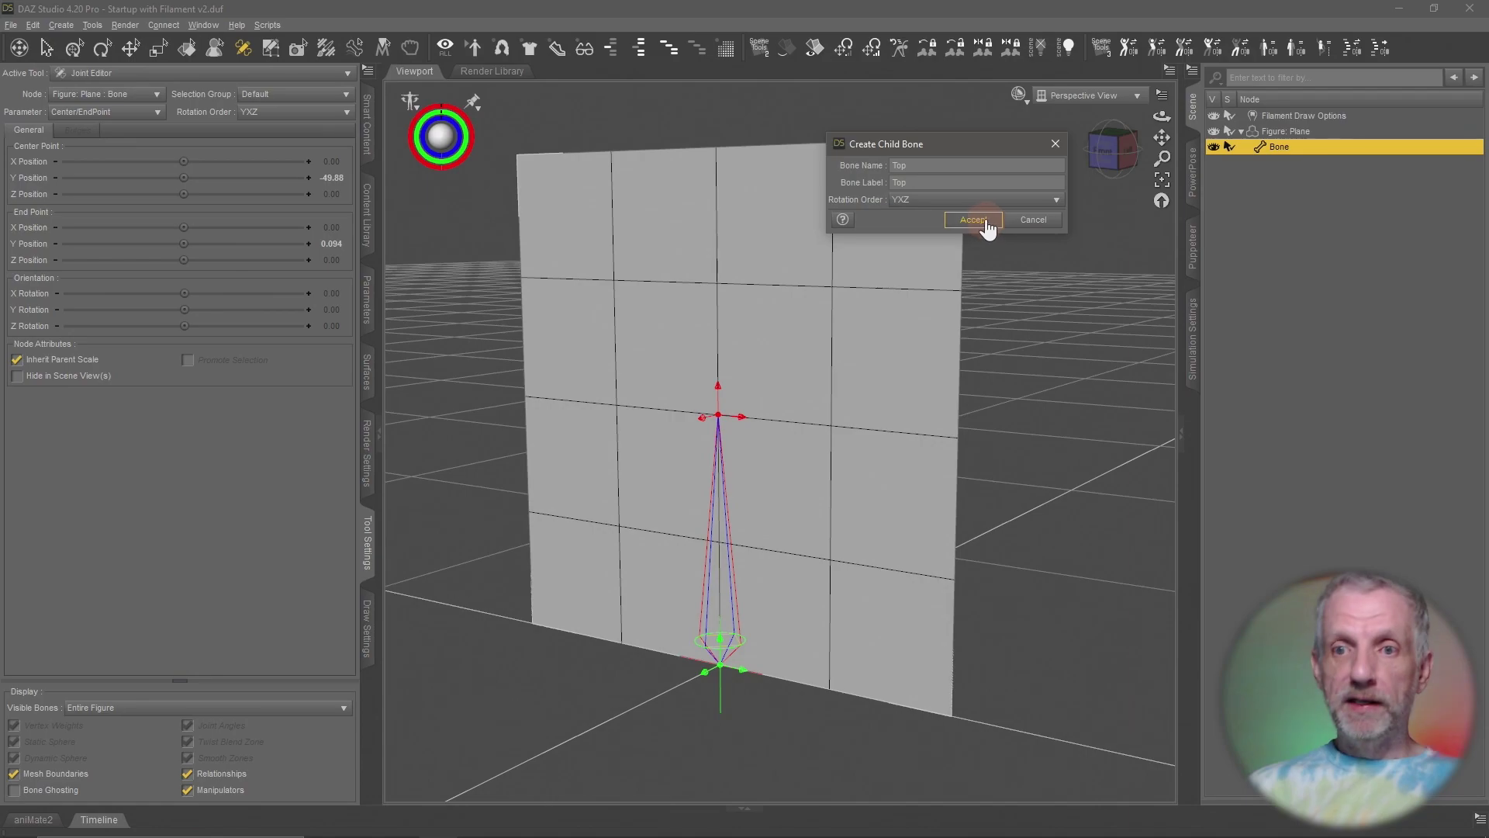
click(983, 222)
alt+drag(841, 447, 866, 468)
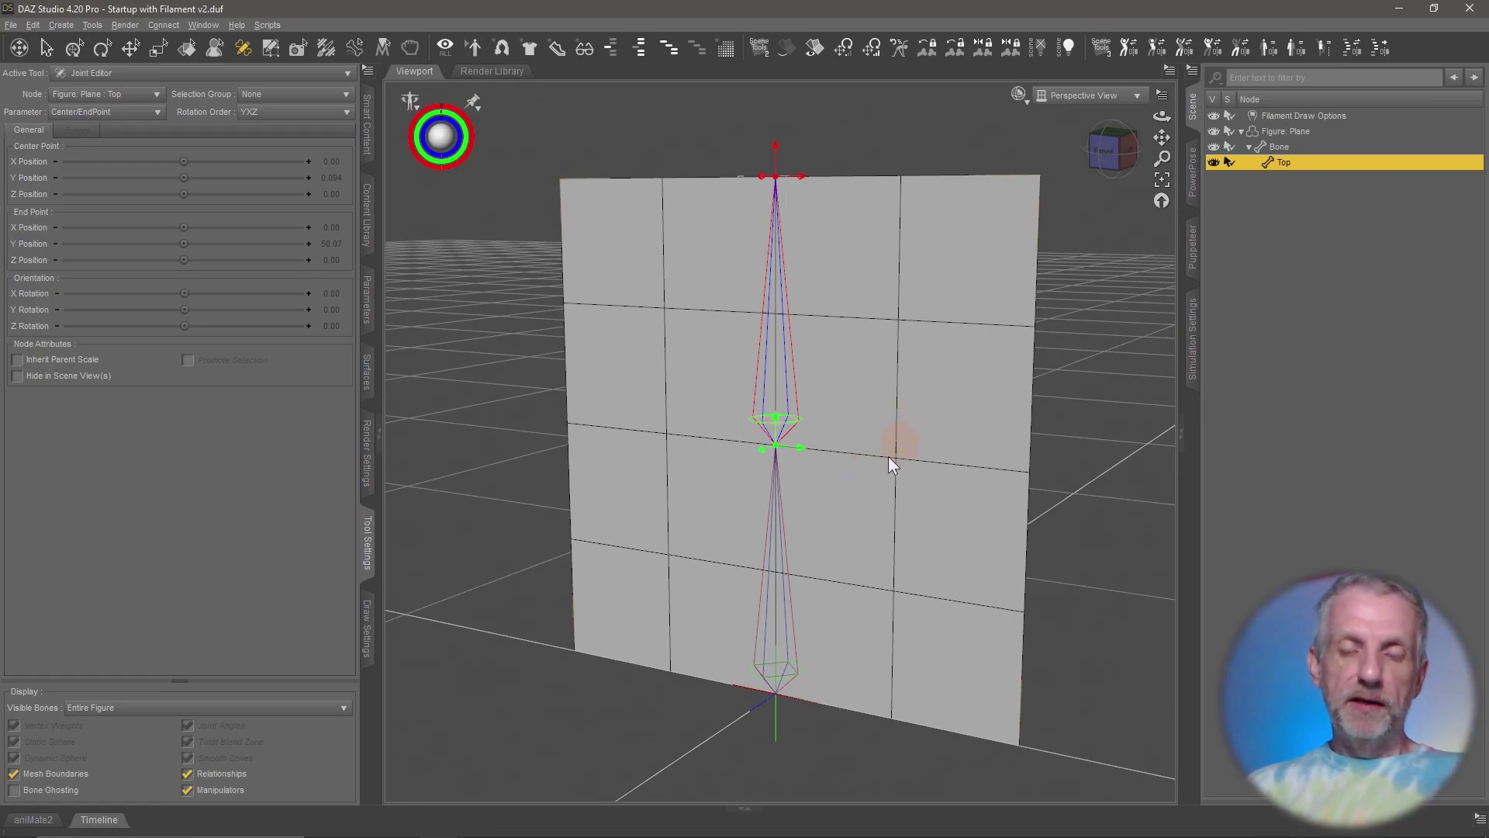
alt+drag(890, 465, 890, 462)
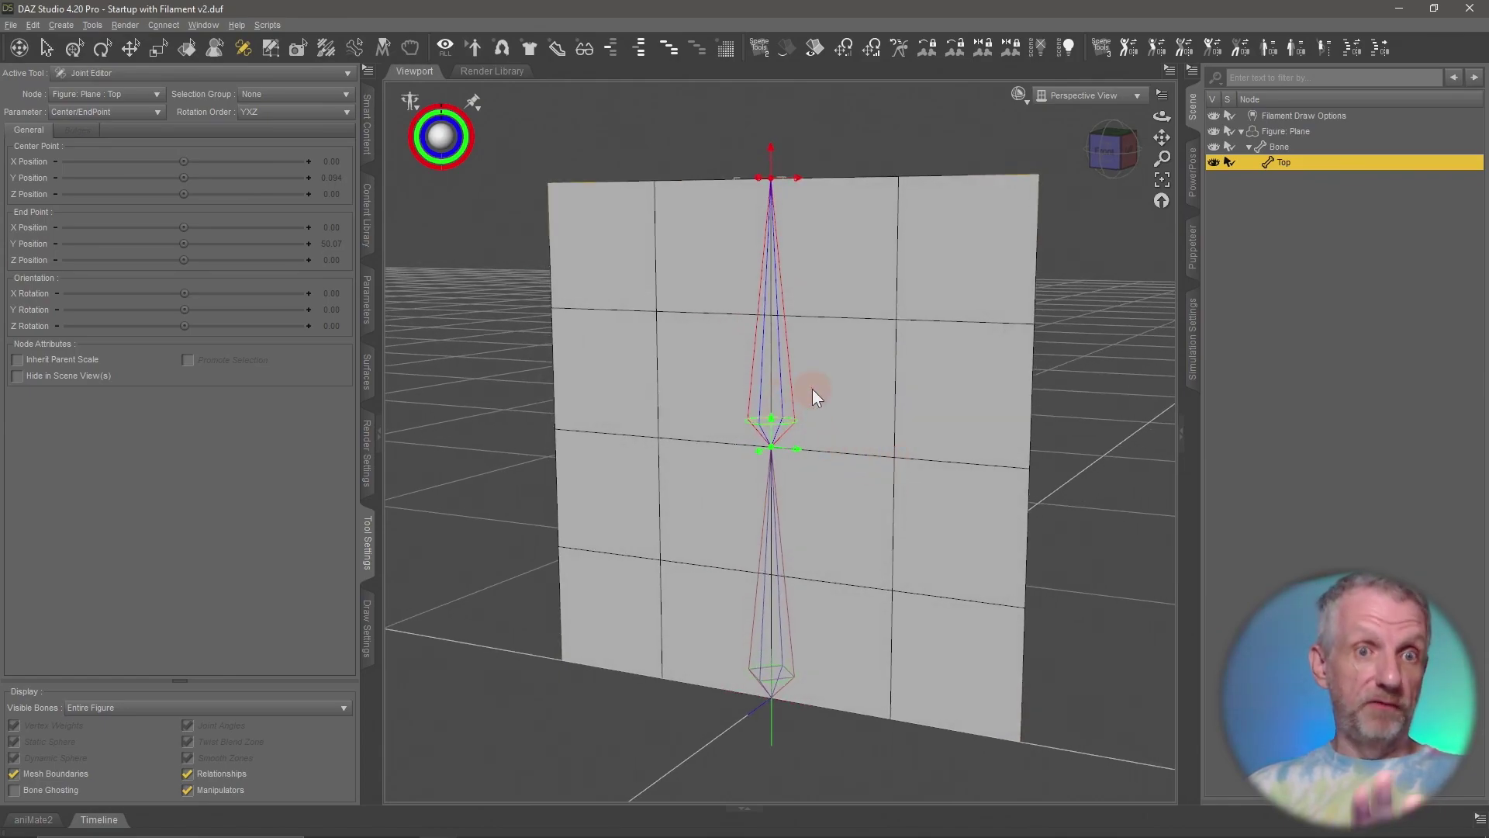
Step: Activate the Geometry Editor tool for the plane figure
click(271, 49)
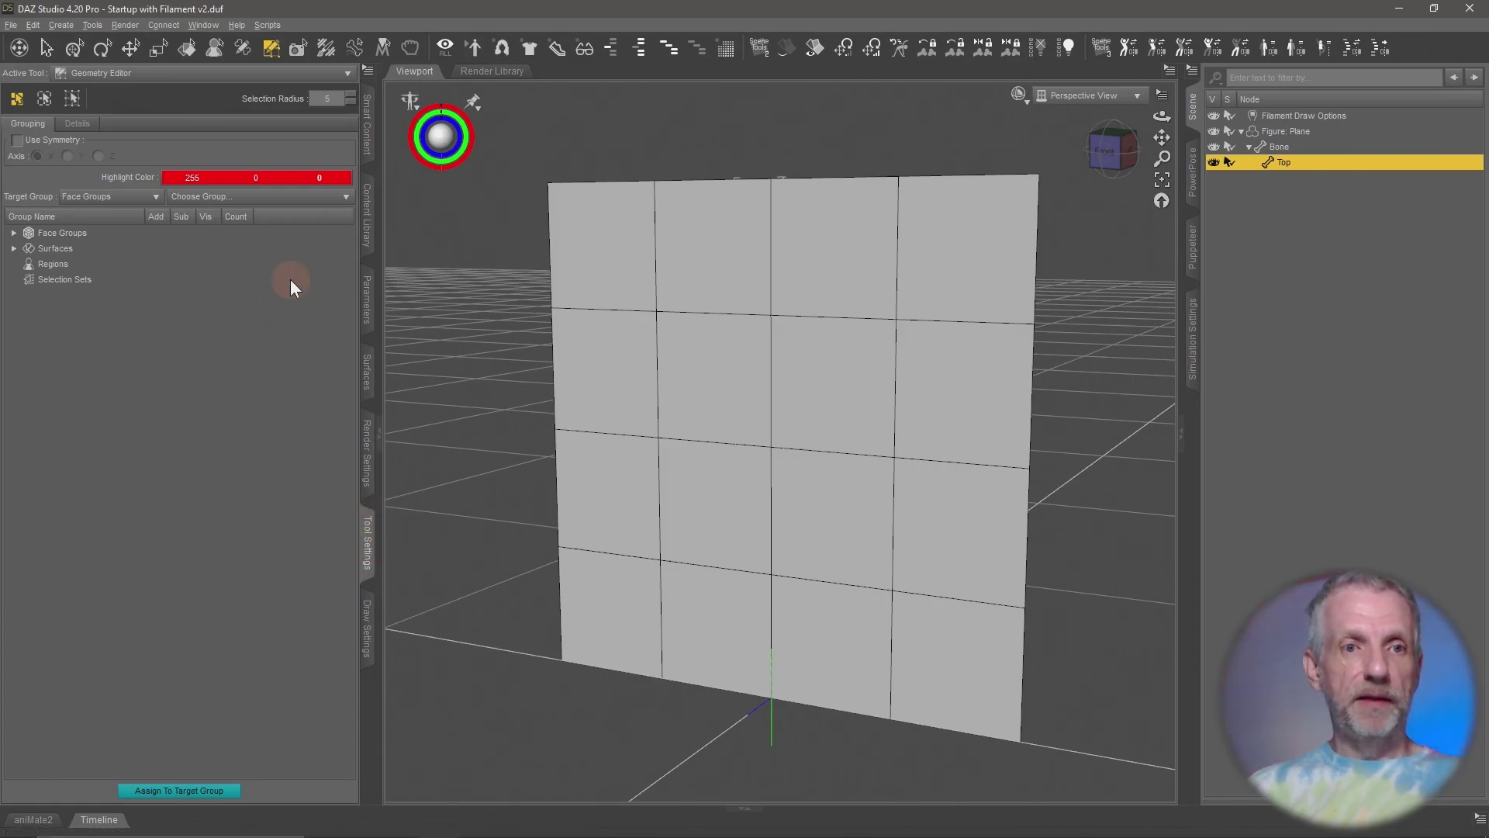
click(94, 25)
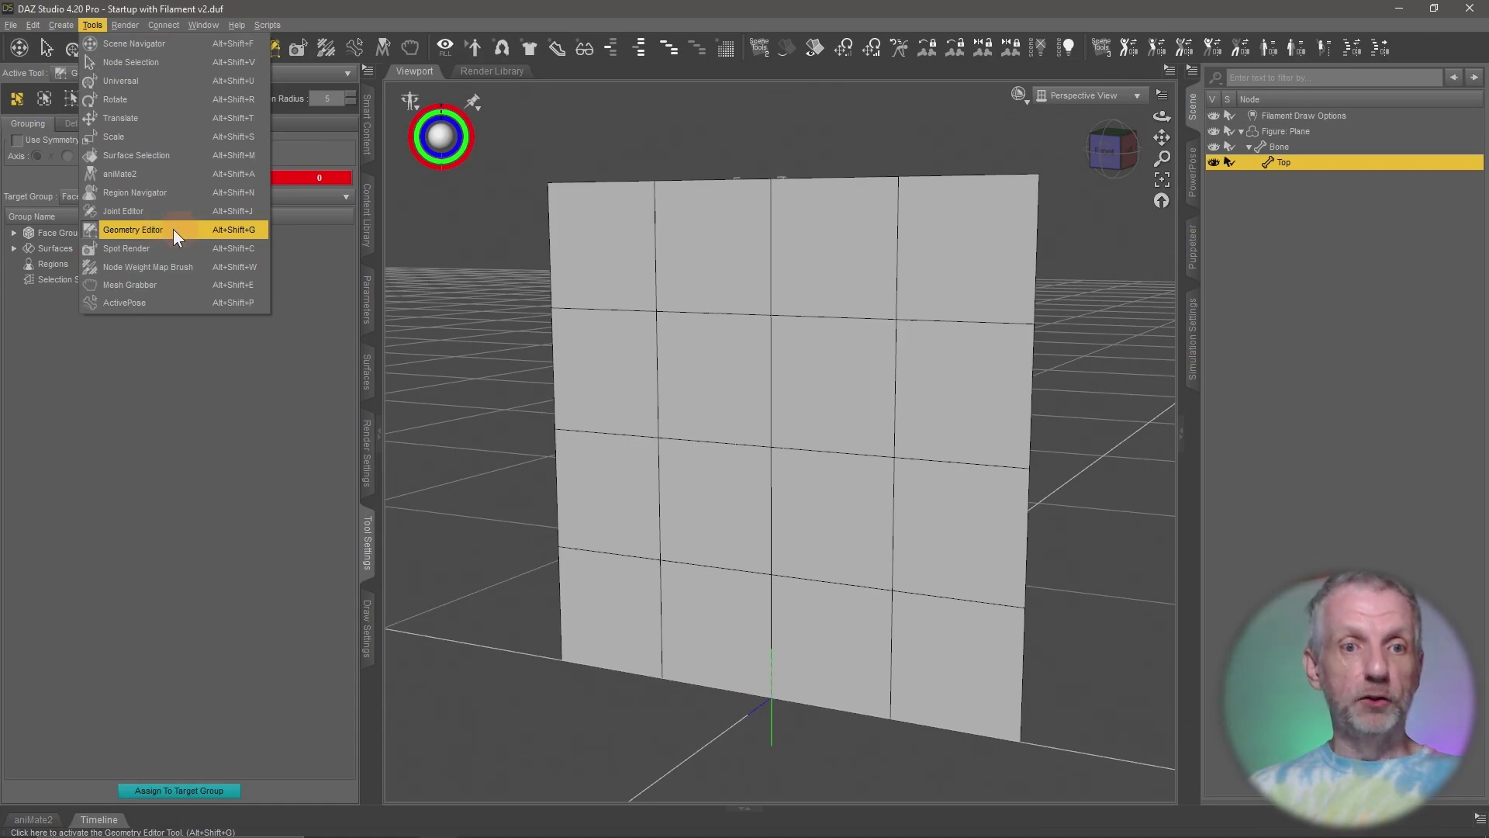
click(351, 33)
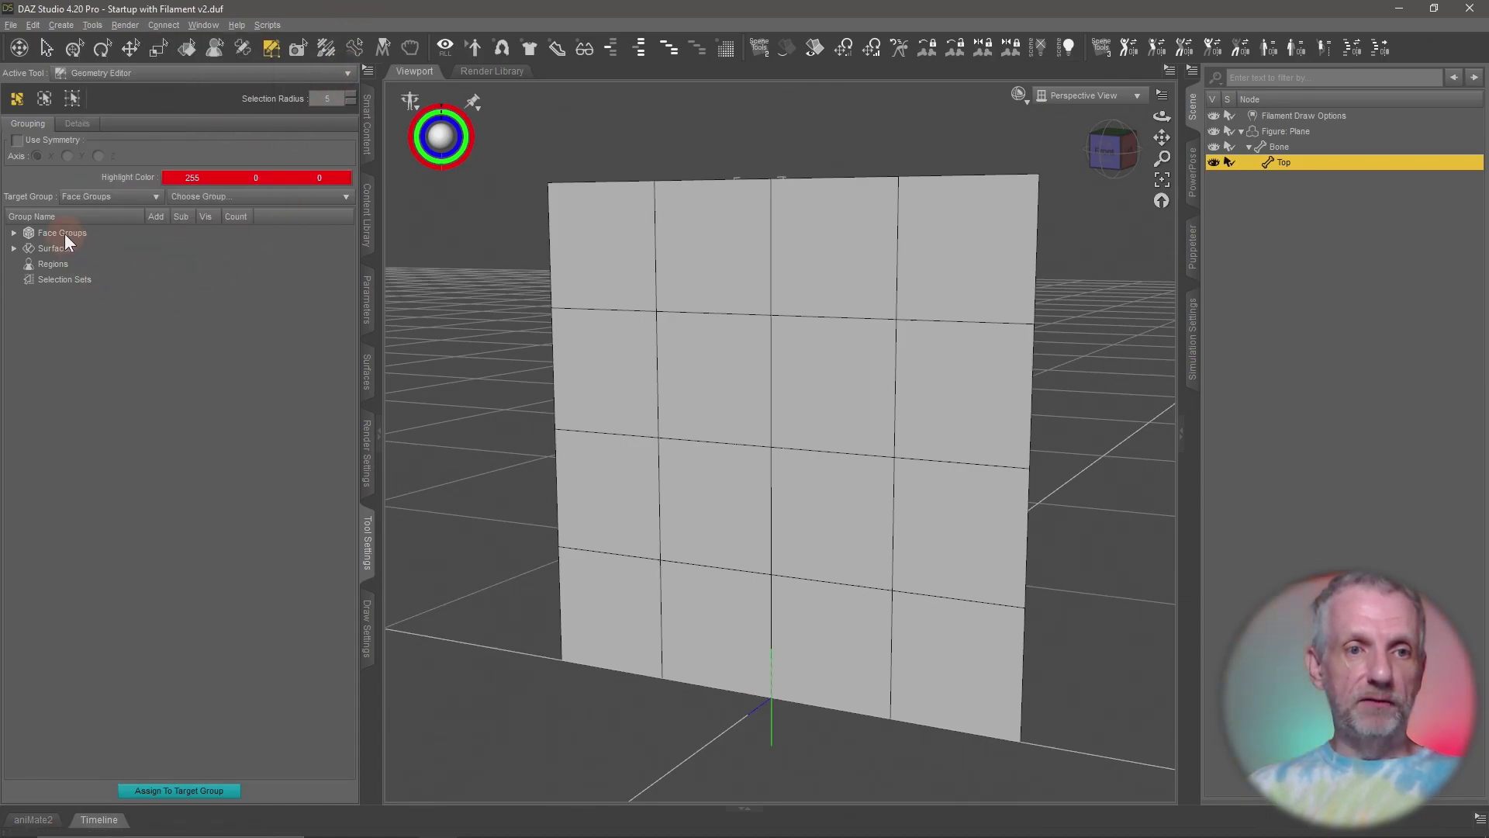
Step: Examine which polygons belong to the Default face group and to the Default surface
click(94, 234)
click(14, 234)
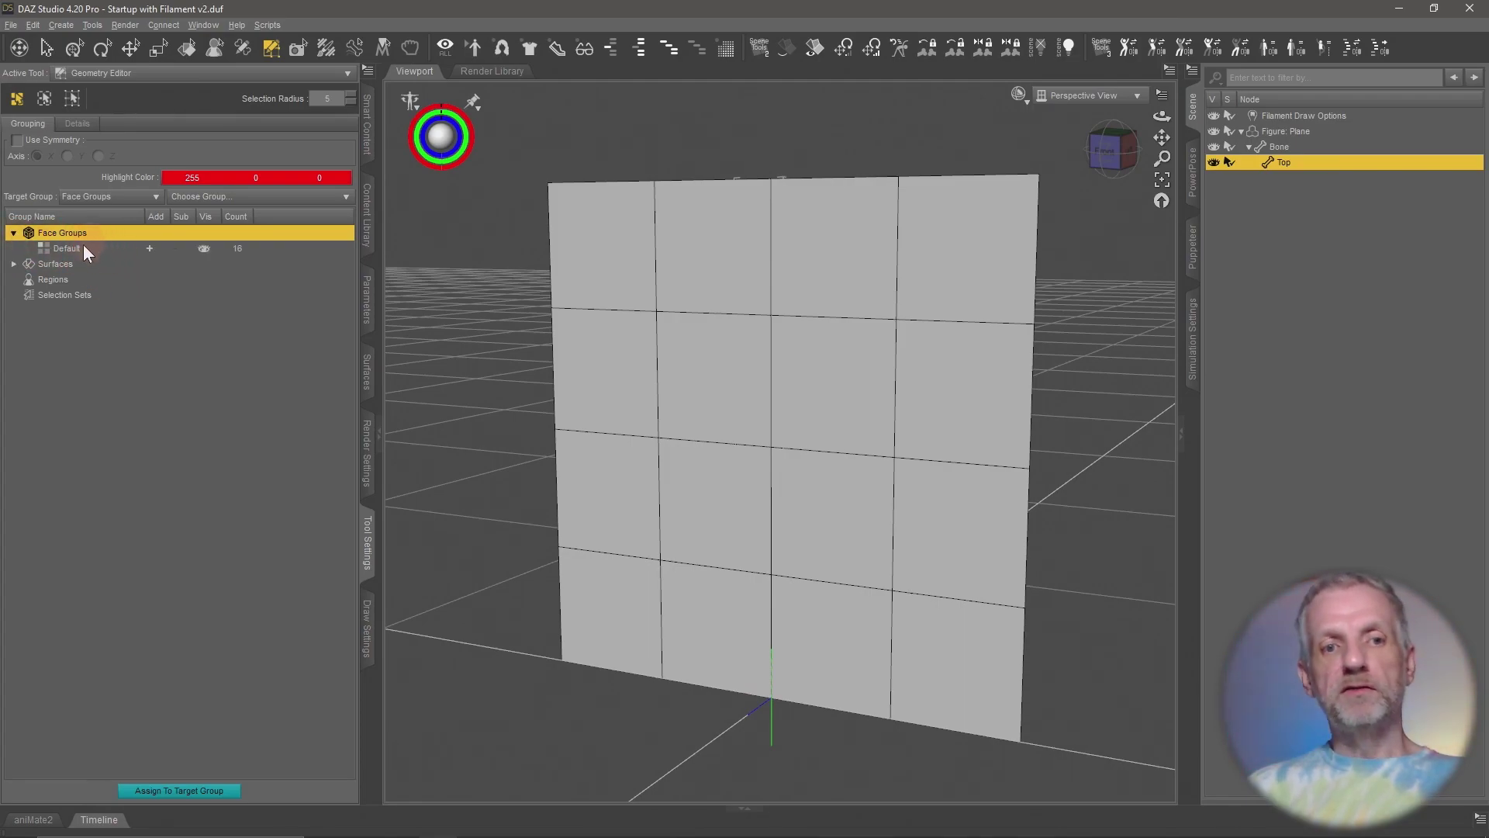
click(77, 253)
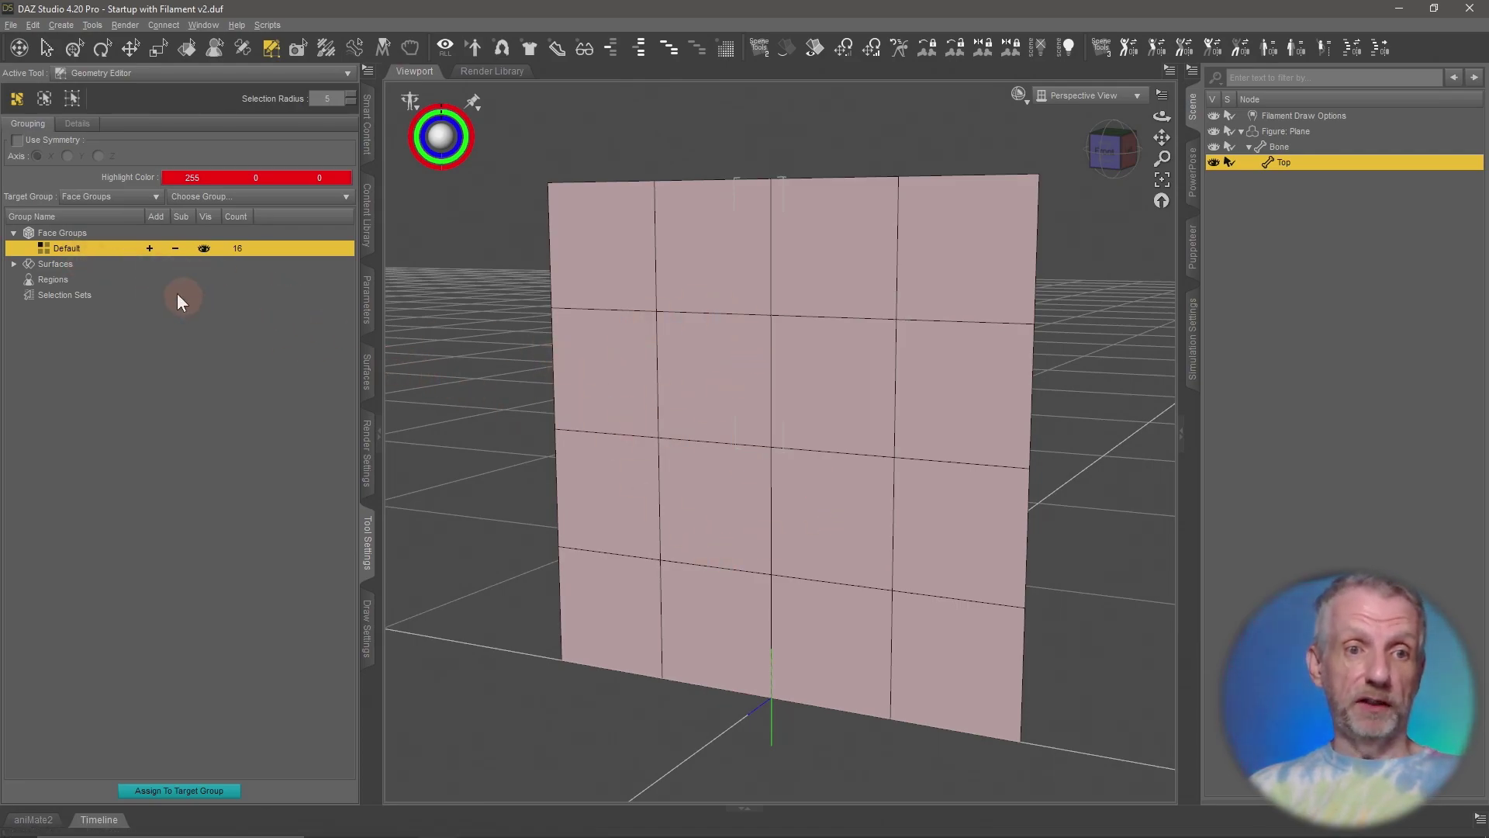
click(99, 232)
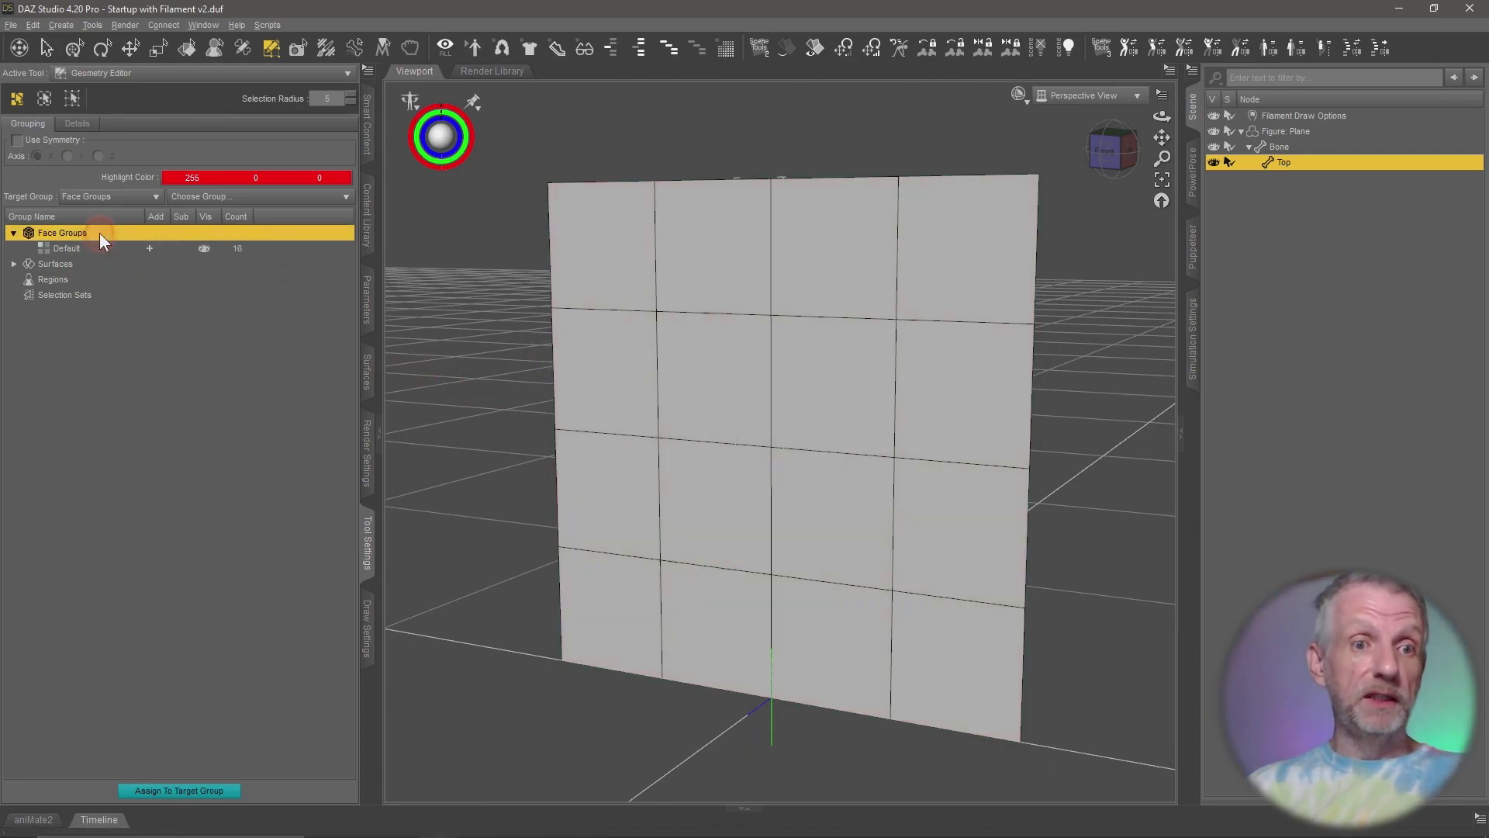
click(14, 264)
click(90, 281)
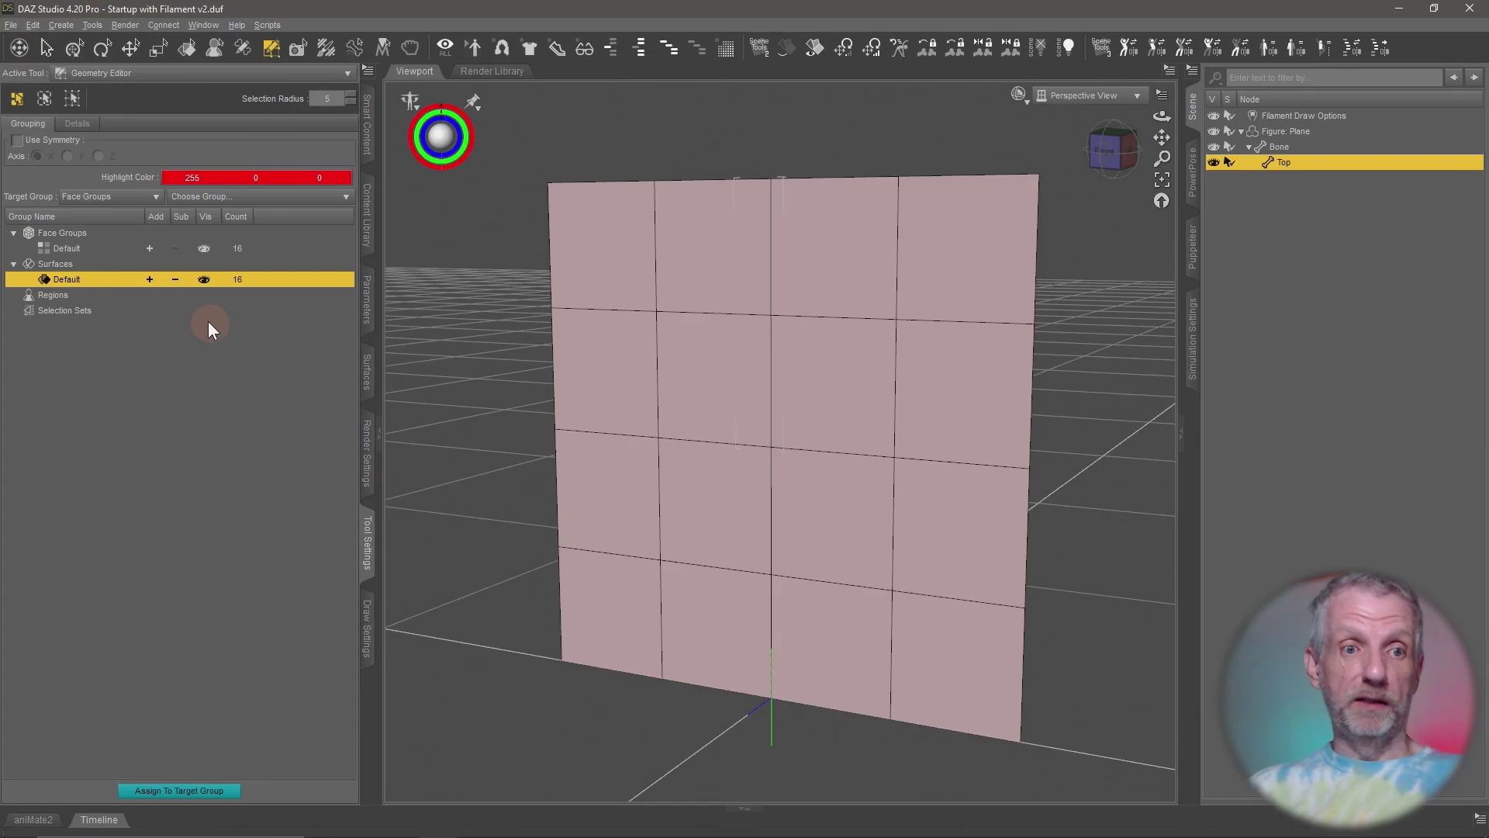
click(62, 233)
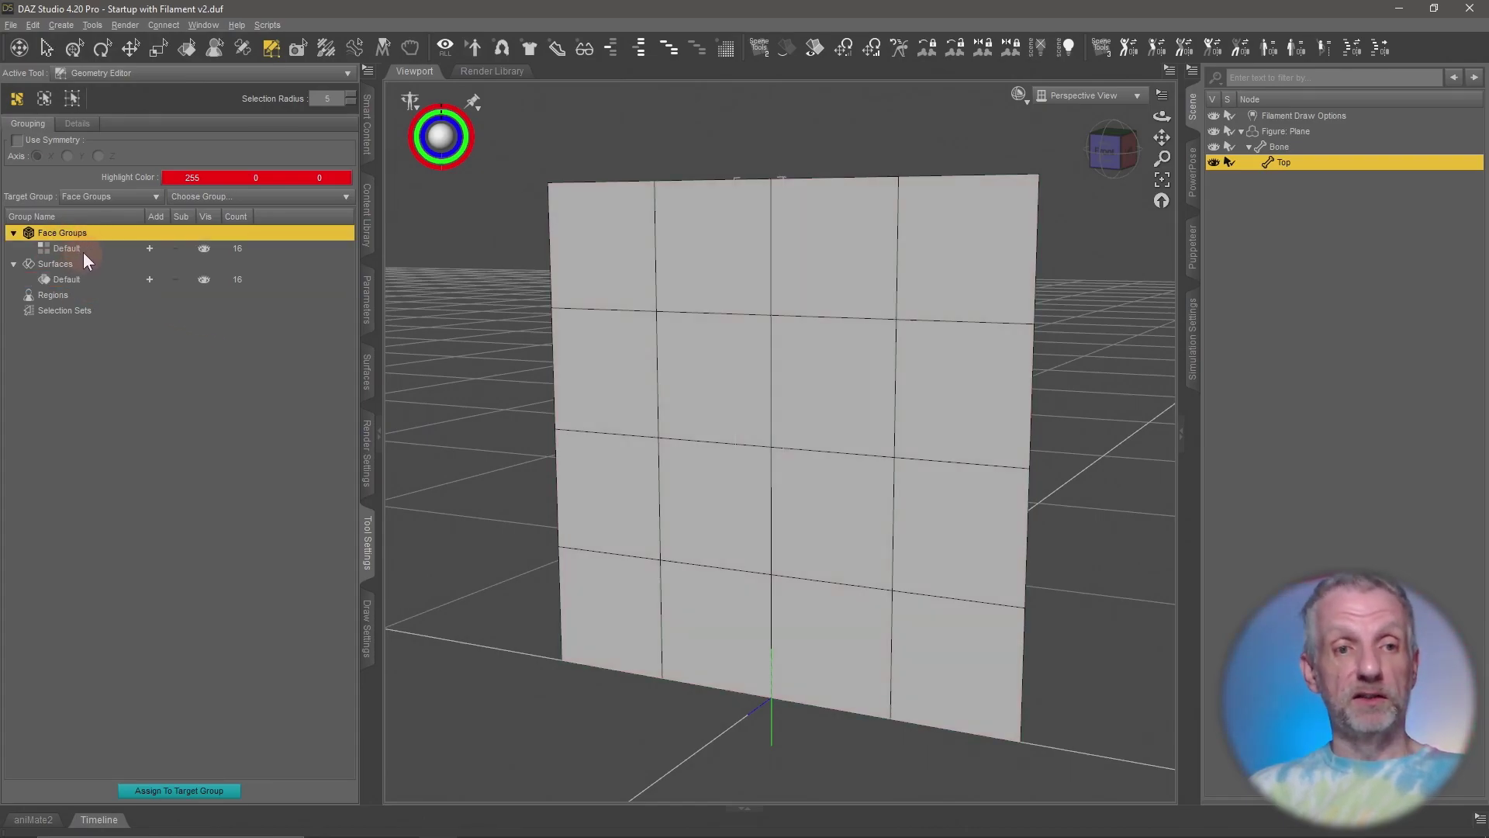
Step: Select the plane's upper two rows of polygons with Marquee Selection
alt+drag(541, 469, 548, 479)
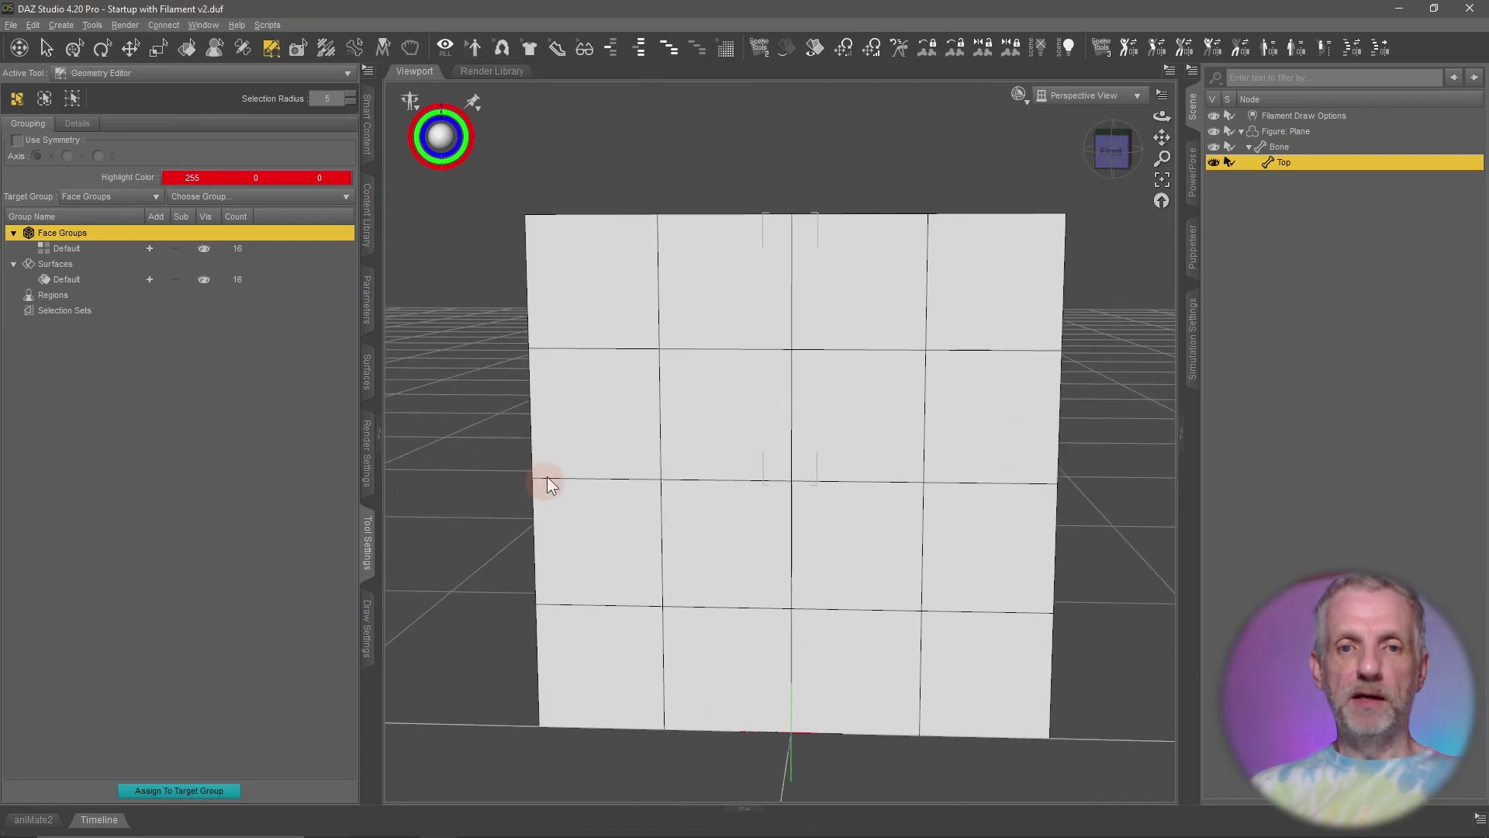
right_click(594, 280)
mouse_move(681, 337)
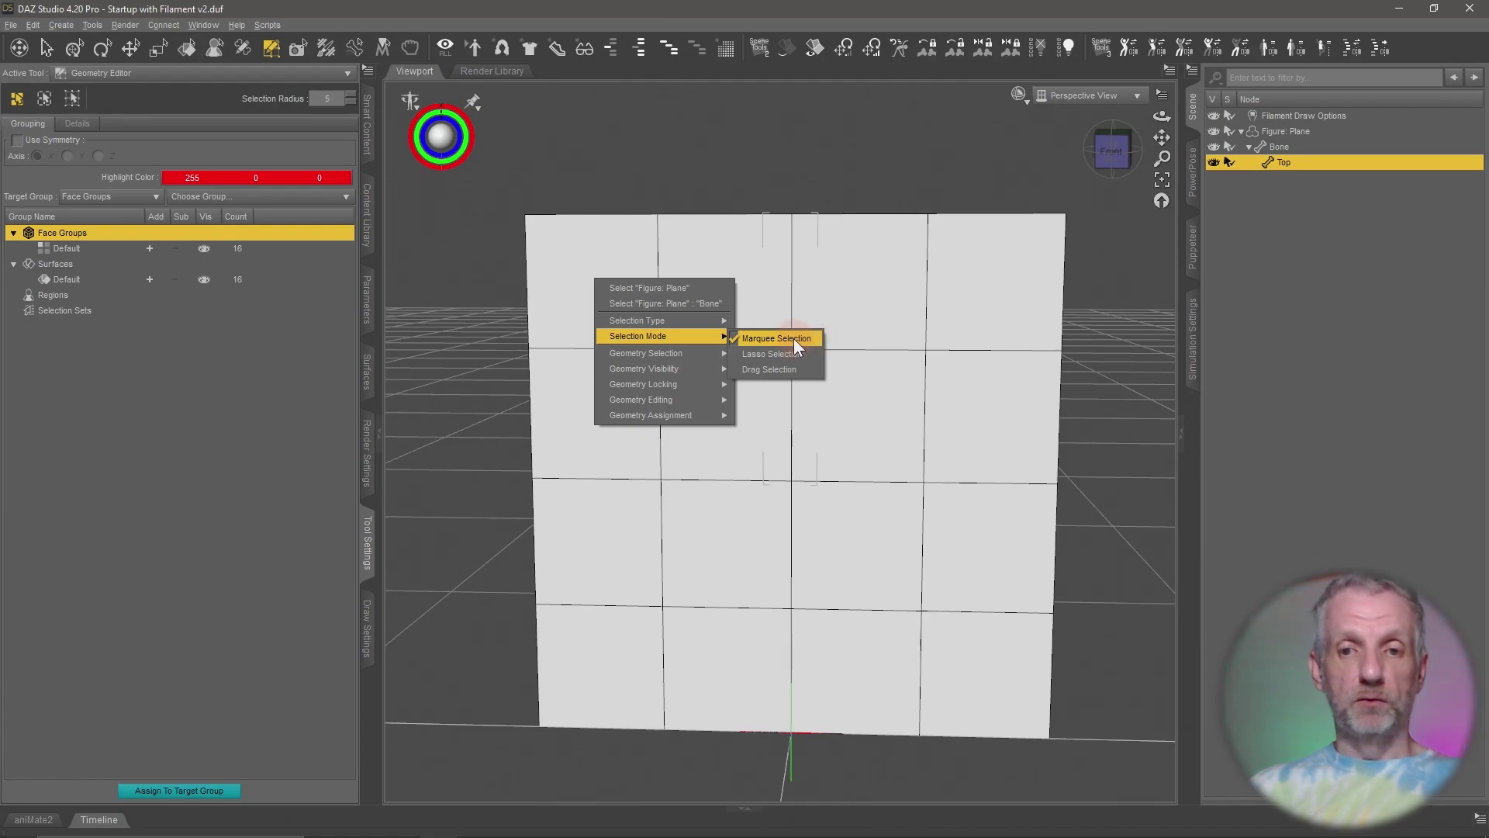
click(501, 183)
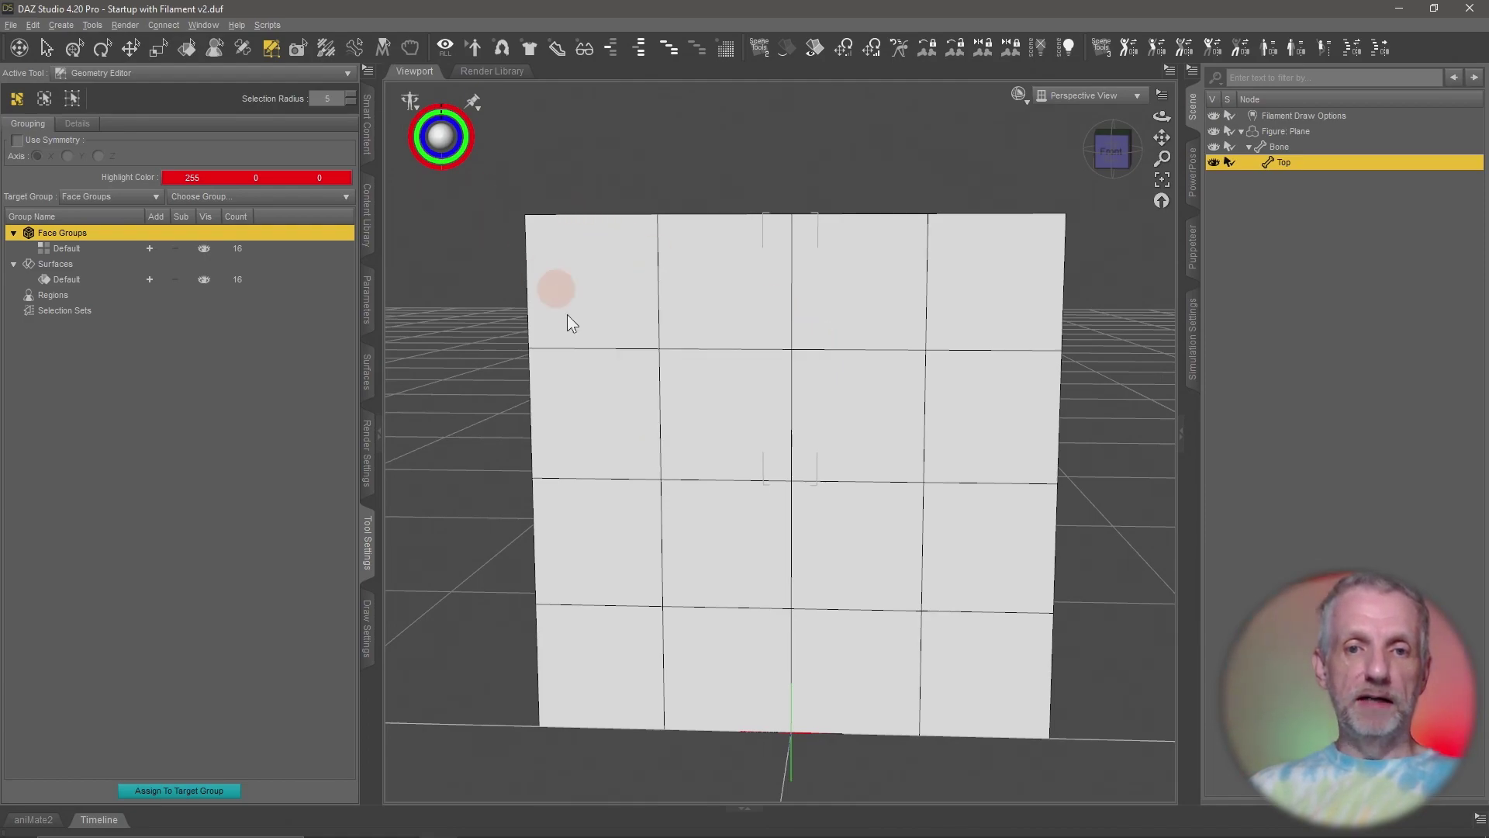
drag(1098, 510, 1097, 512)
alt+drag(958, 482, 648, 380)
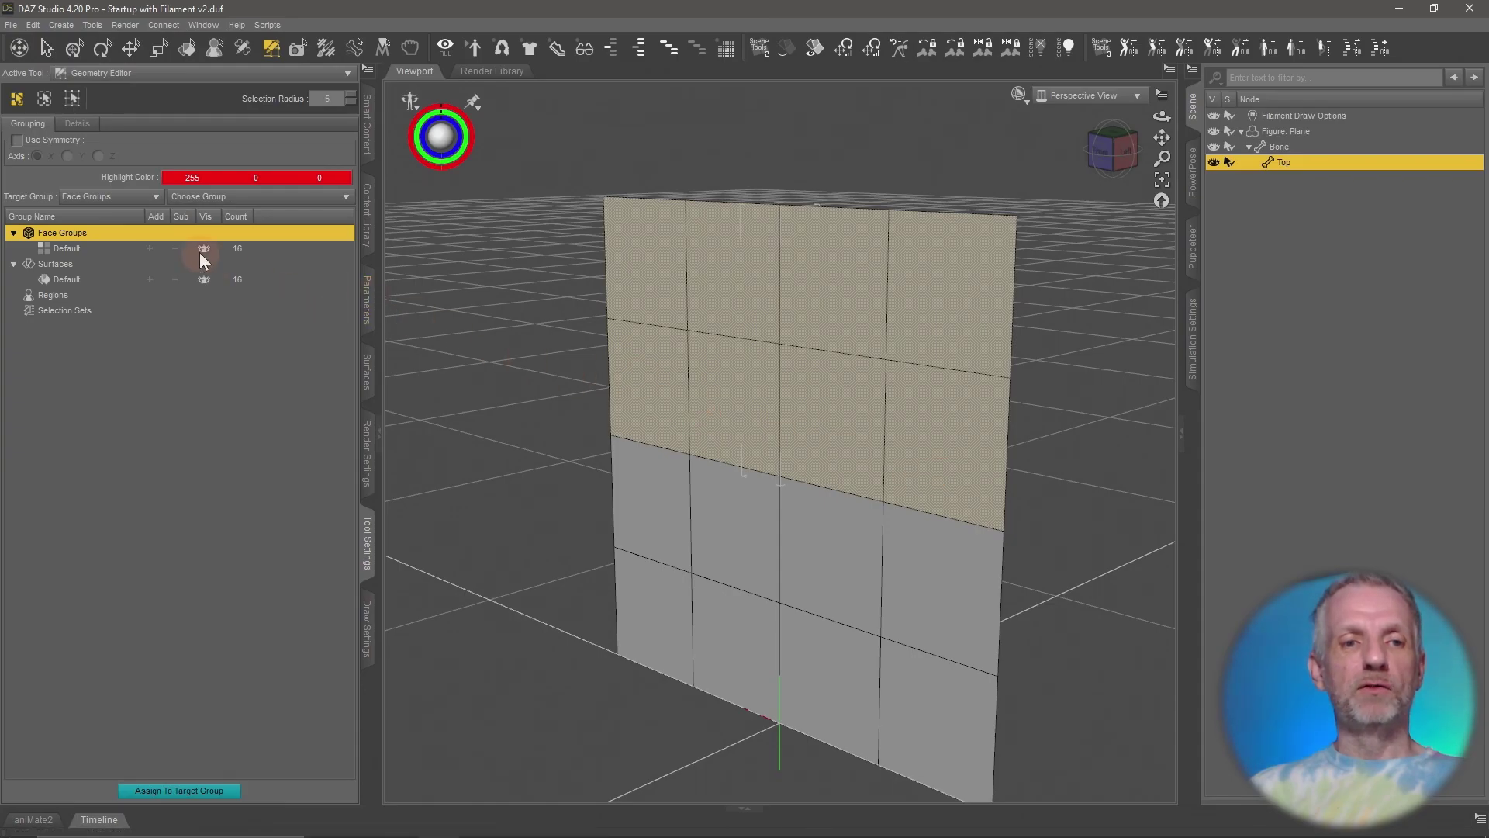
Step: Create a face group named Top from the selected polygons
right_click(76, 234)
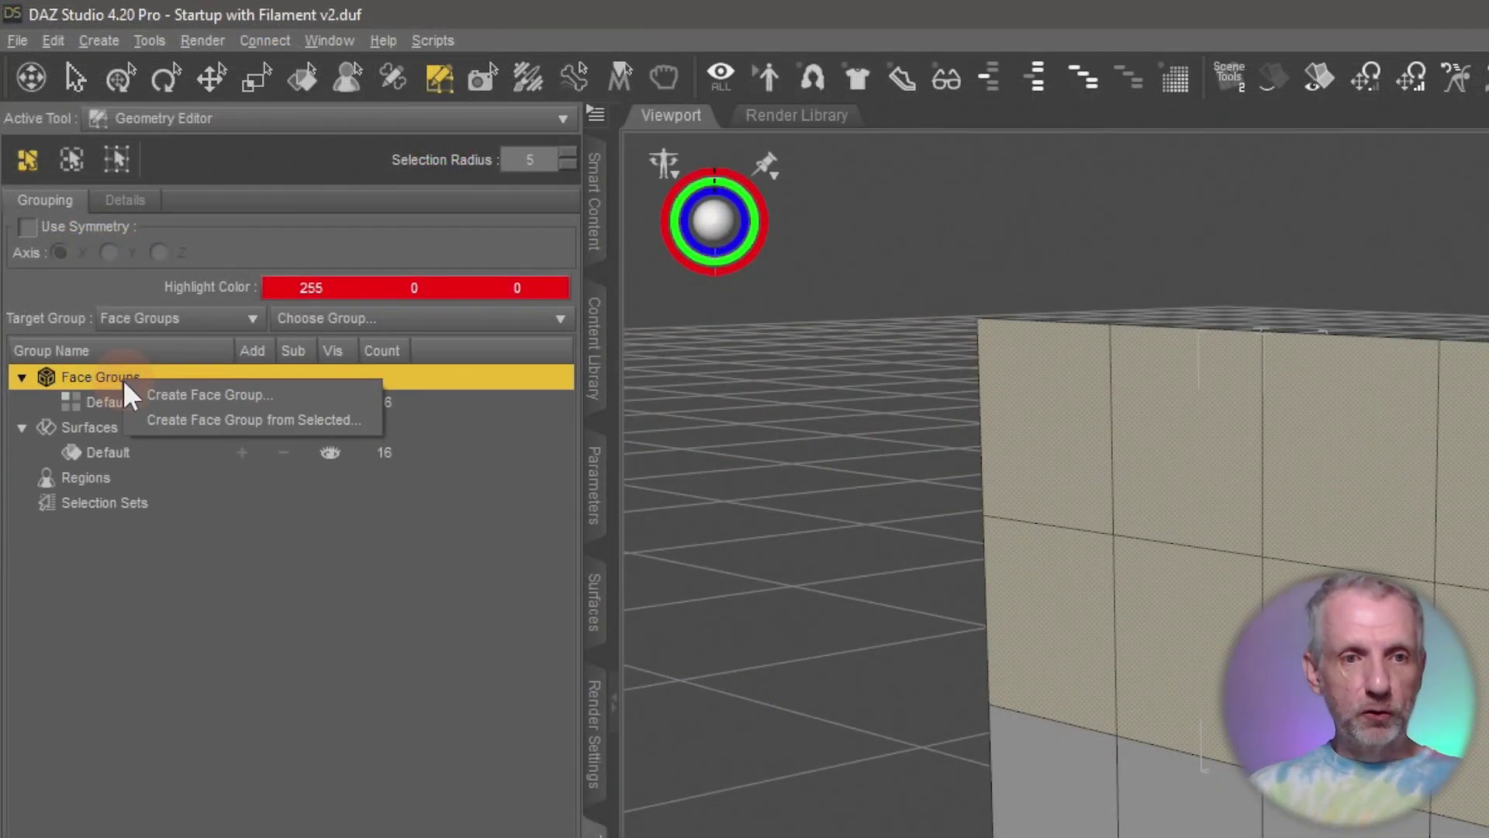
click(277, 421)
drag(853, 487, 462, 225)
click(491, 271)
text(Top)
key(Return)
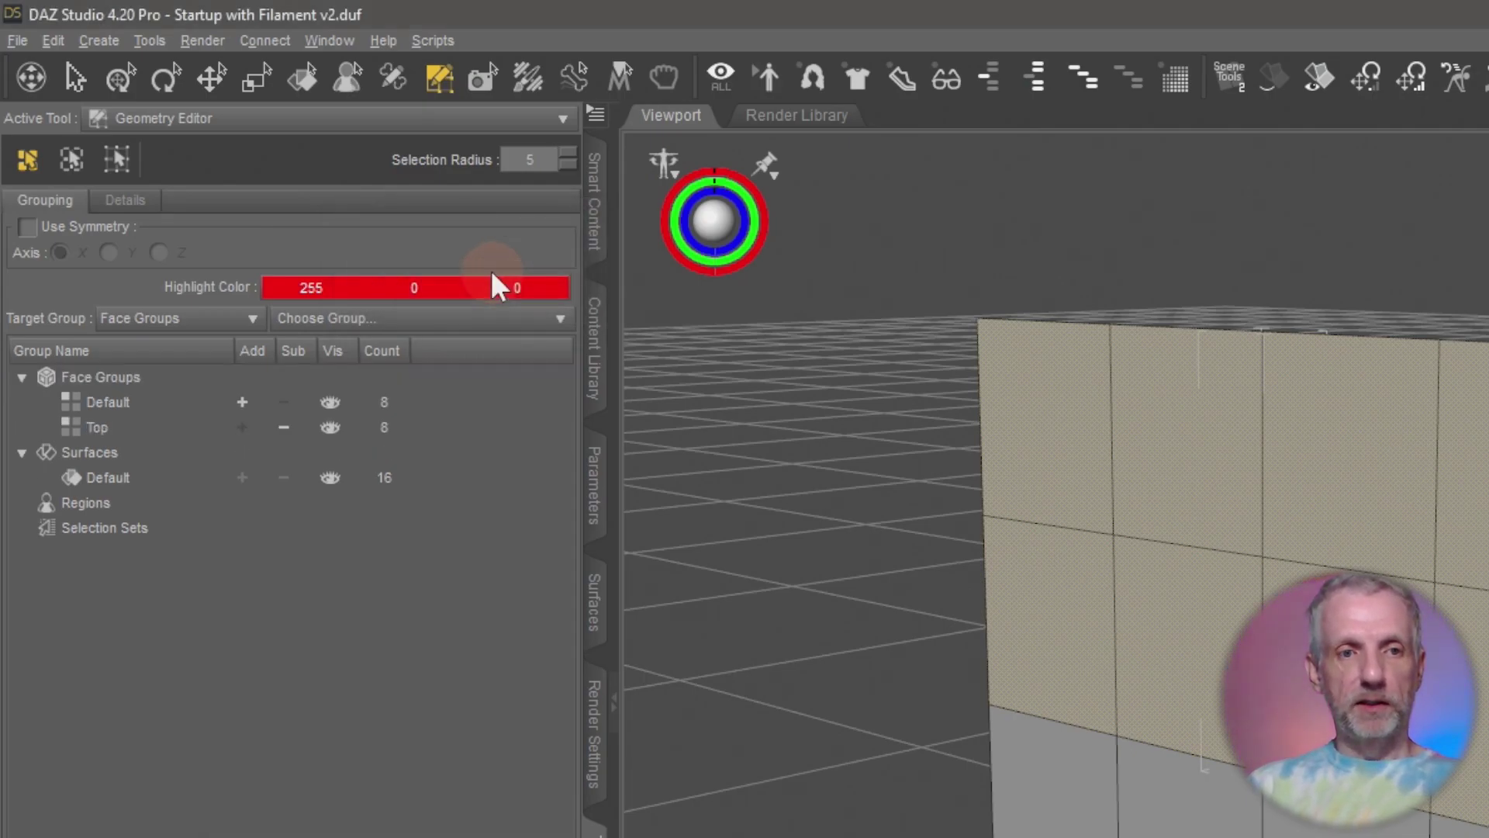
Step: Compare the polygons covered by the Top and Default face groups by highlighting each in turn
click(117, 428)
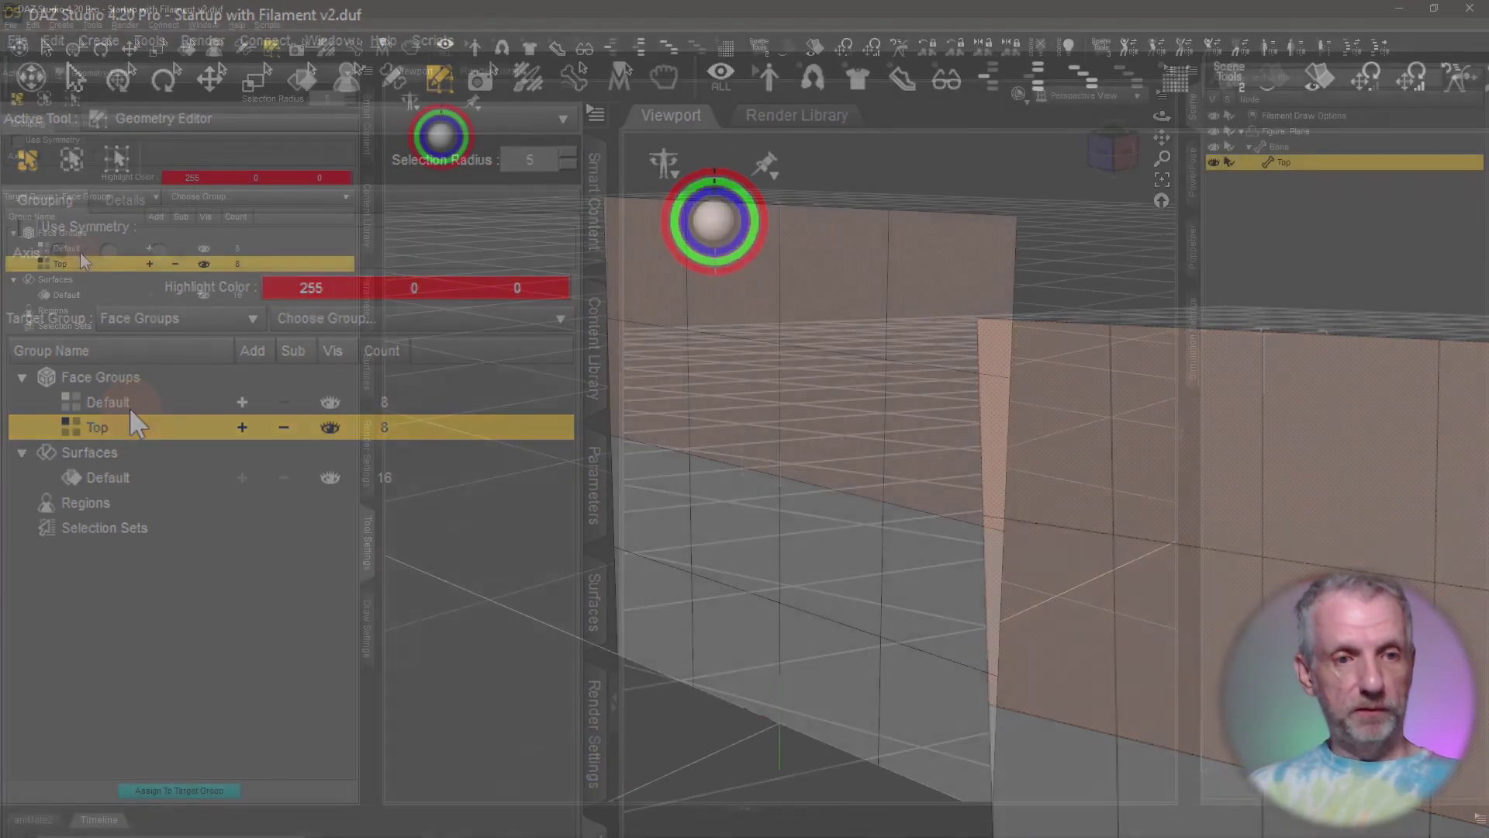
click(127, 403)
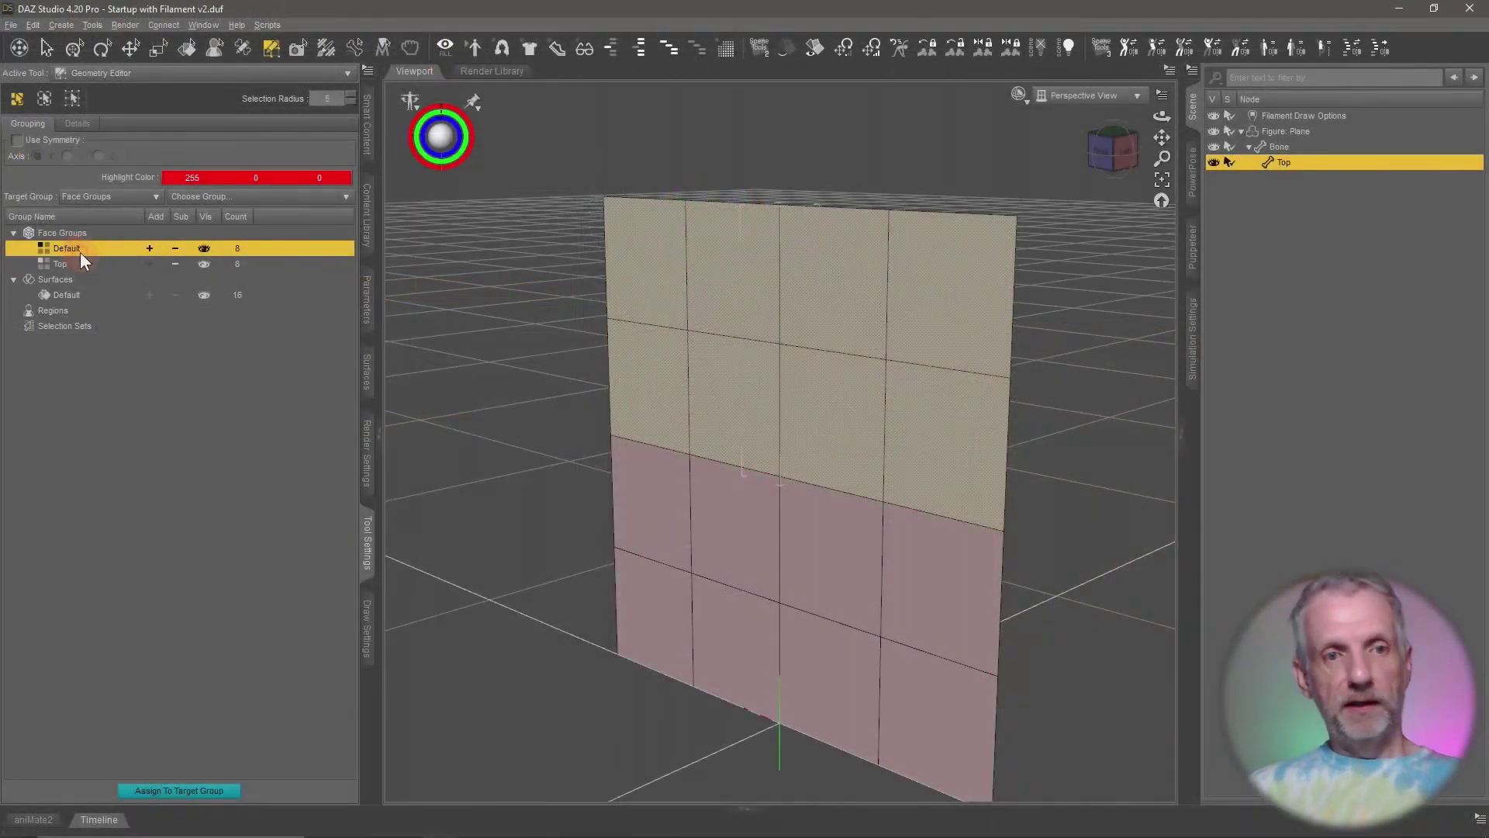
click(82, 263)
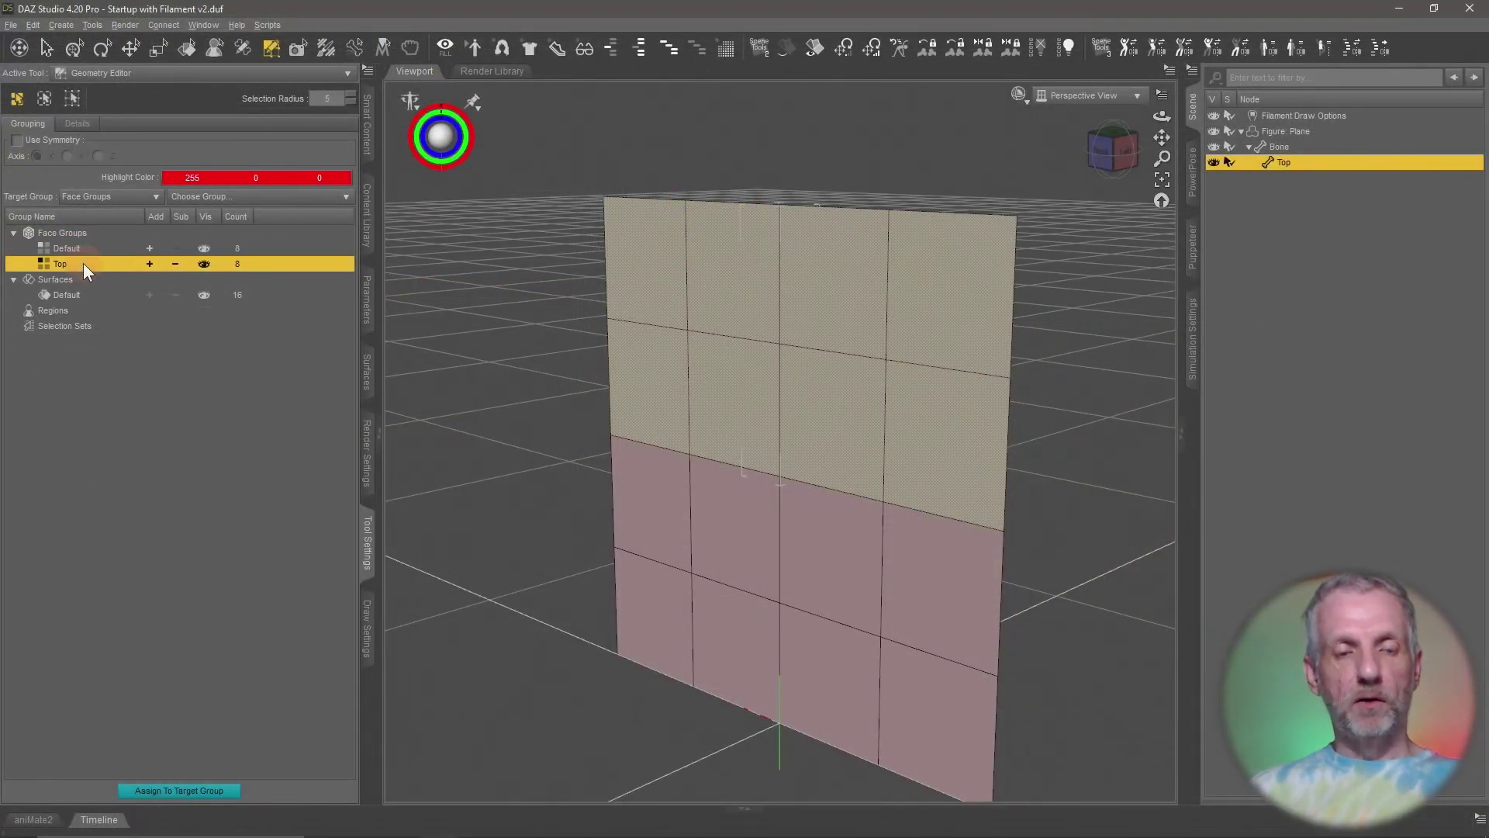
click(76, 250)
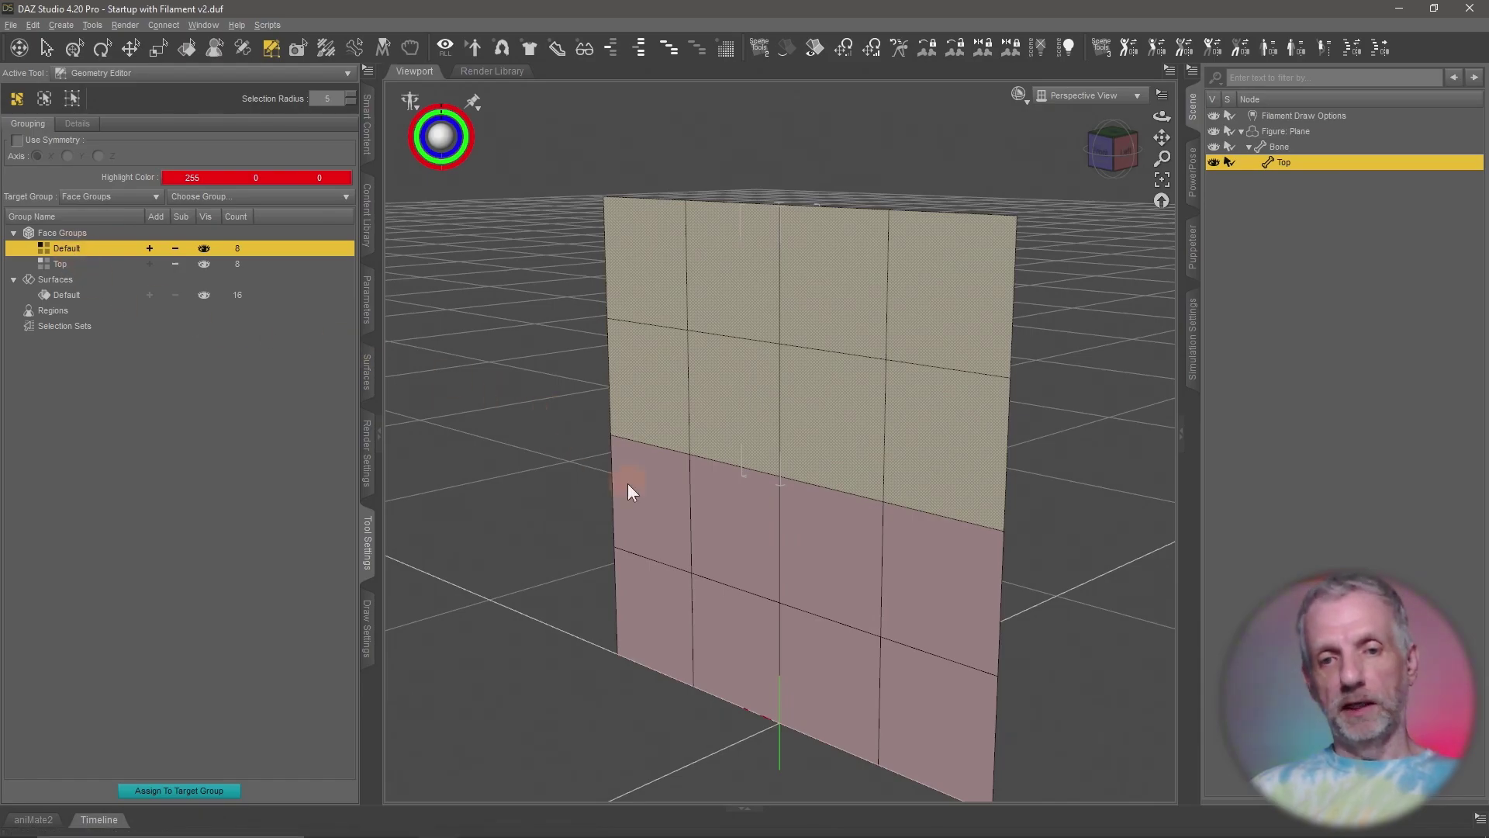
Step: Clear the polygon selection and highlight the Top and Default face groups in turn to check their polygons
alt+drag(641, 476, 630, 490)
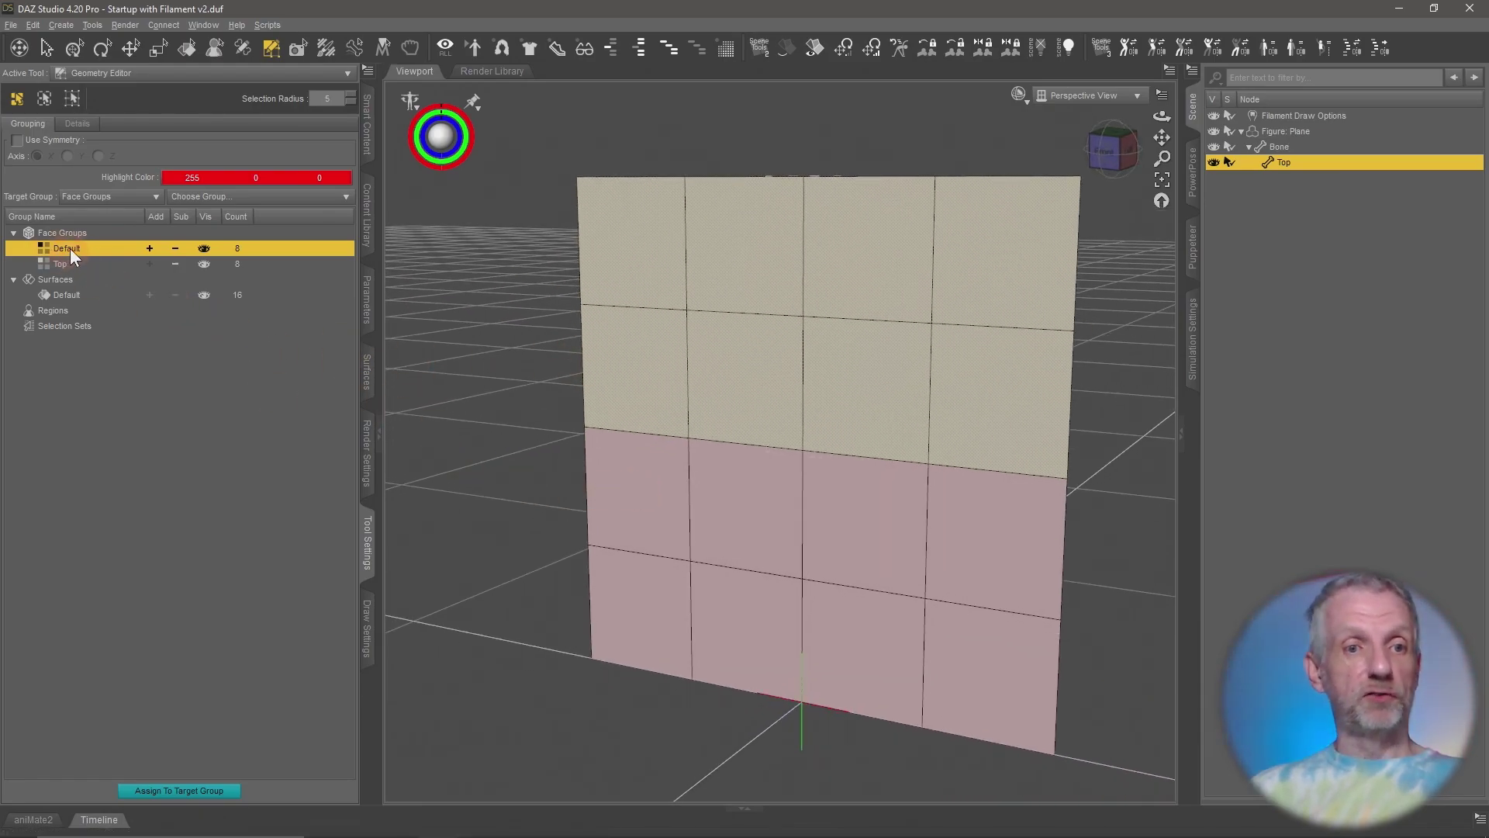
right_click(694, 265)
mouse_move(760, 309)
click(857, 342)
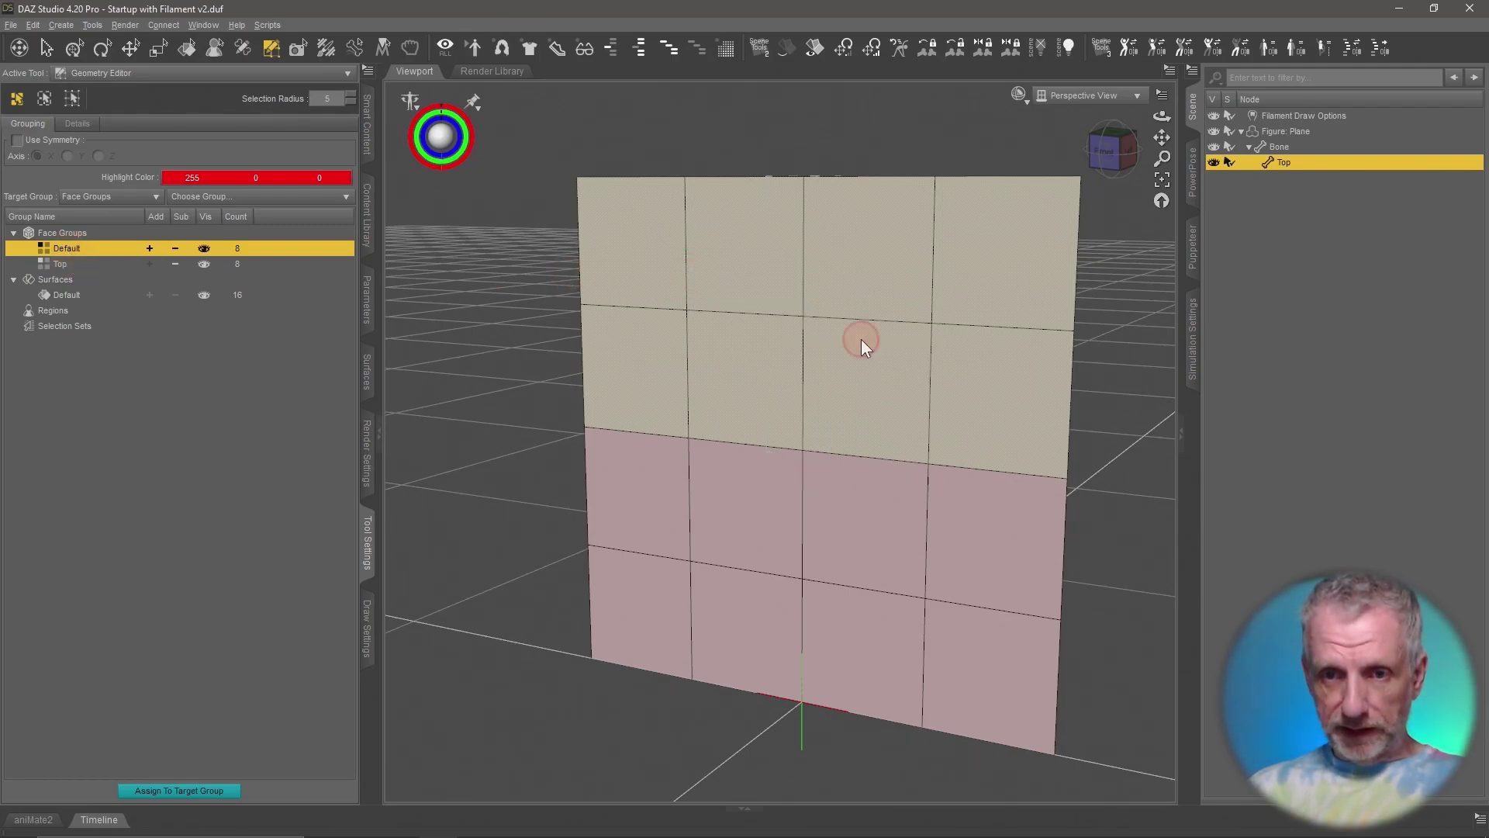
click(73, 263)
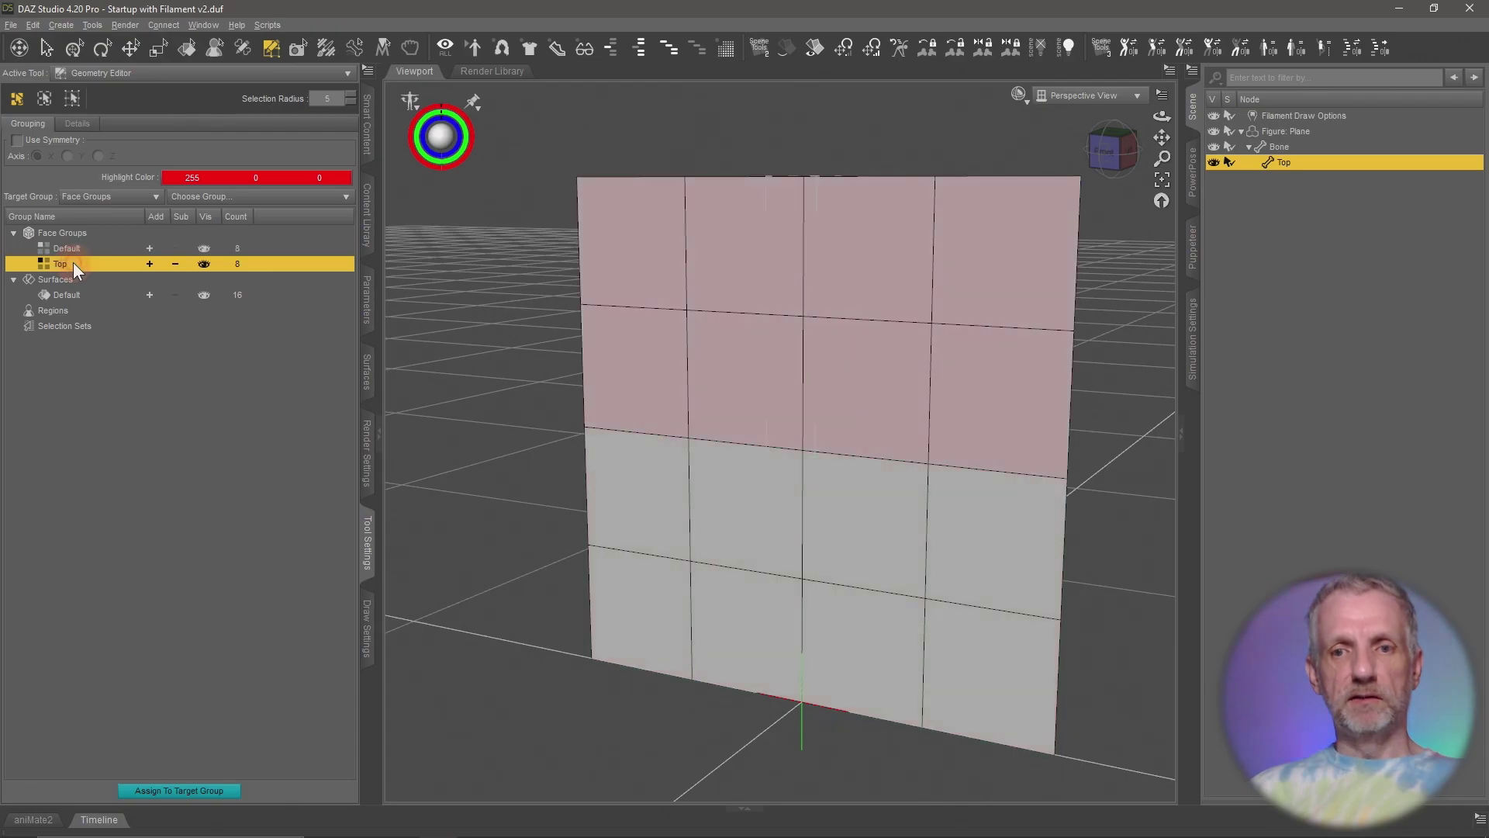
click(78, 248)
click(82, 263)
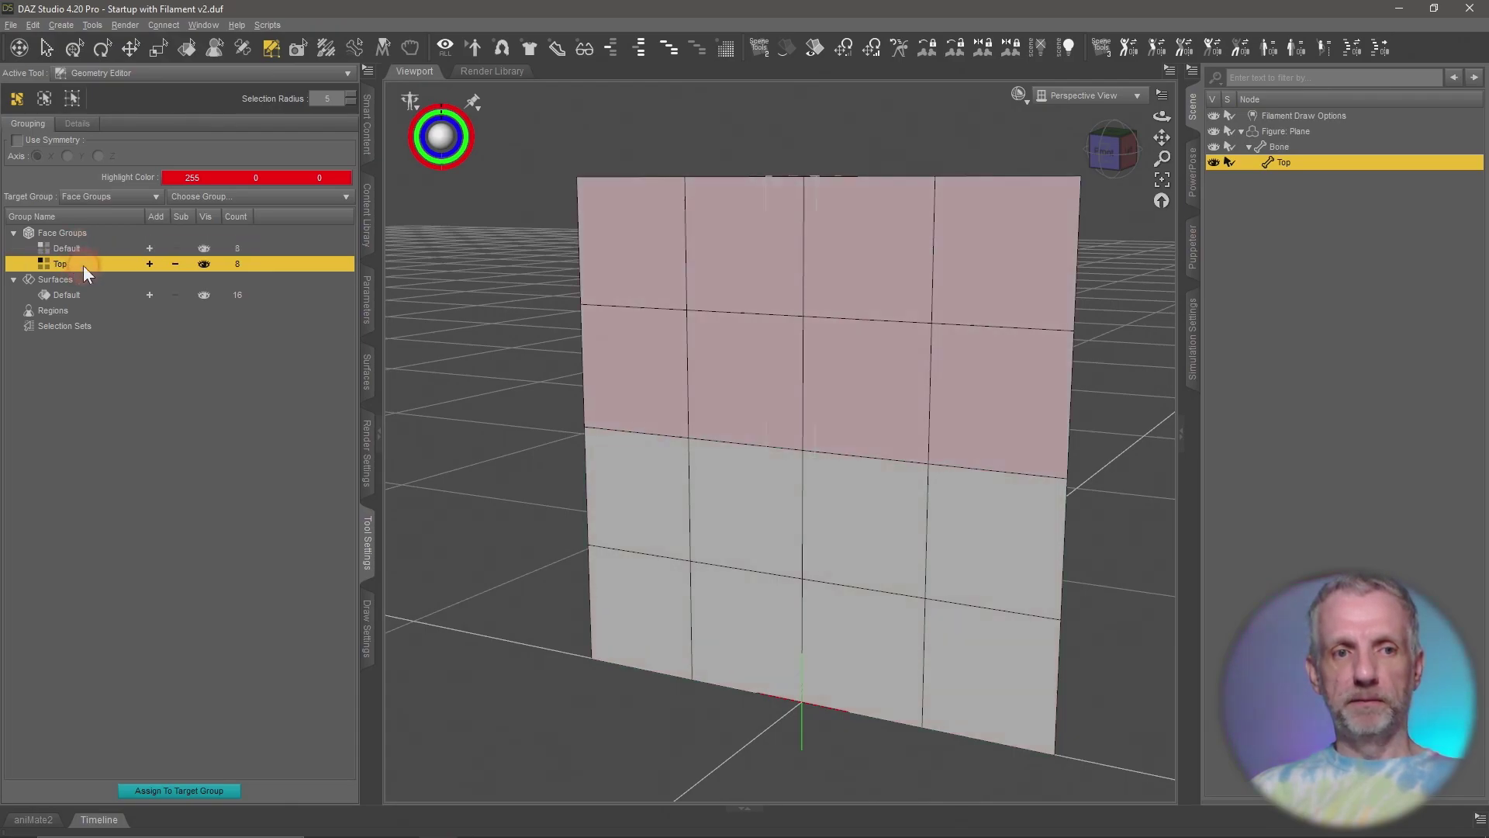
Step: Rename the Default face group to Bottom
click(72, 250)
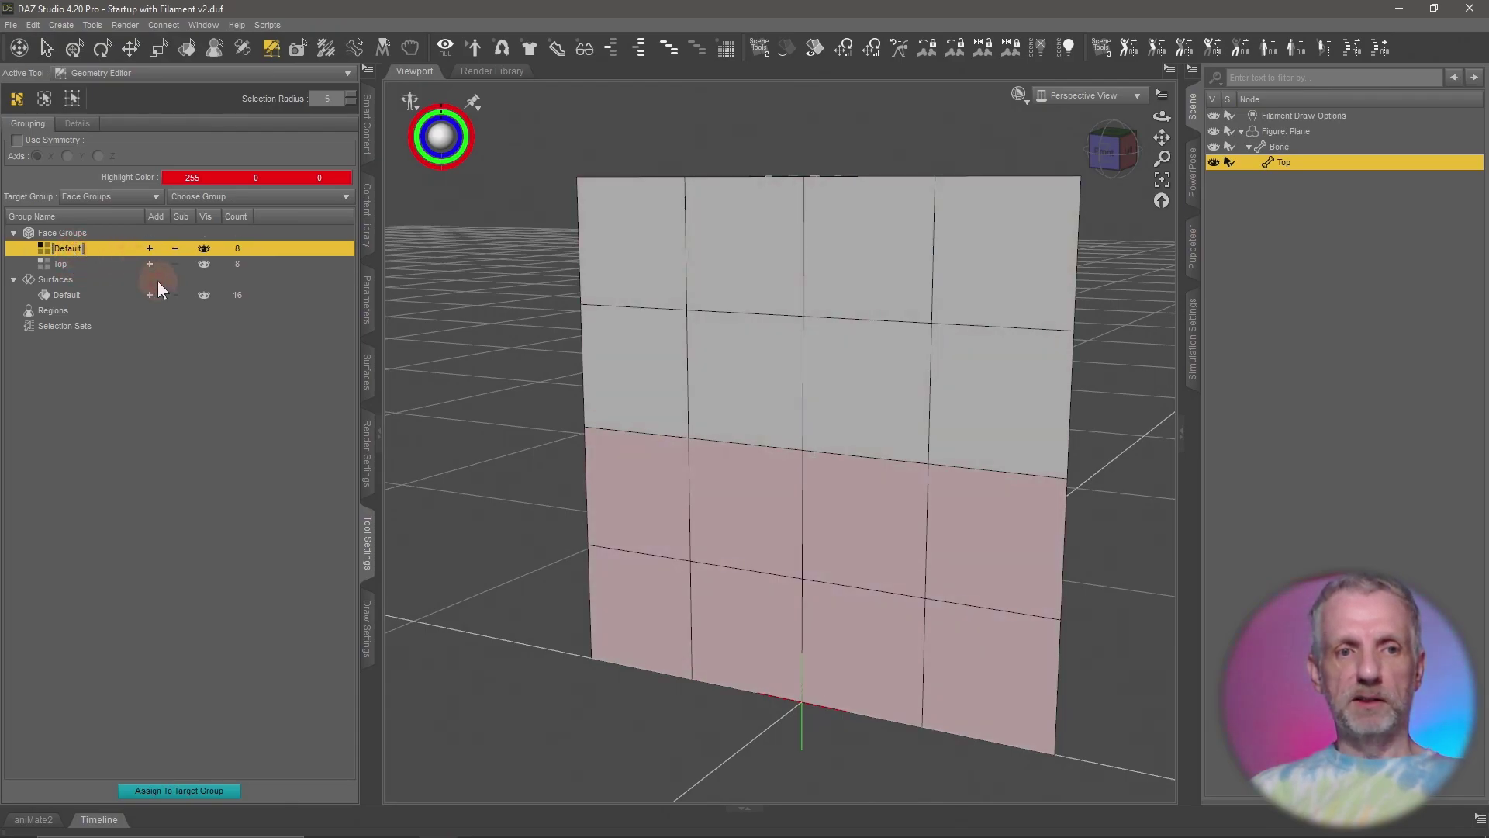
key(ctrl+a)
text(Bottom)
key(Return)
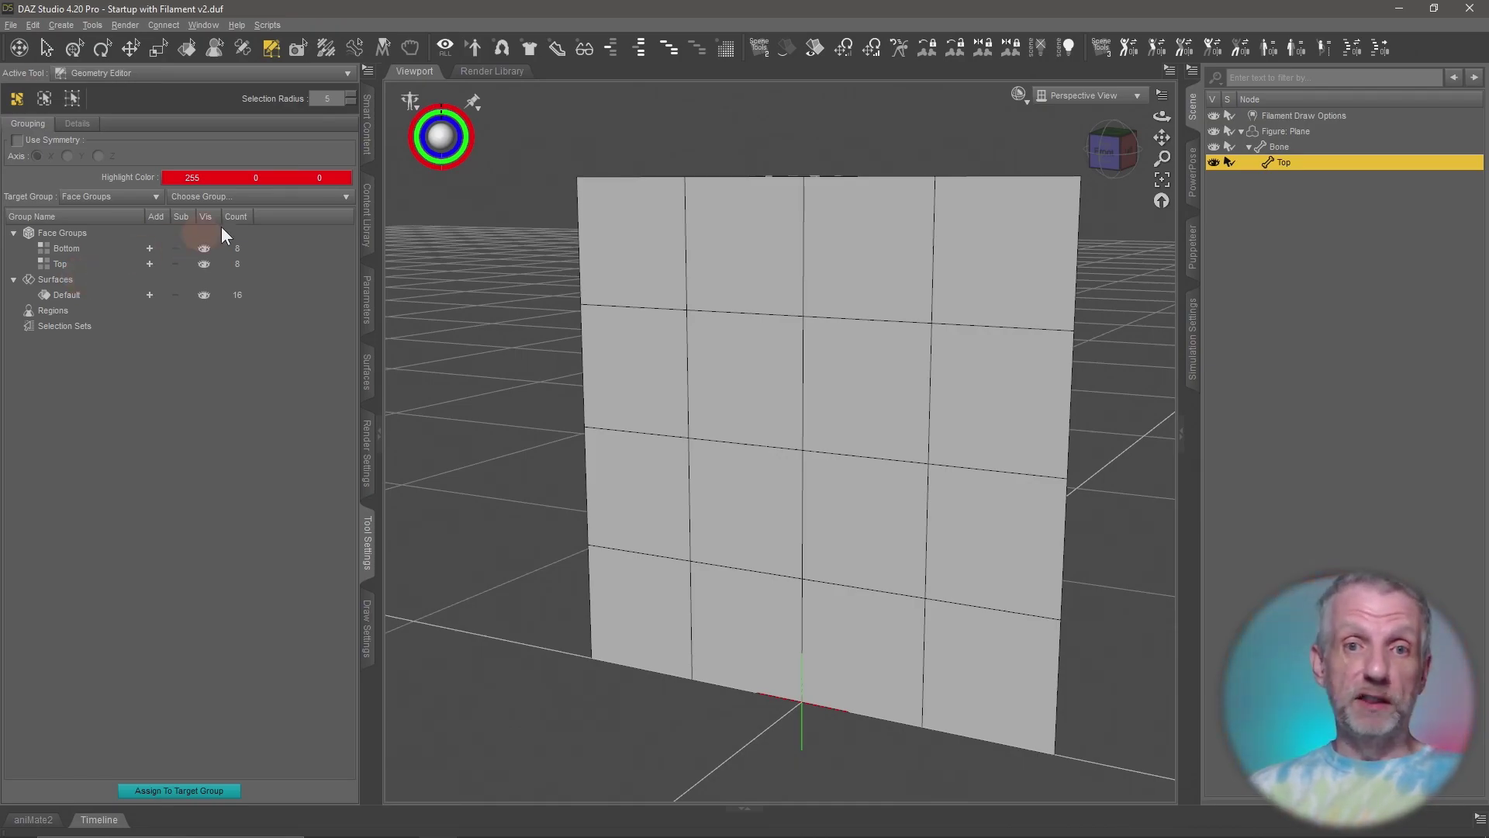
Step: Assign the Top face group as the Top bone's selection group with the Joint Editor
click(247, 57)
click(1060, 242)
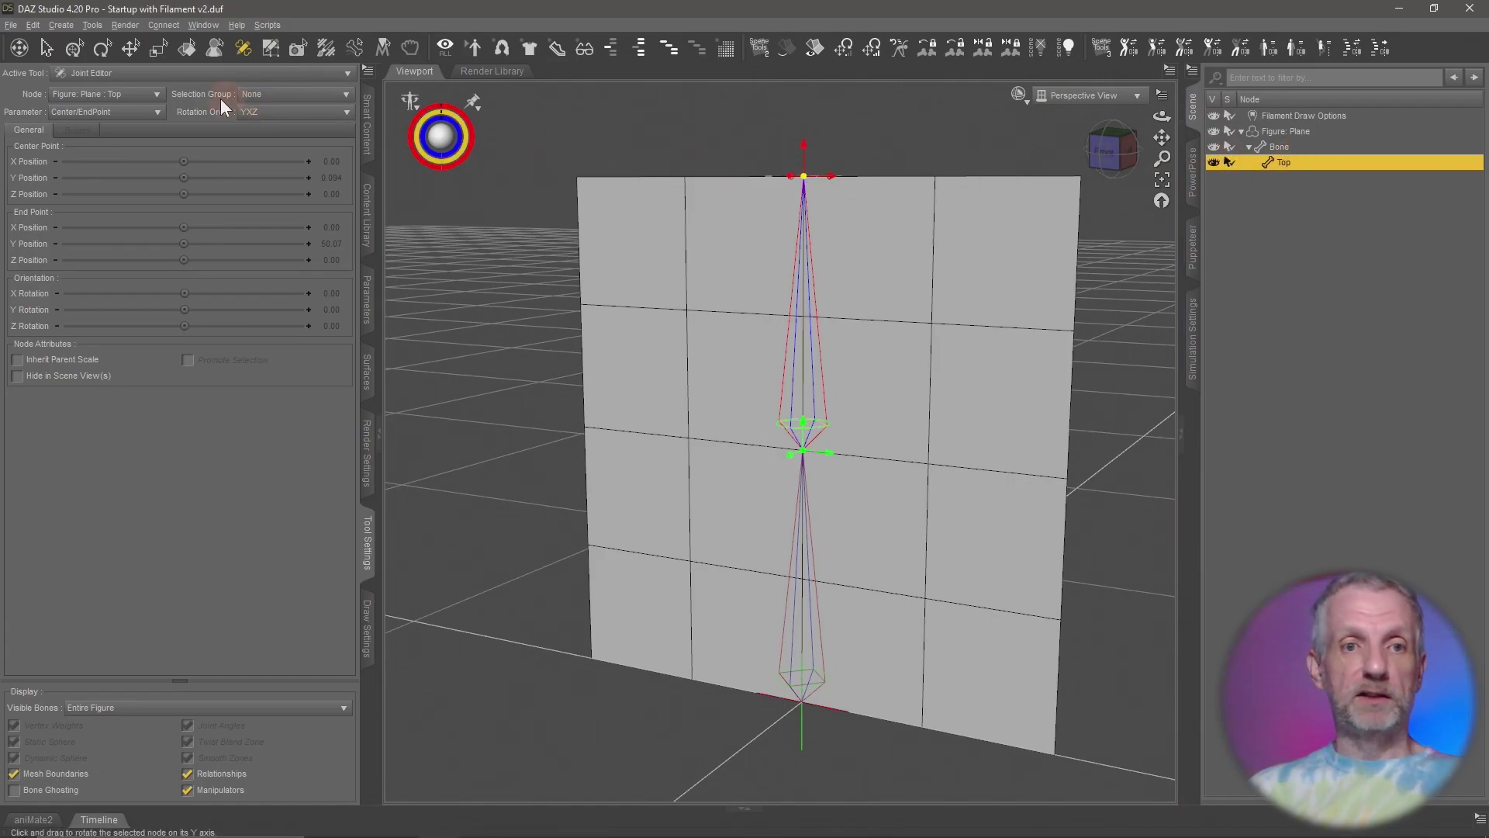
click(310, 97)
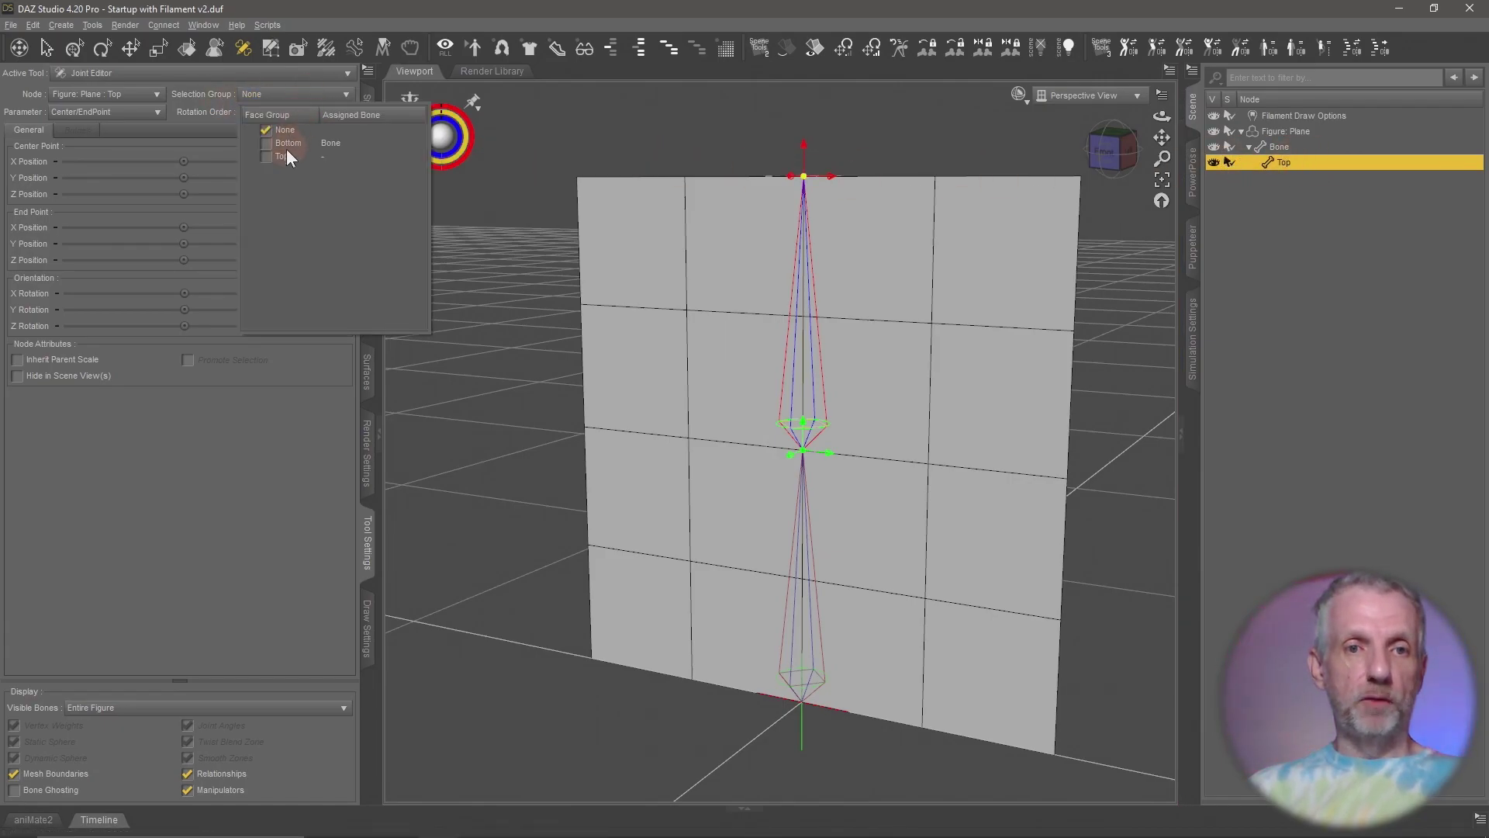
click(267, 157)
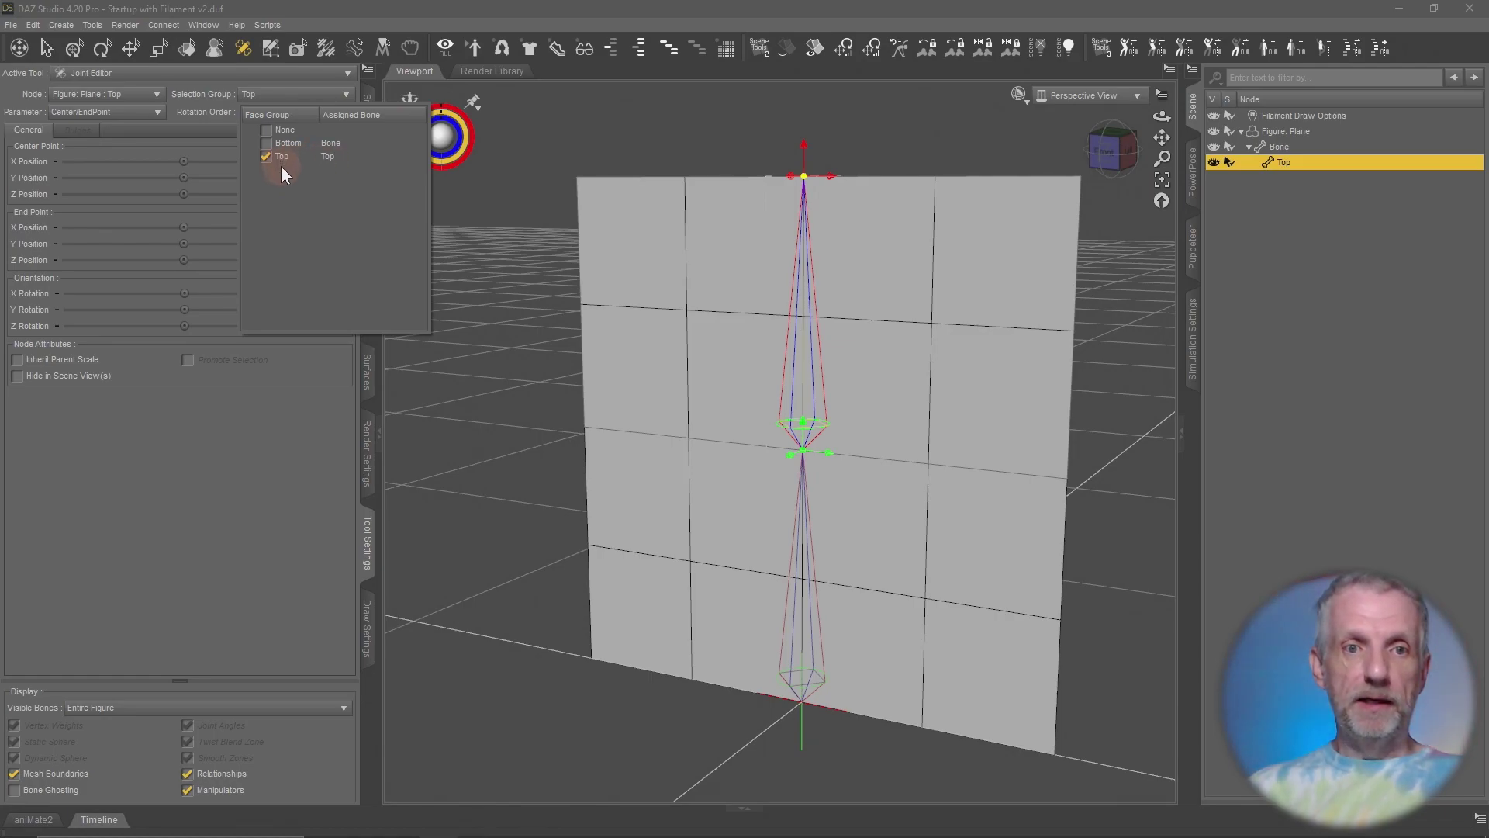
Step: Rename the base bone, setting both its node name and node label to Bottom
click(1289, 146)
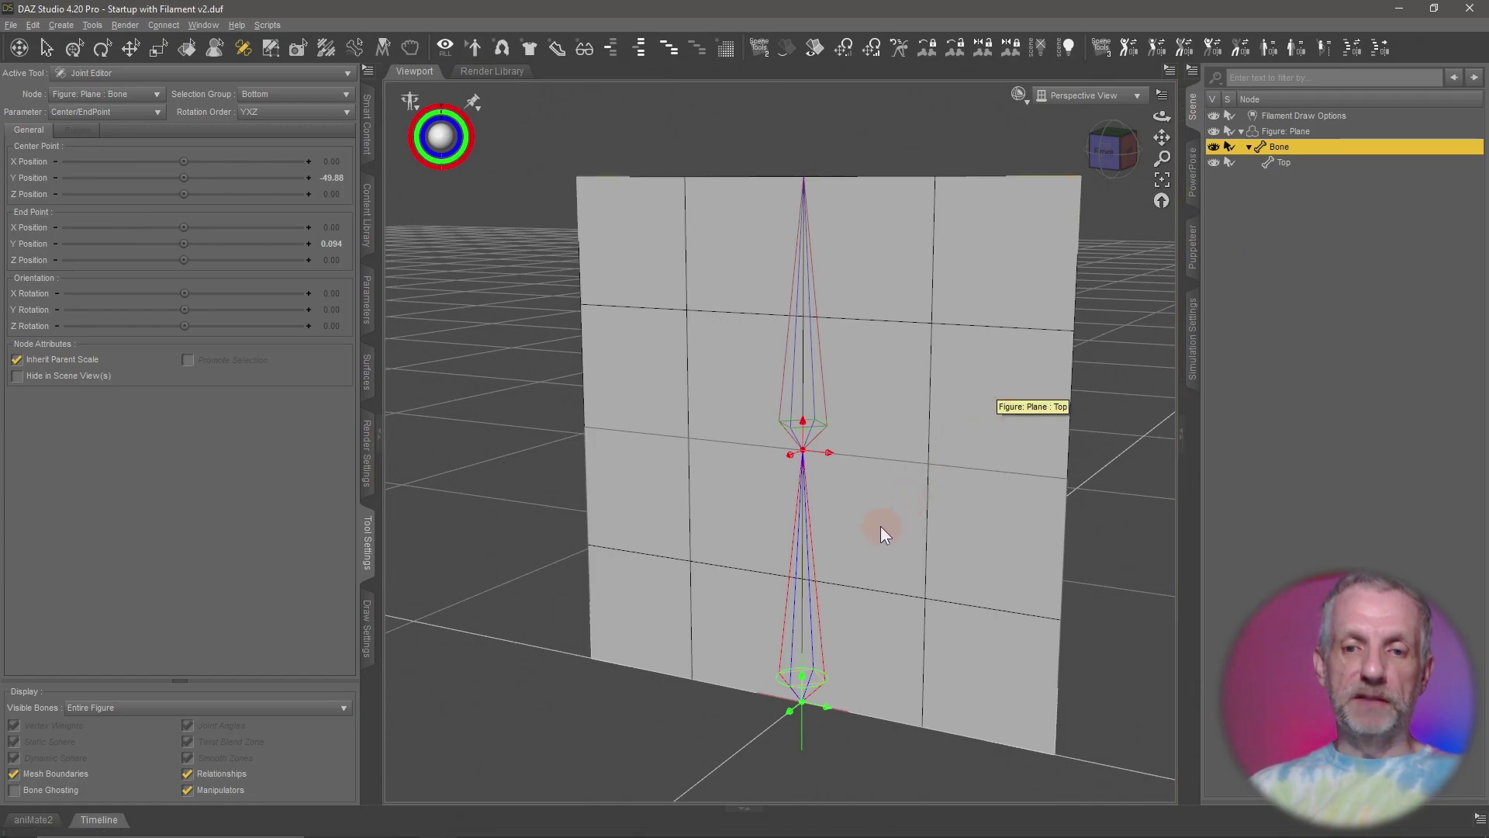
right_click(795, 605)
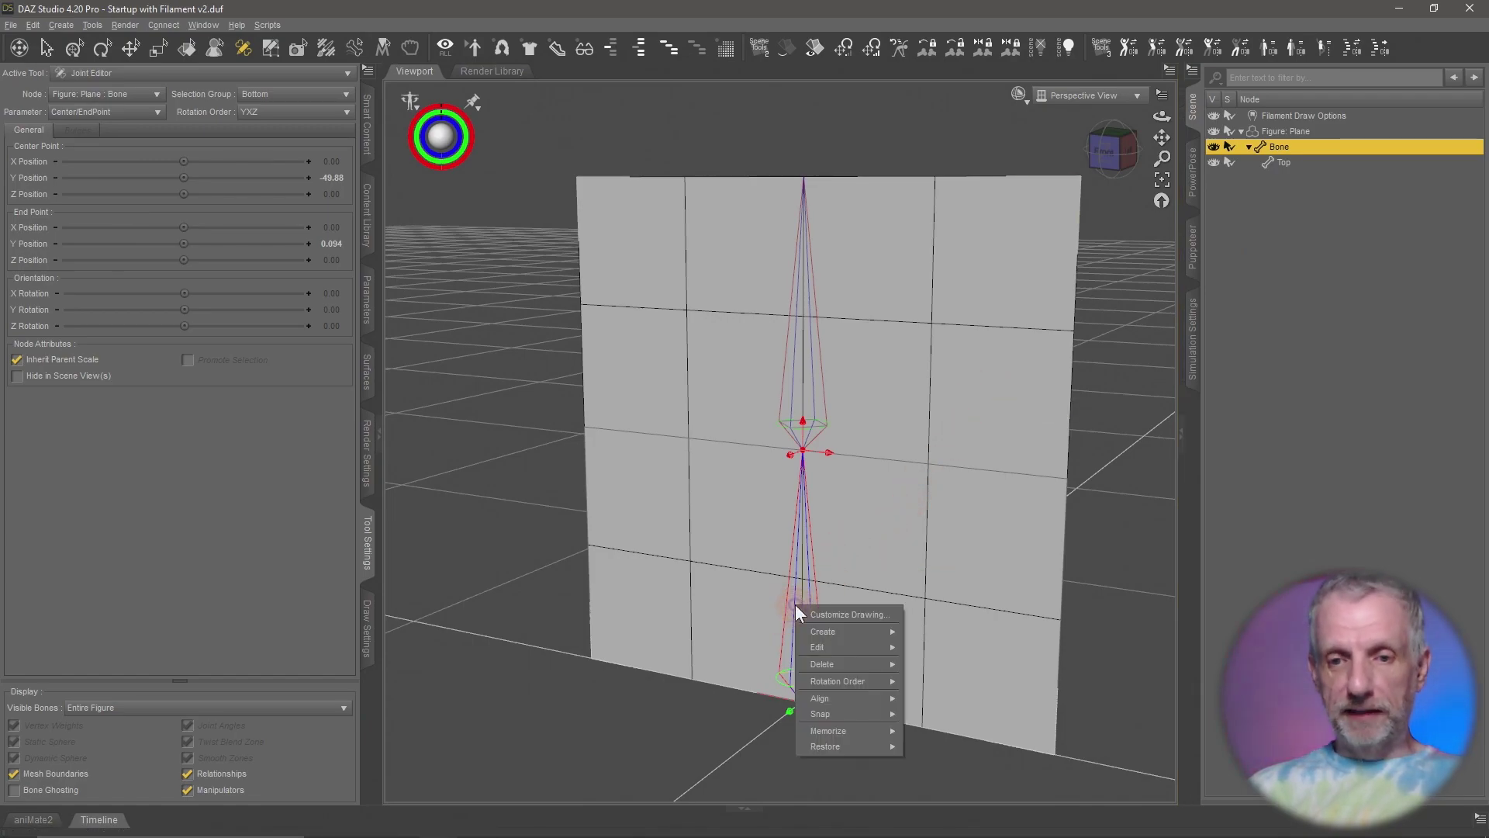
mouse_move(800, 632)
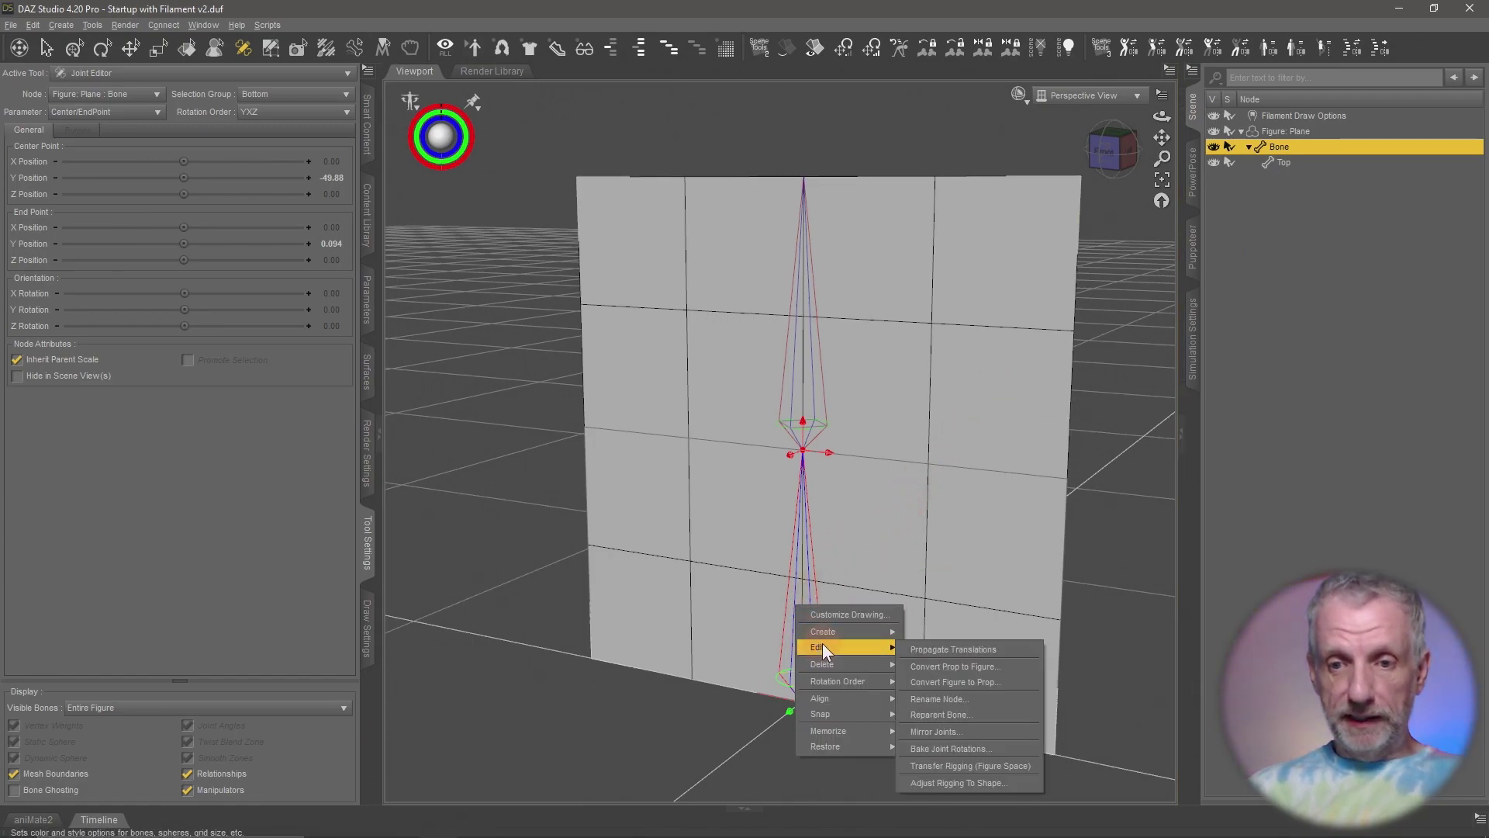
click(984, 698)
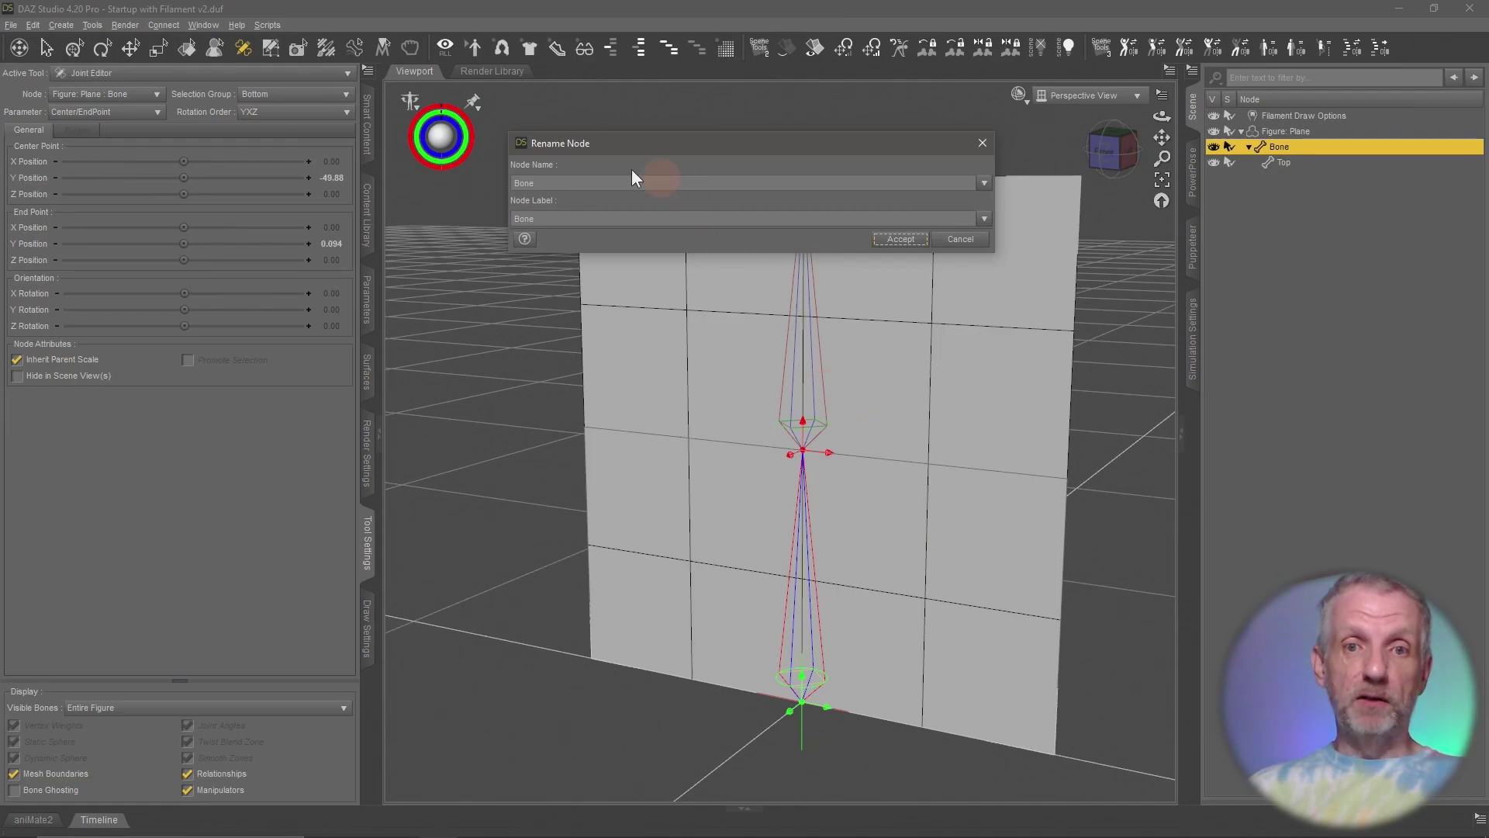
double_click(569, 186)
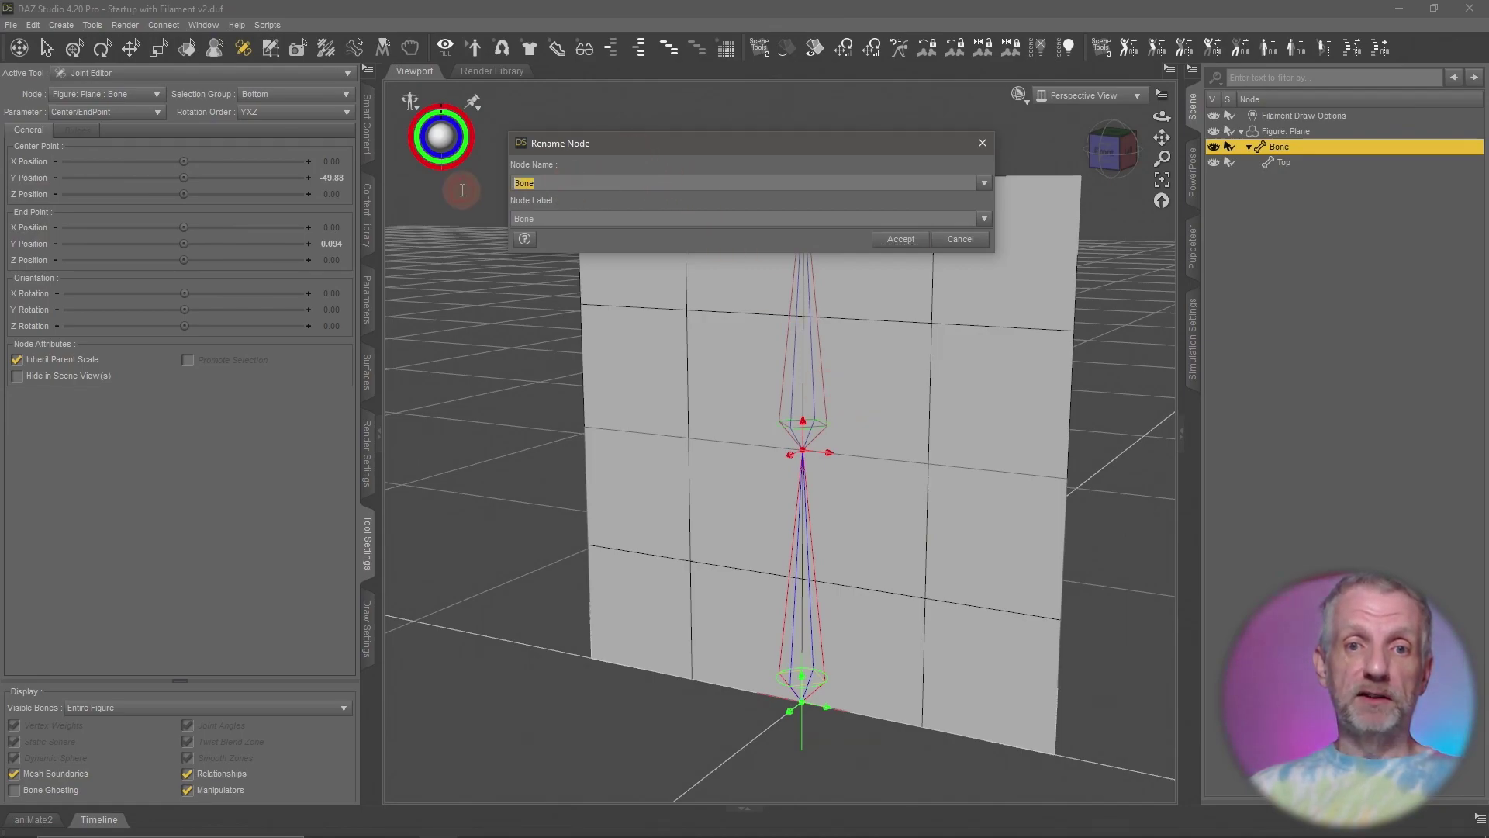
text(BOttom)
key(BackSpace)
key(BackSpace)
key(BackSpace)
key(BackSpace)
key(BackSpace)
text(ottom)
key(Tab)
text(Bottom)
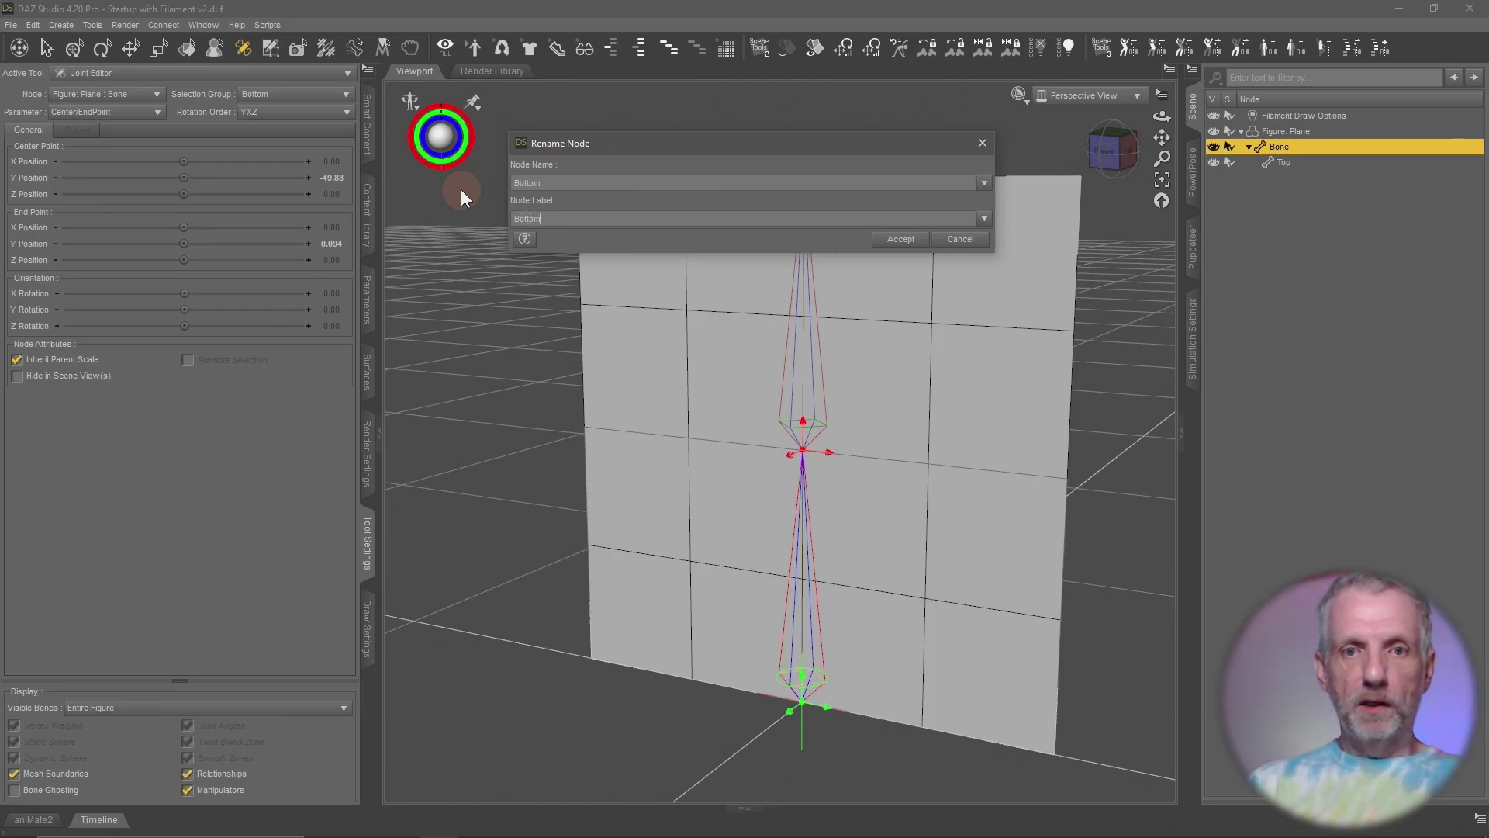
click(899, 240)
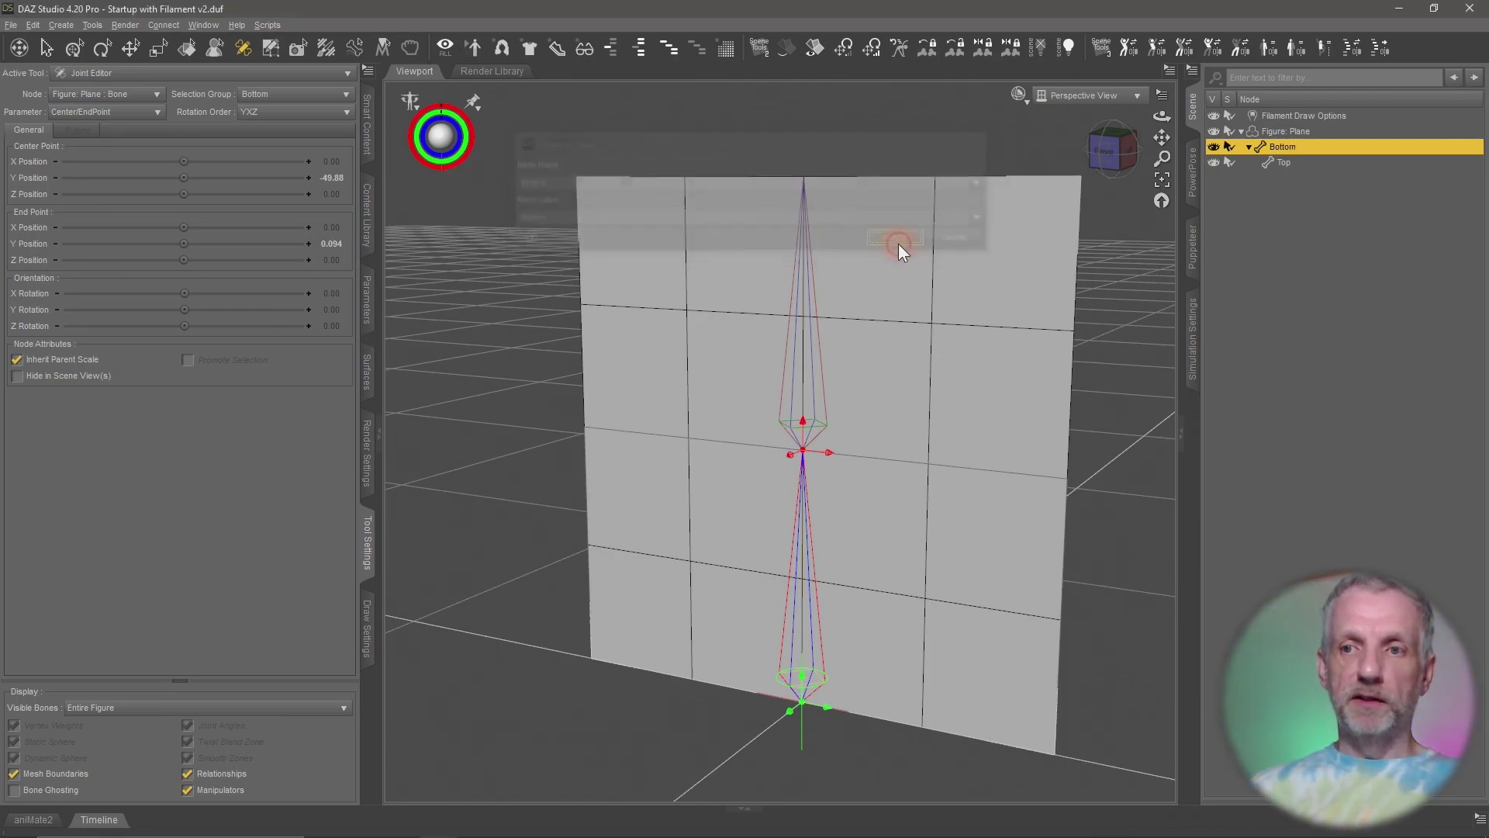
Step: Check which face groups are assigned to the Top and Bottom bones as selection groups
click(1298, 164)
click(1287, 147)
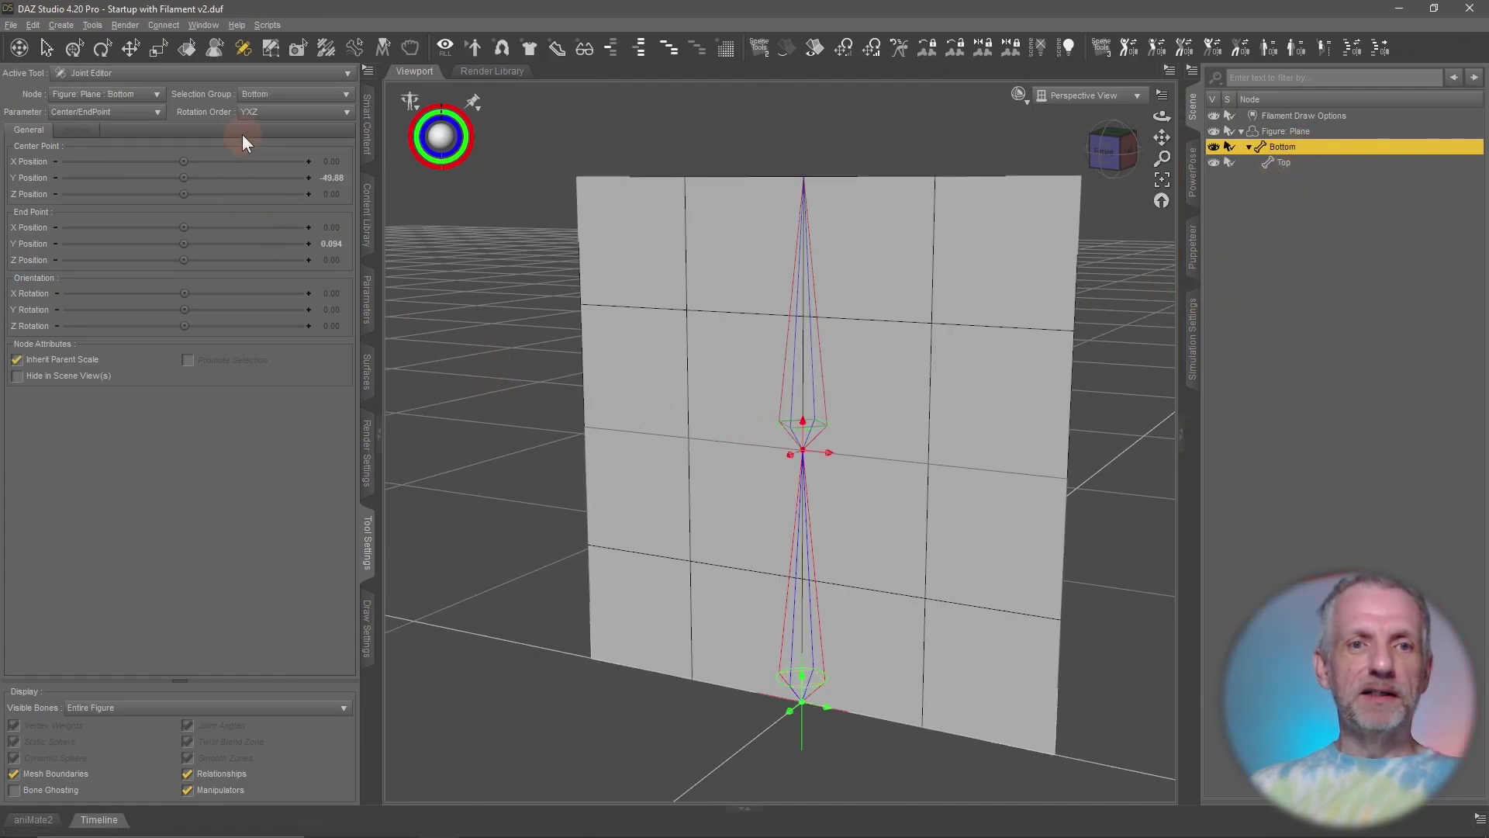
click(307, 94)
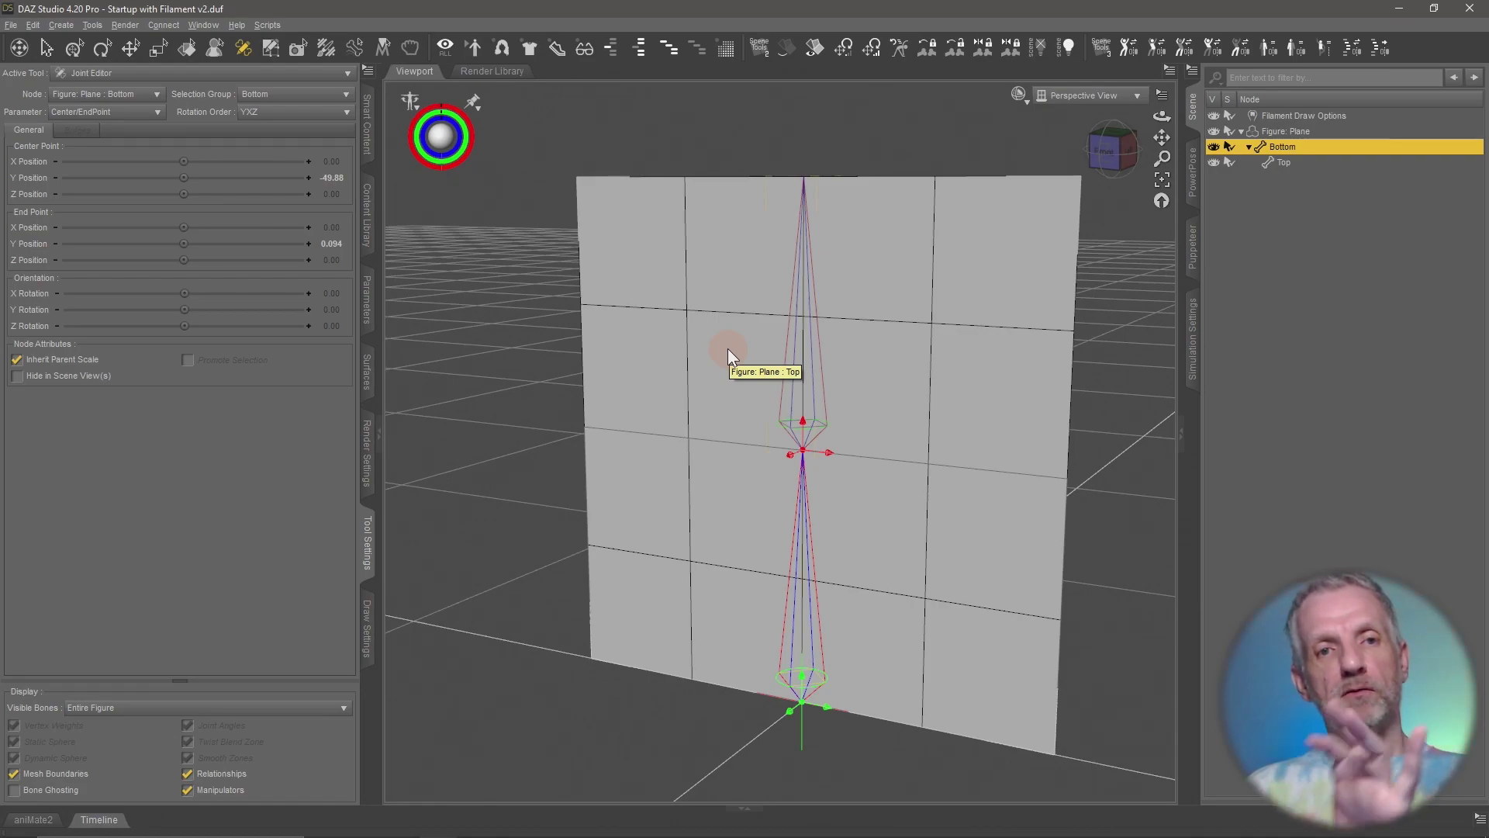
Step: Fill the figure's weight maps by bone selection groups with the Node Weight Map Brush
click(326, 64)
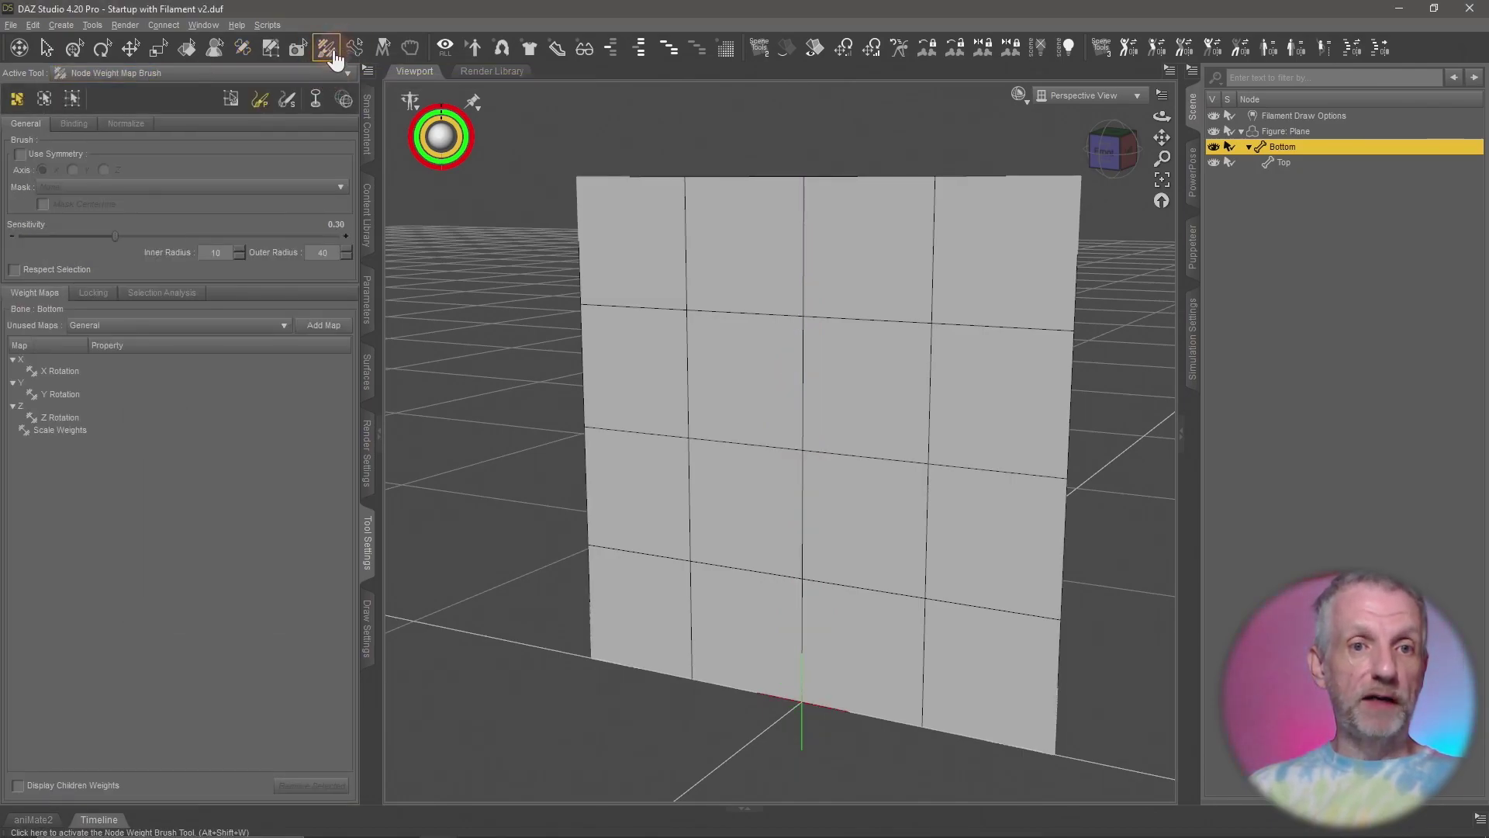
click(97, 25)
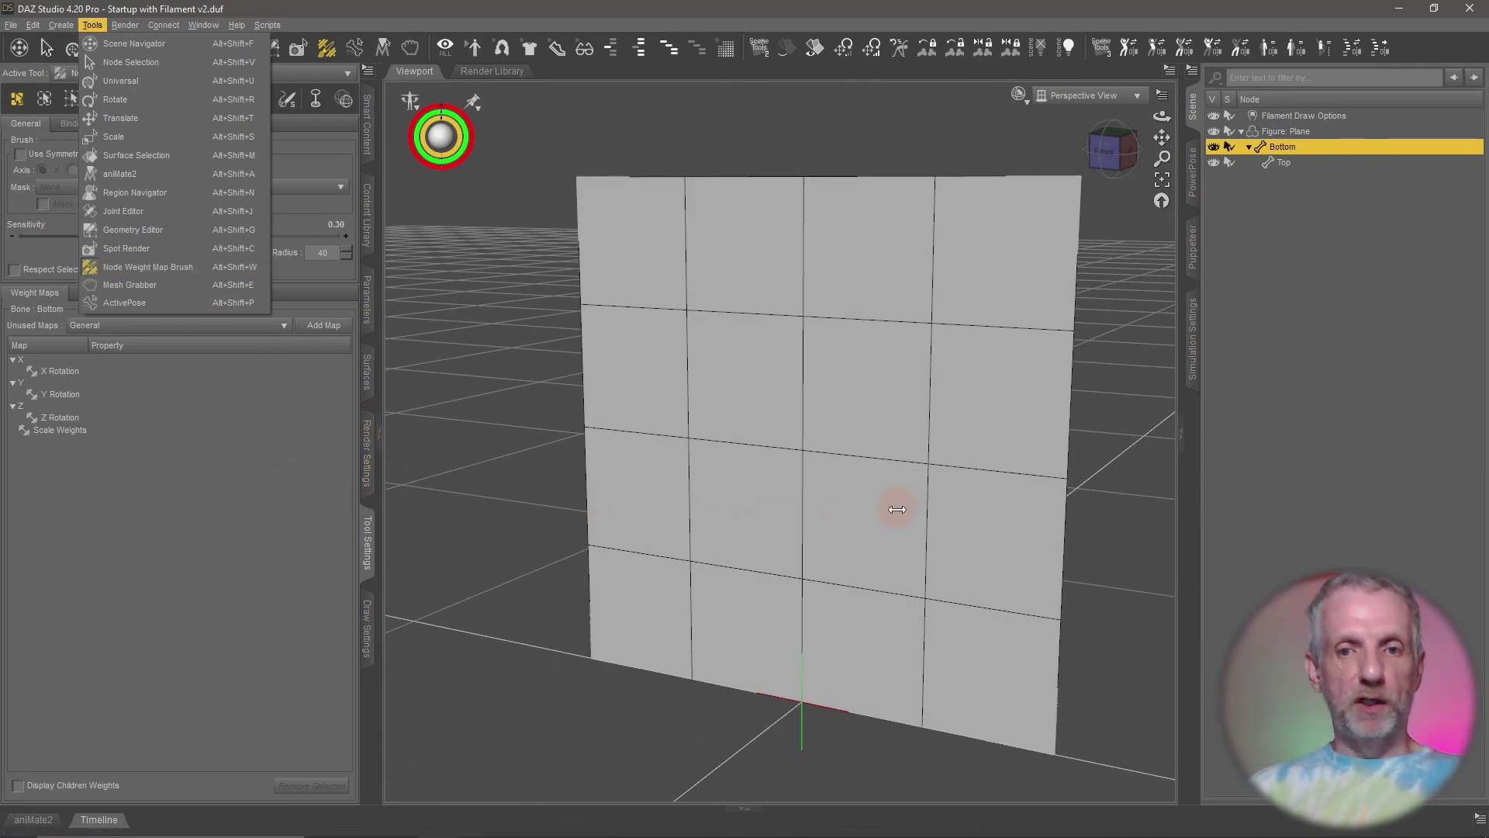
key(Escape)
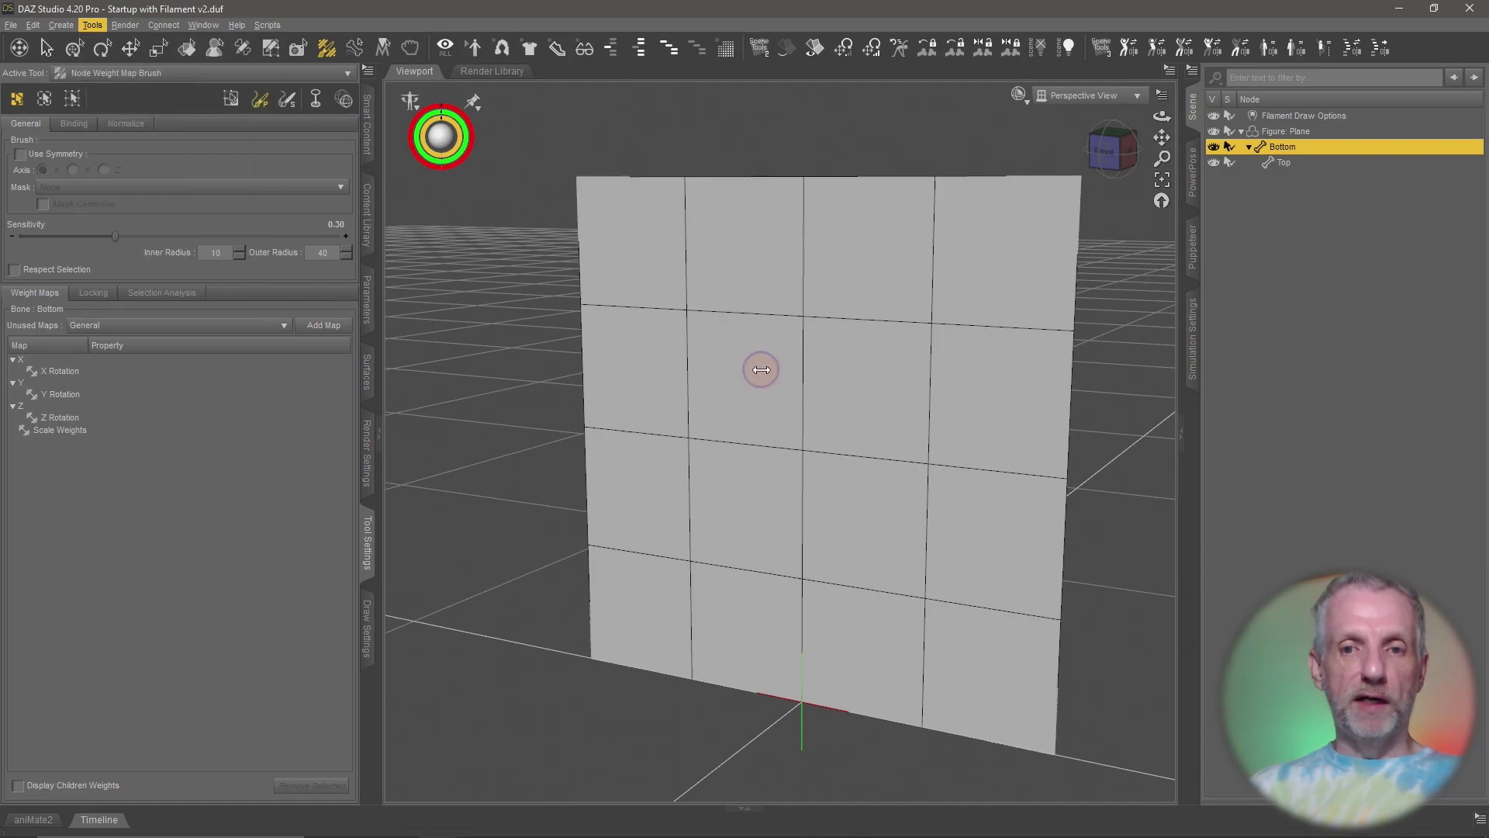
right_click(761, 370)
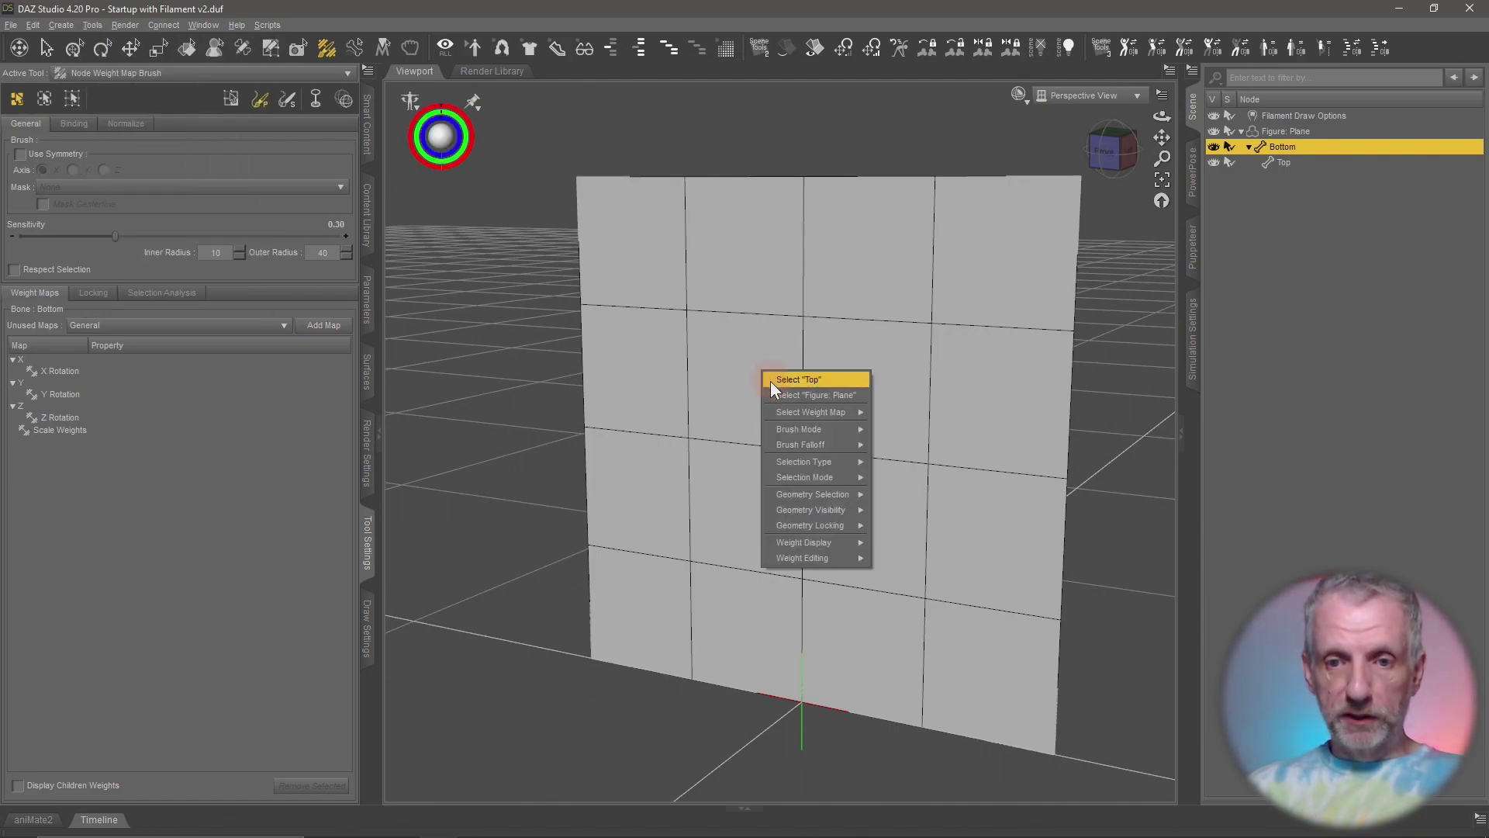
mouse_move(825, 555)
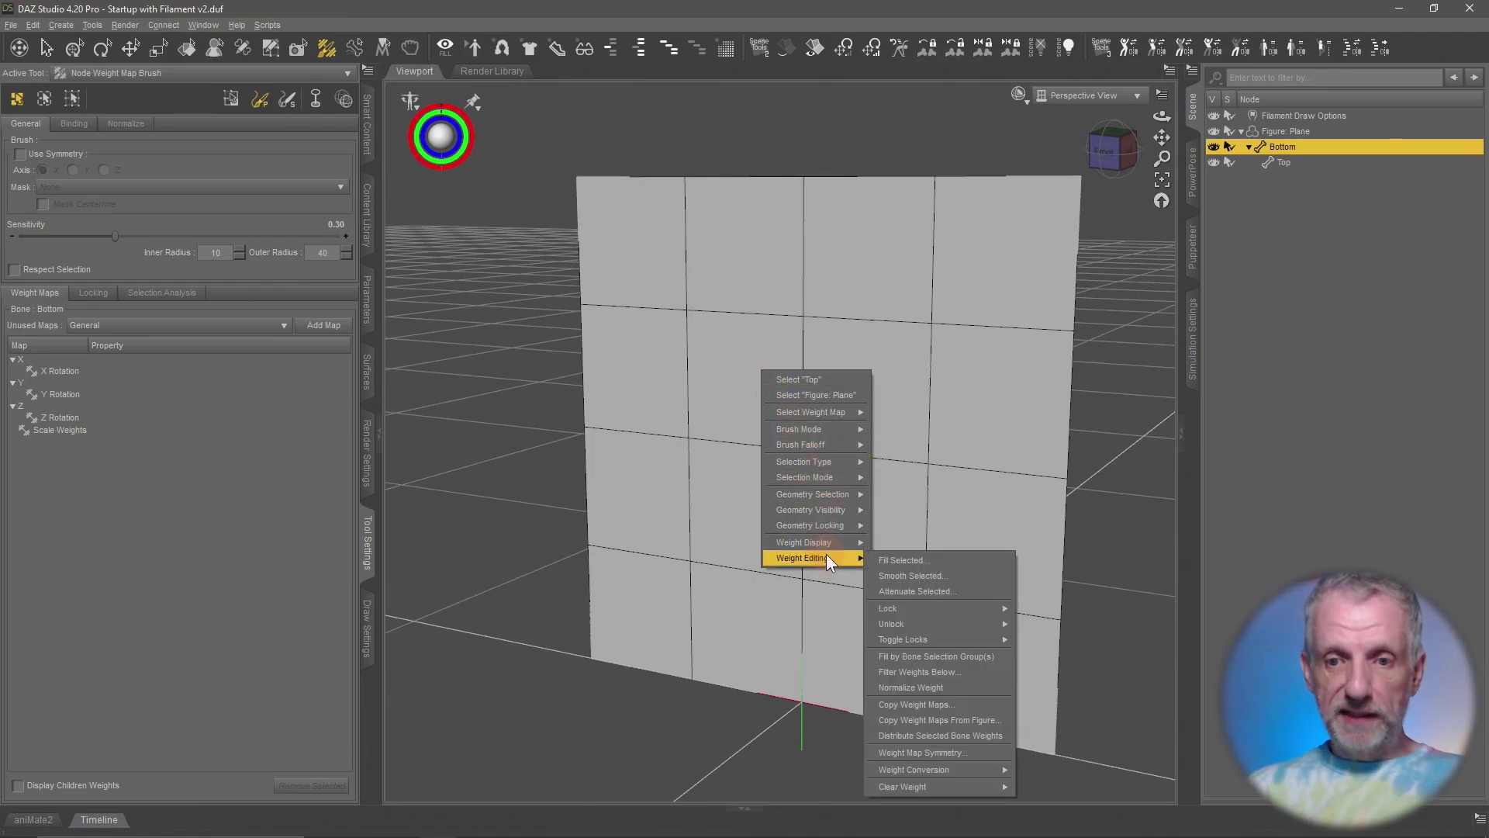
click(999, 656)
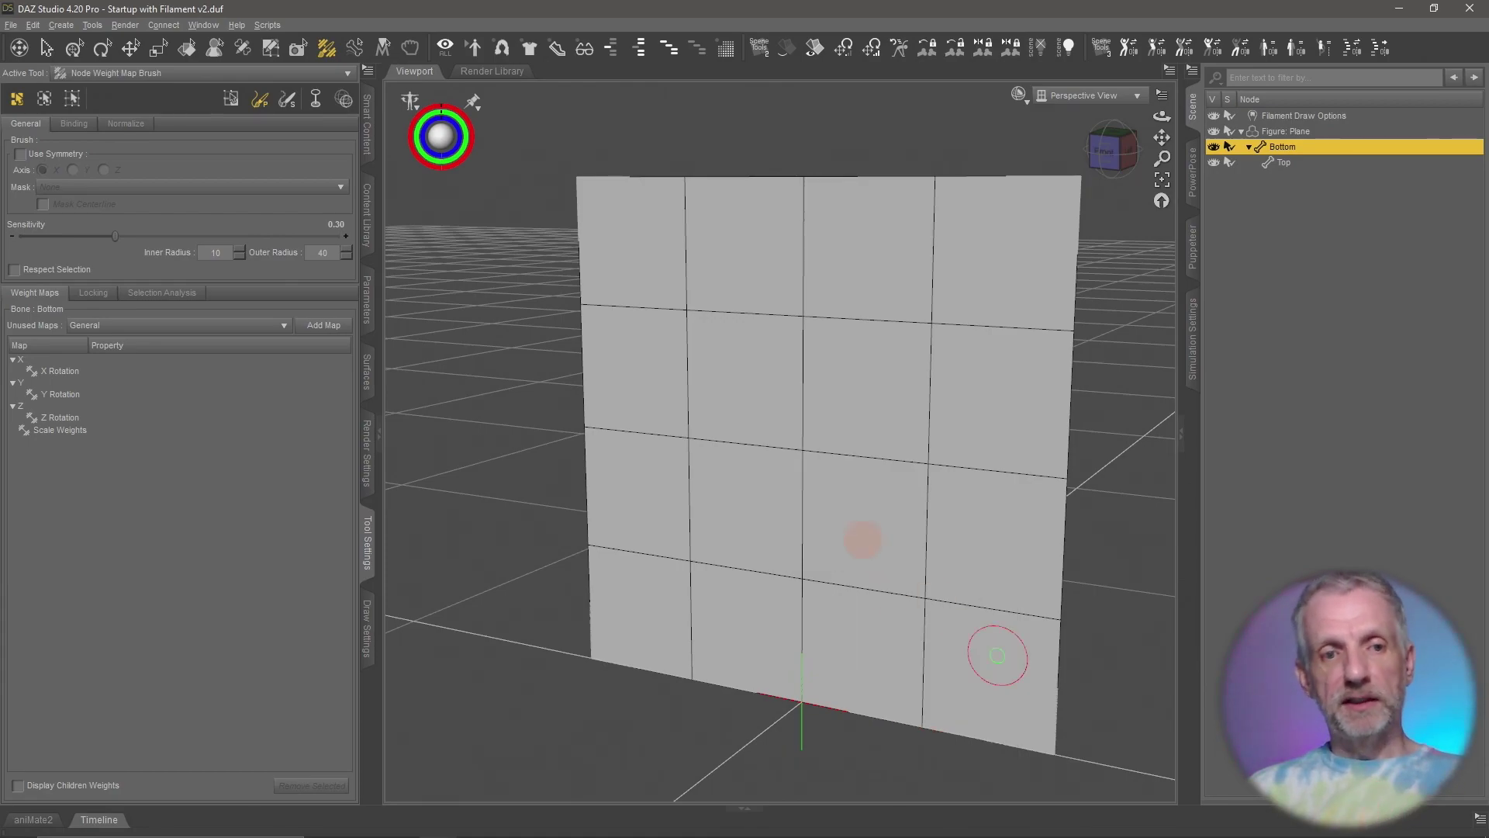
Step: Examine the Top bone's X, Y and Z Rotation weight maps on the plane
click(1285, 165)
click(68, 369)
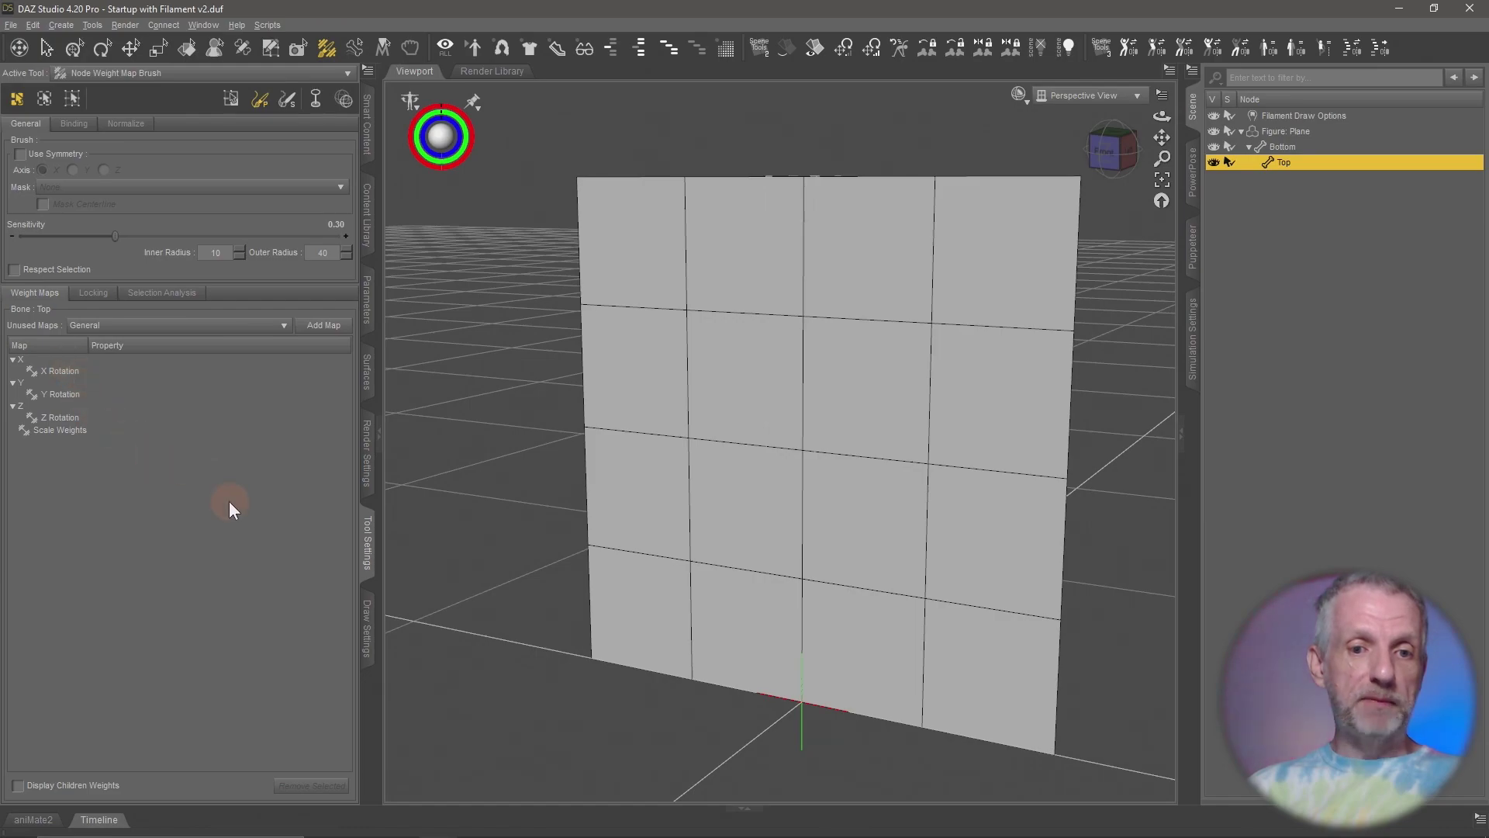
click(76, 371)
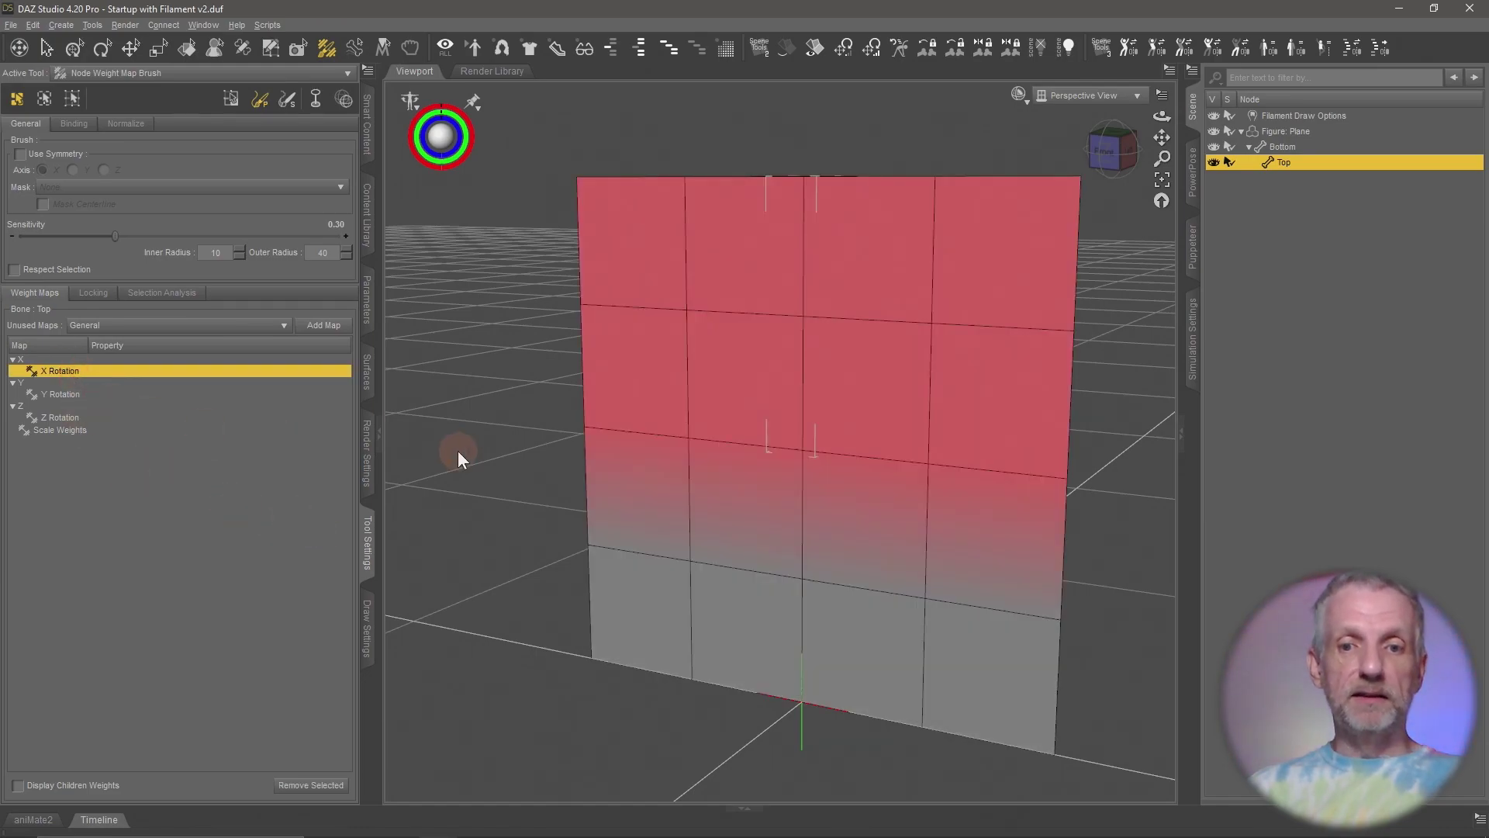
alt+drag(660, 439, 515, 449)
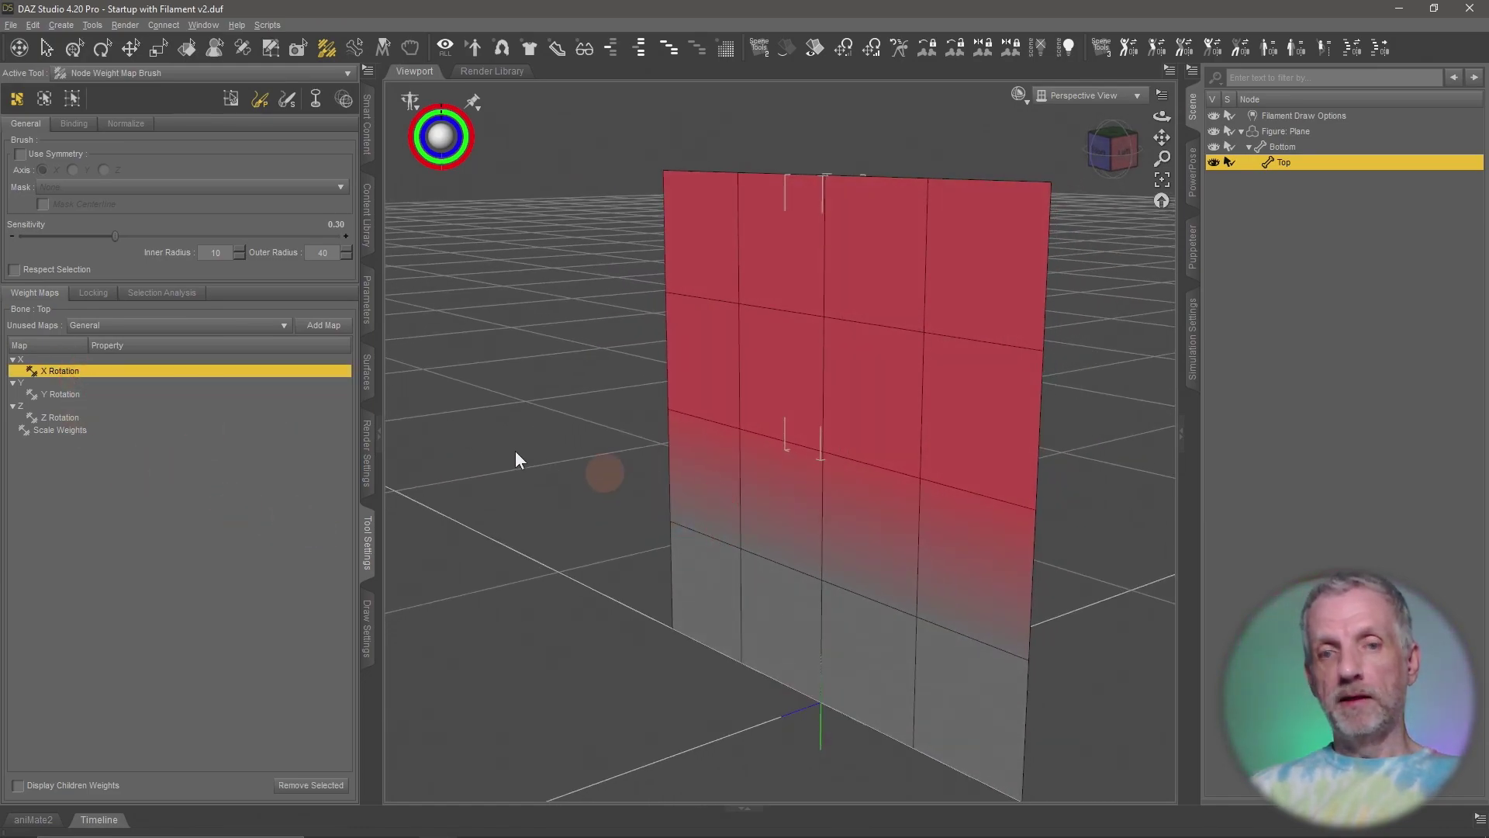
click(112, 396)
click(111, 417)
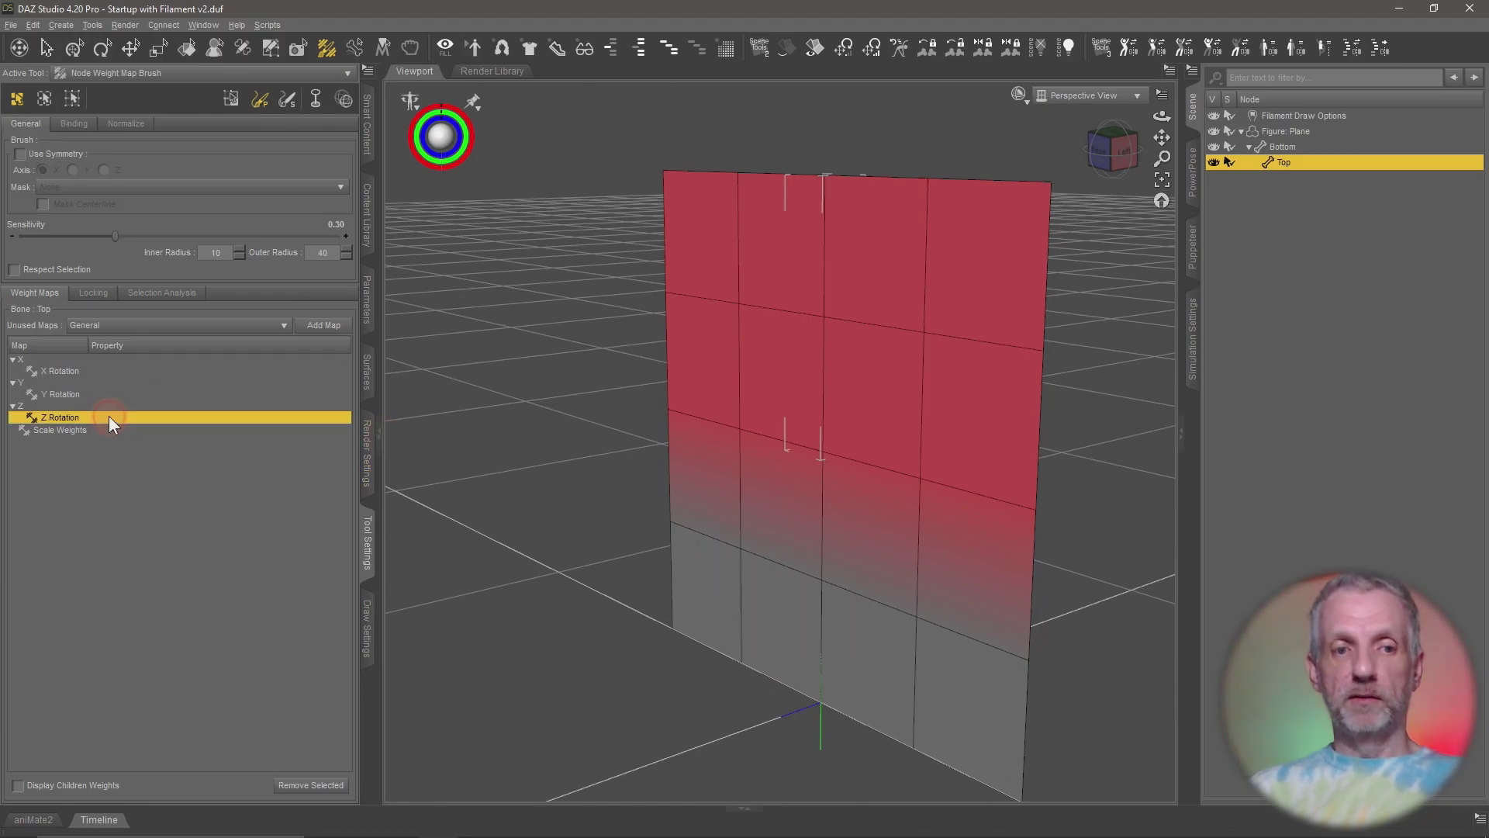
alt+drag(517, 518, 587, 522)
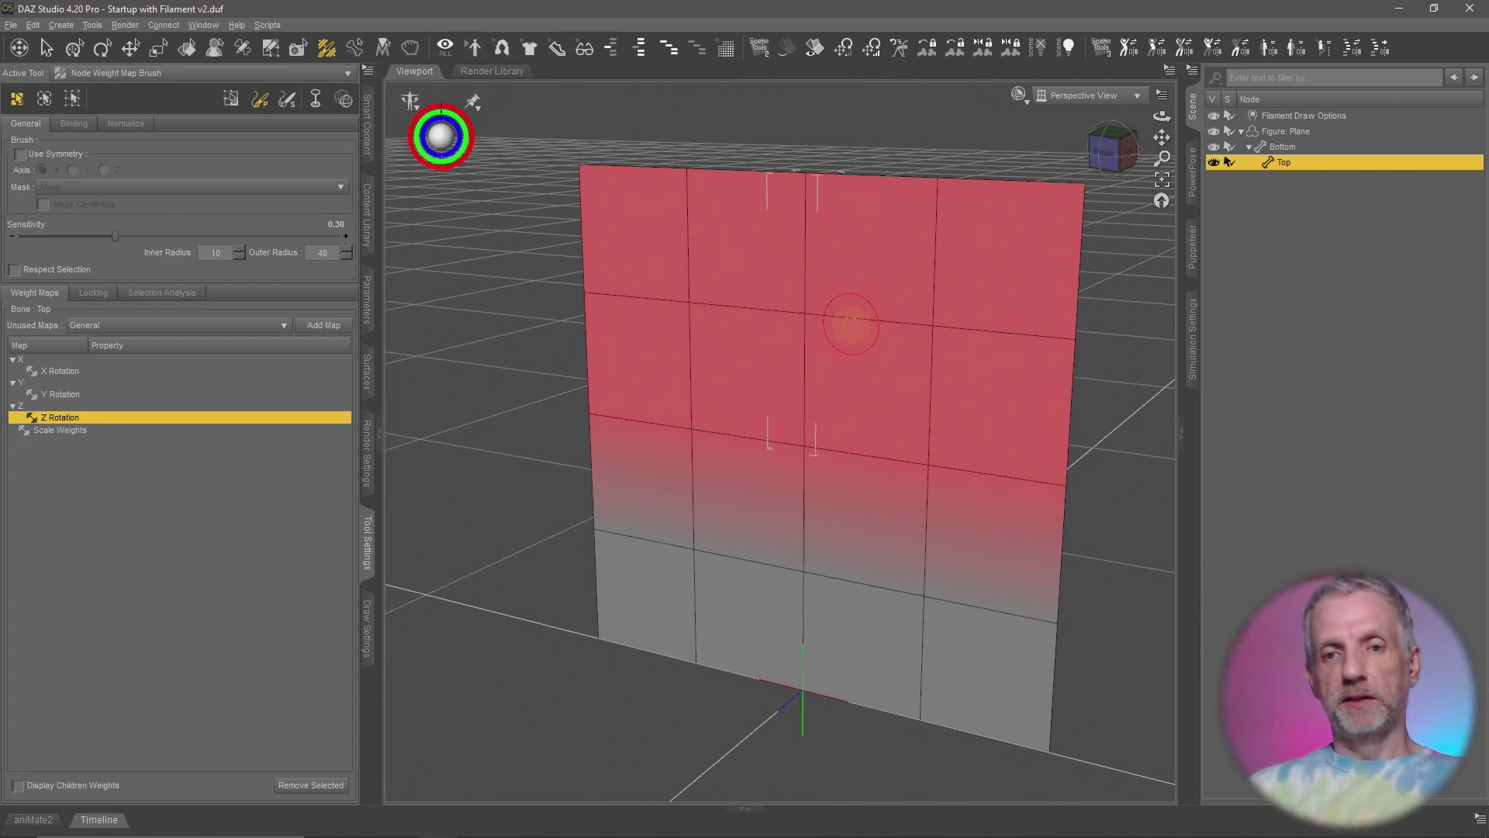
alt+drag(841, 417, 840, 416)
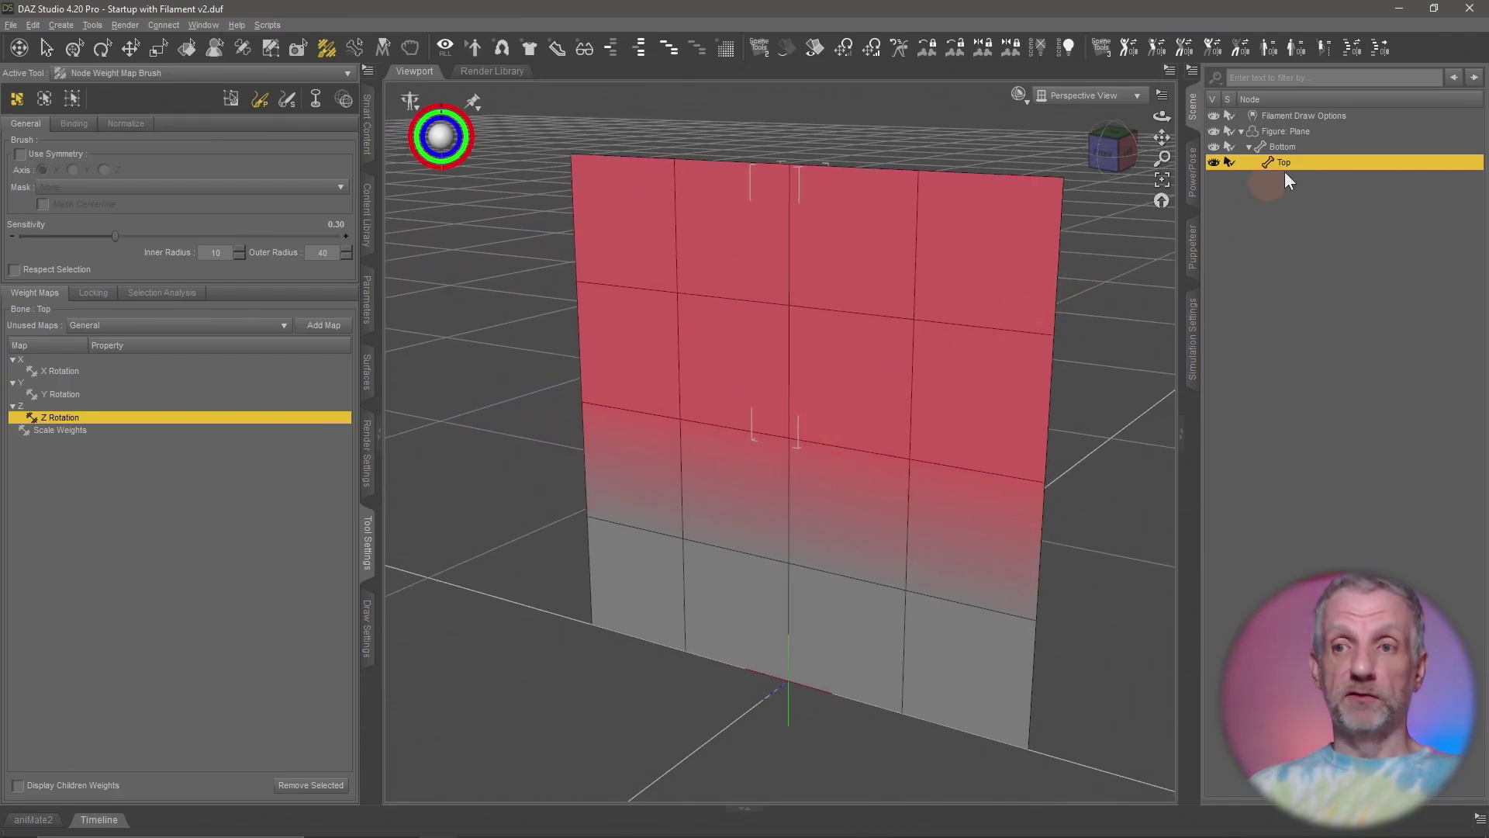
Step: Compare the Z Rotation weight map of the Bottom bone with that of the Top bone
click(1290, 146)
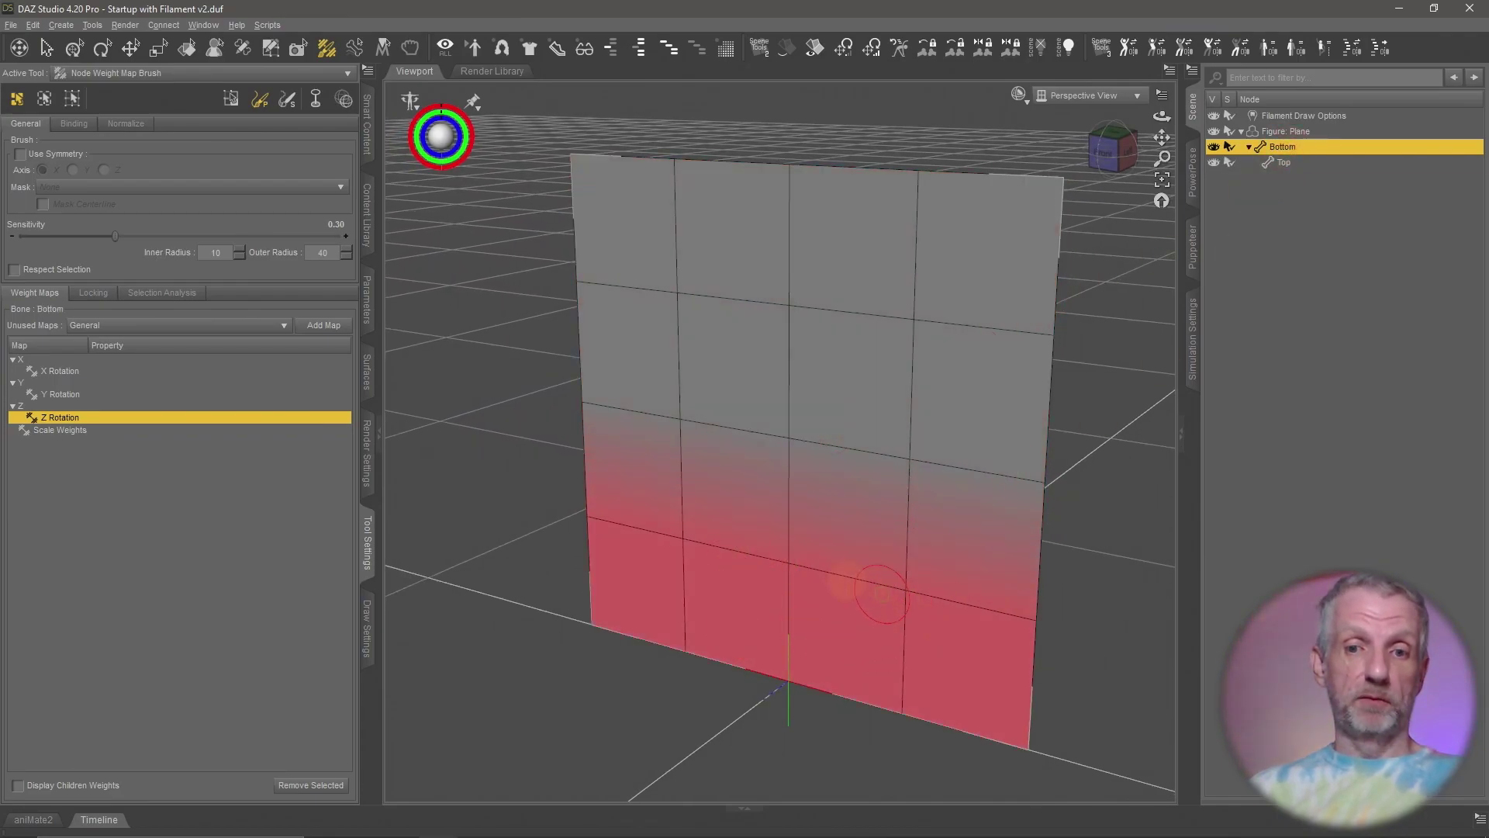
alt+drag(819, 497, 820, 497)
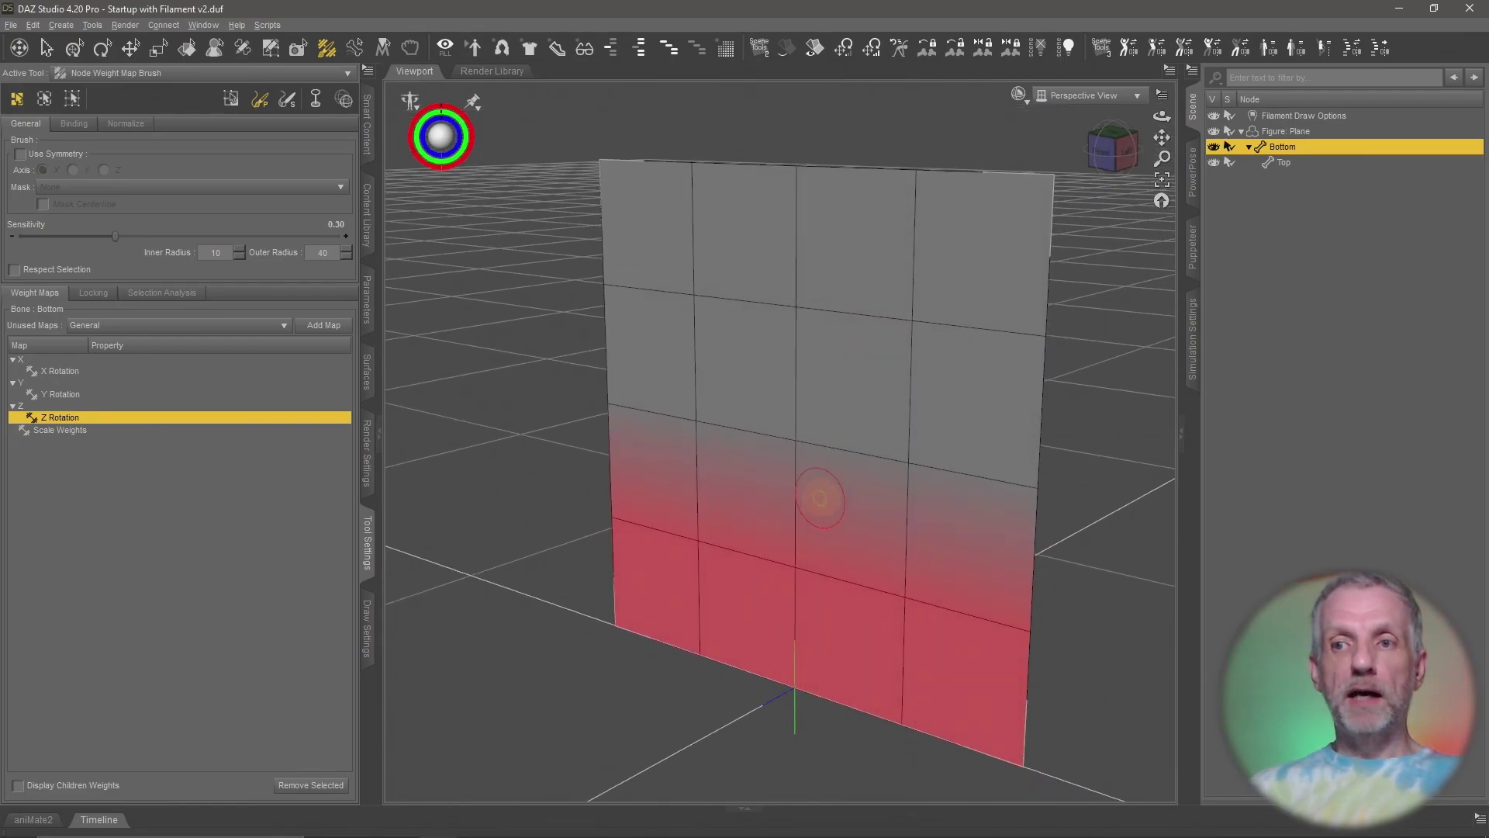
click(1288, 160)
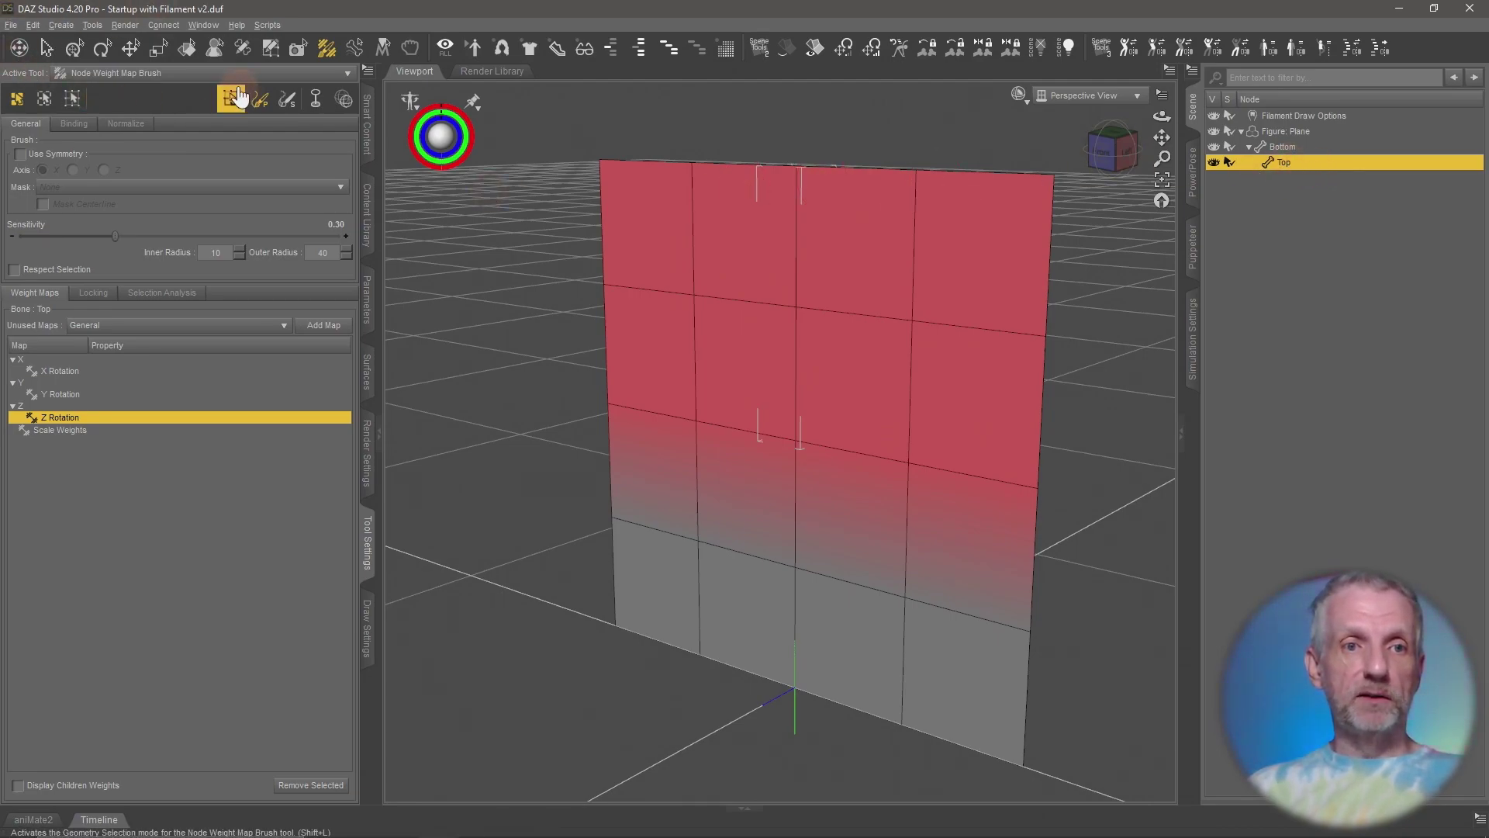
Step: Bend the plane by rotating the Top bone about -84 degrees on X with the Universal tool
click(73, 49)
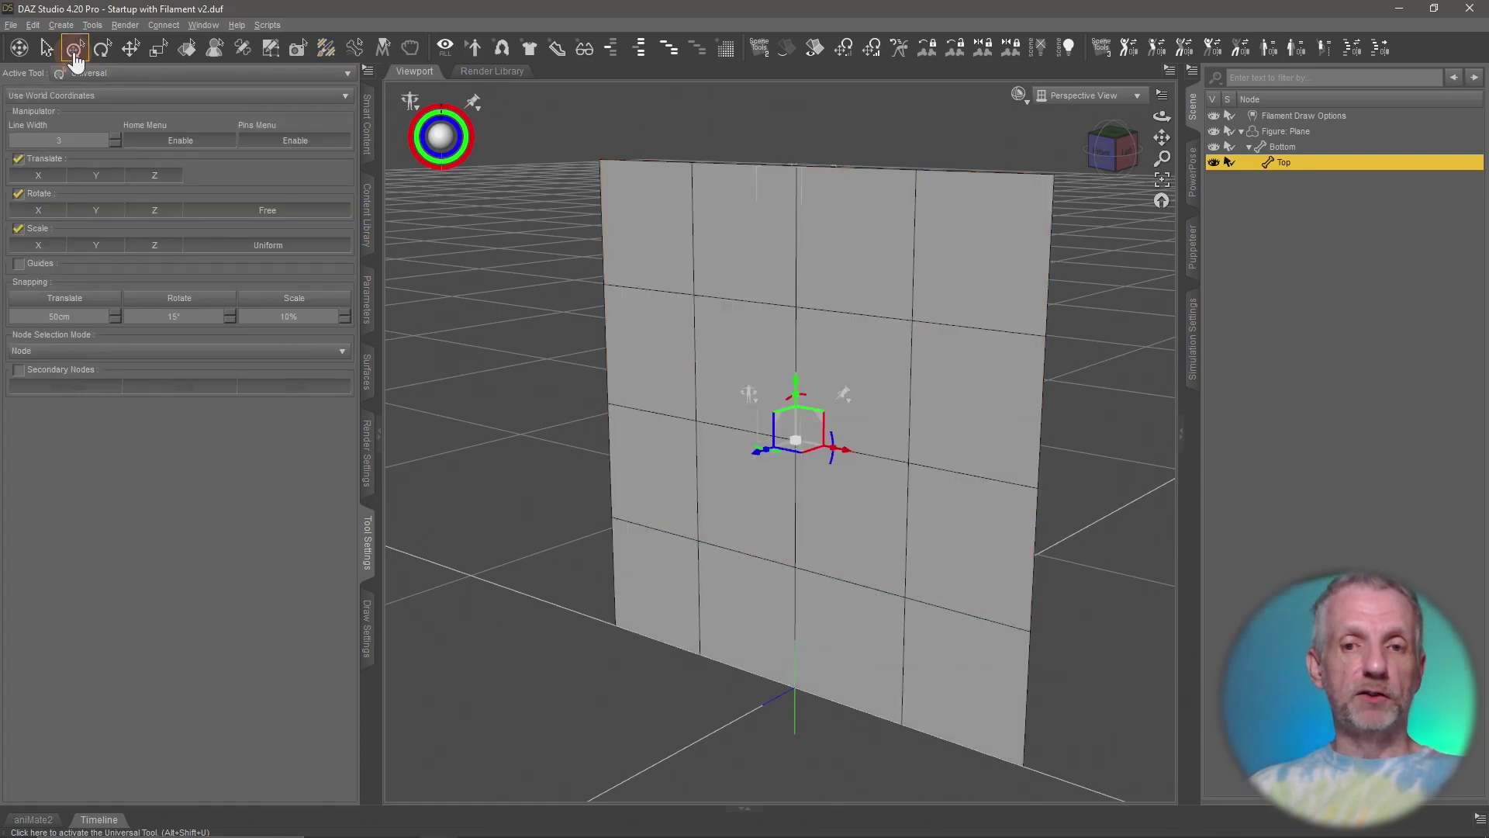
alt+drag(632, 410, 629, 408)
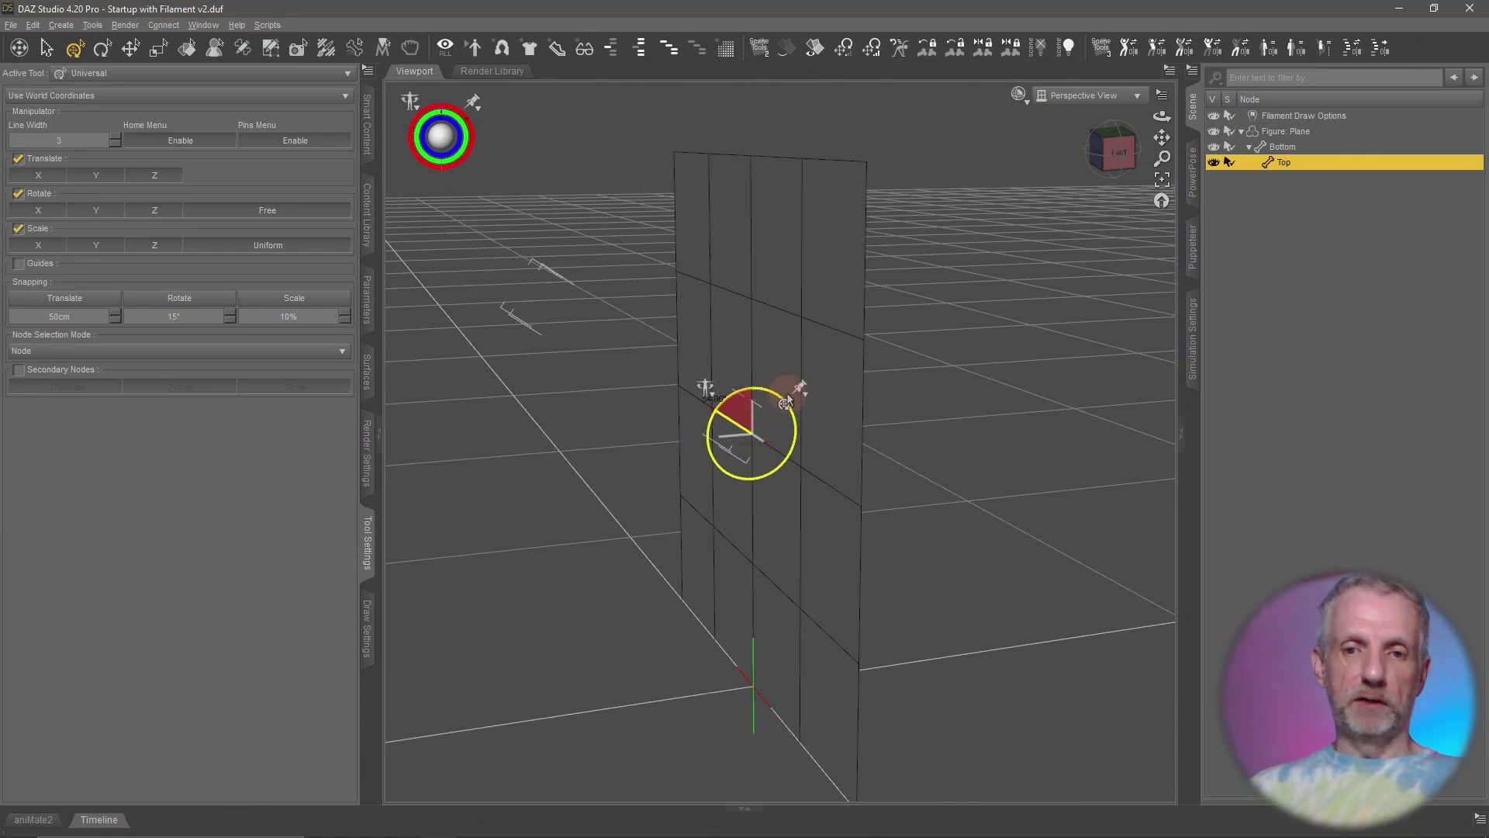
drag(760, 399, 816, 398)
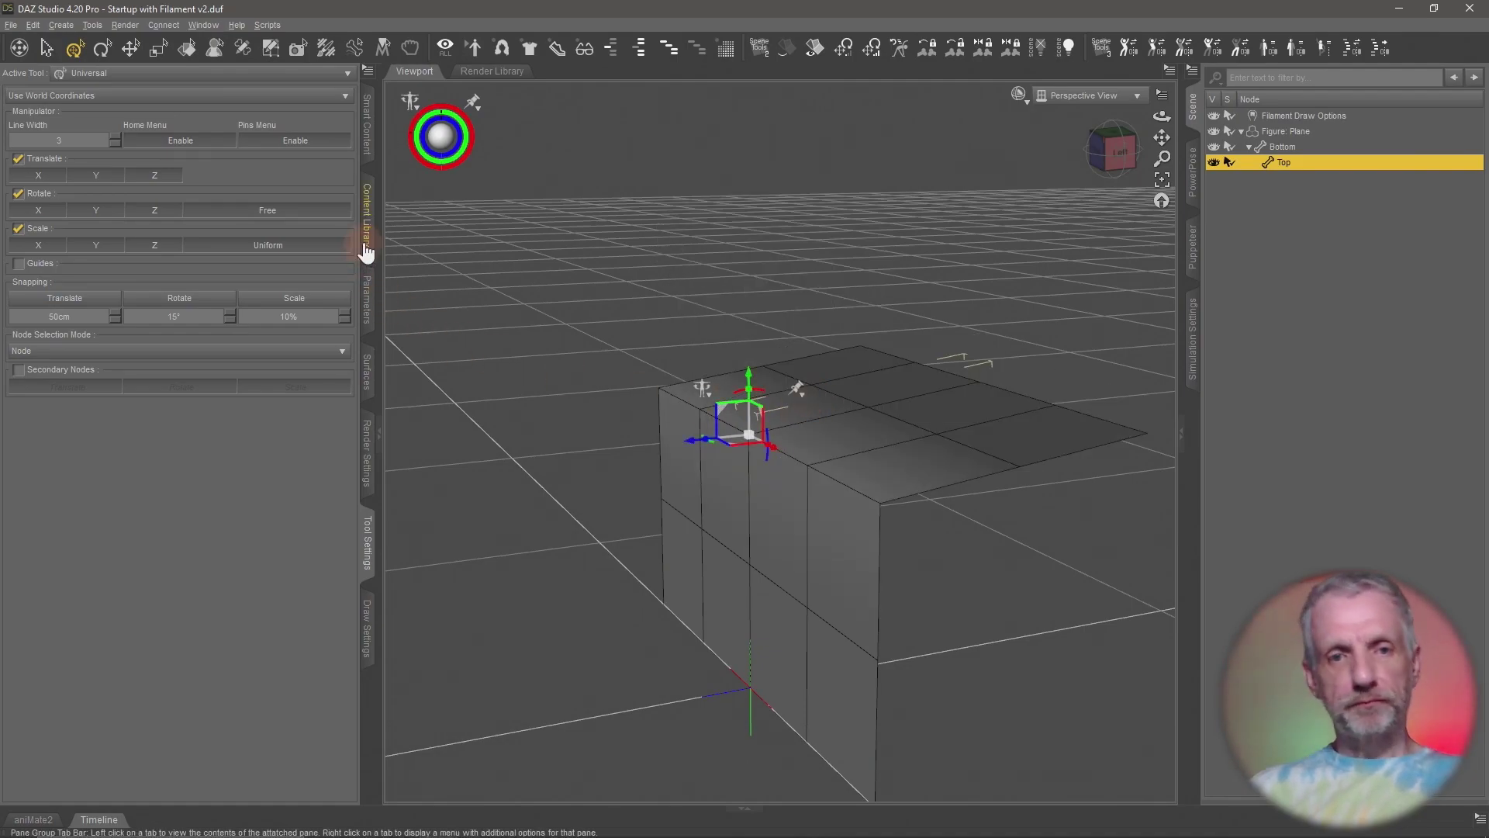
Step: Reset the Top bone's X Rotate parameter to straighten the plane
click(368, 298)
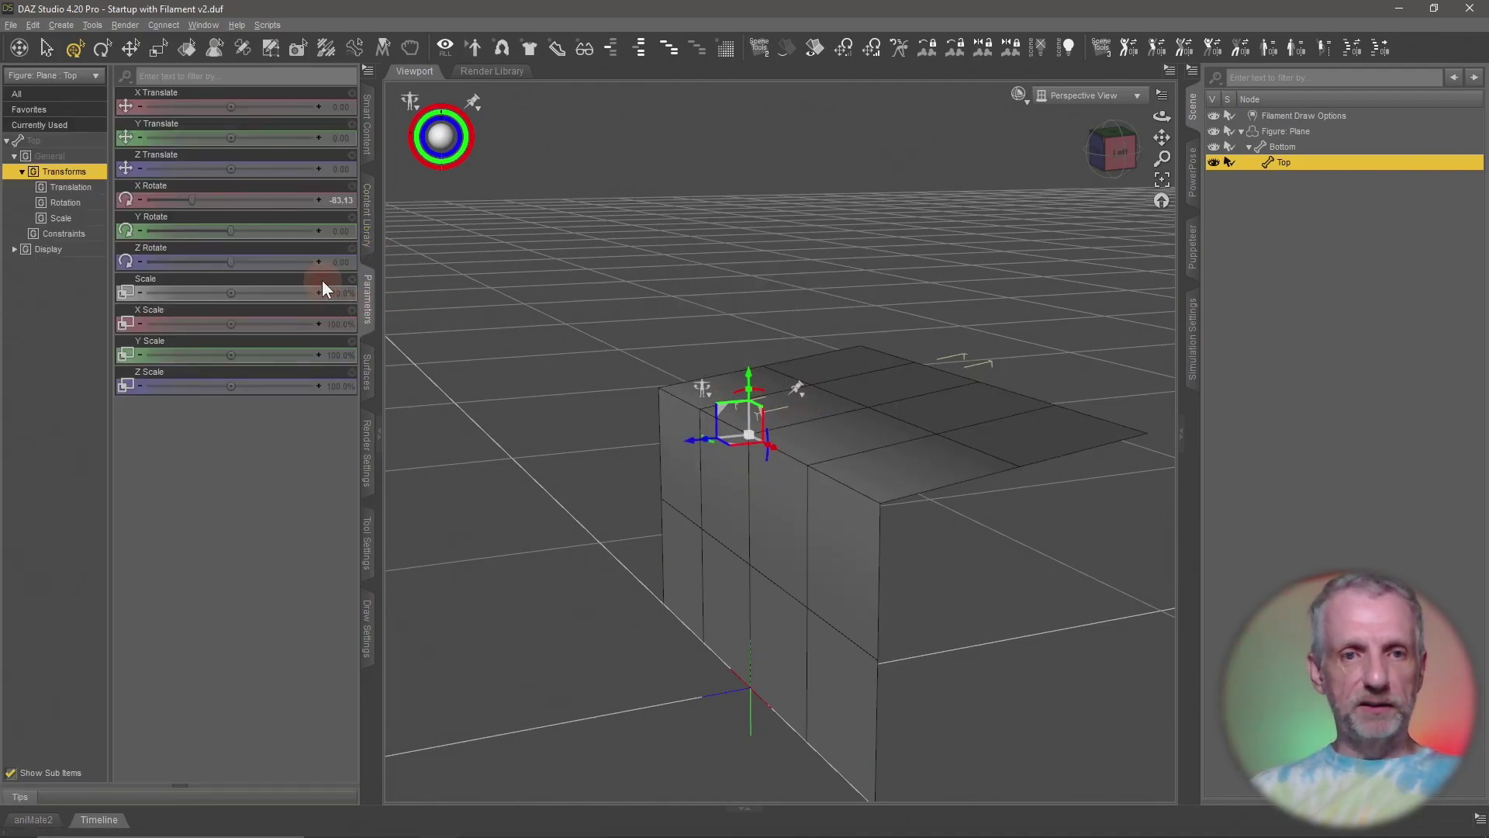
click(268, 203)
drag(805, 420, 797, 425)
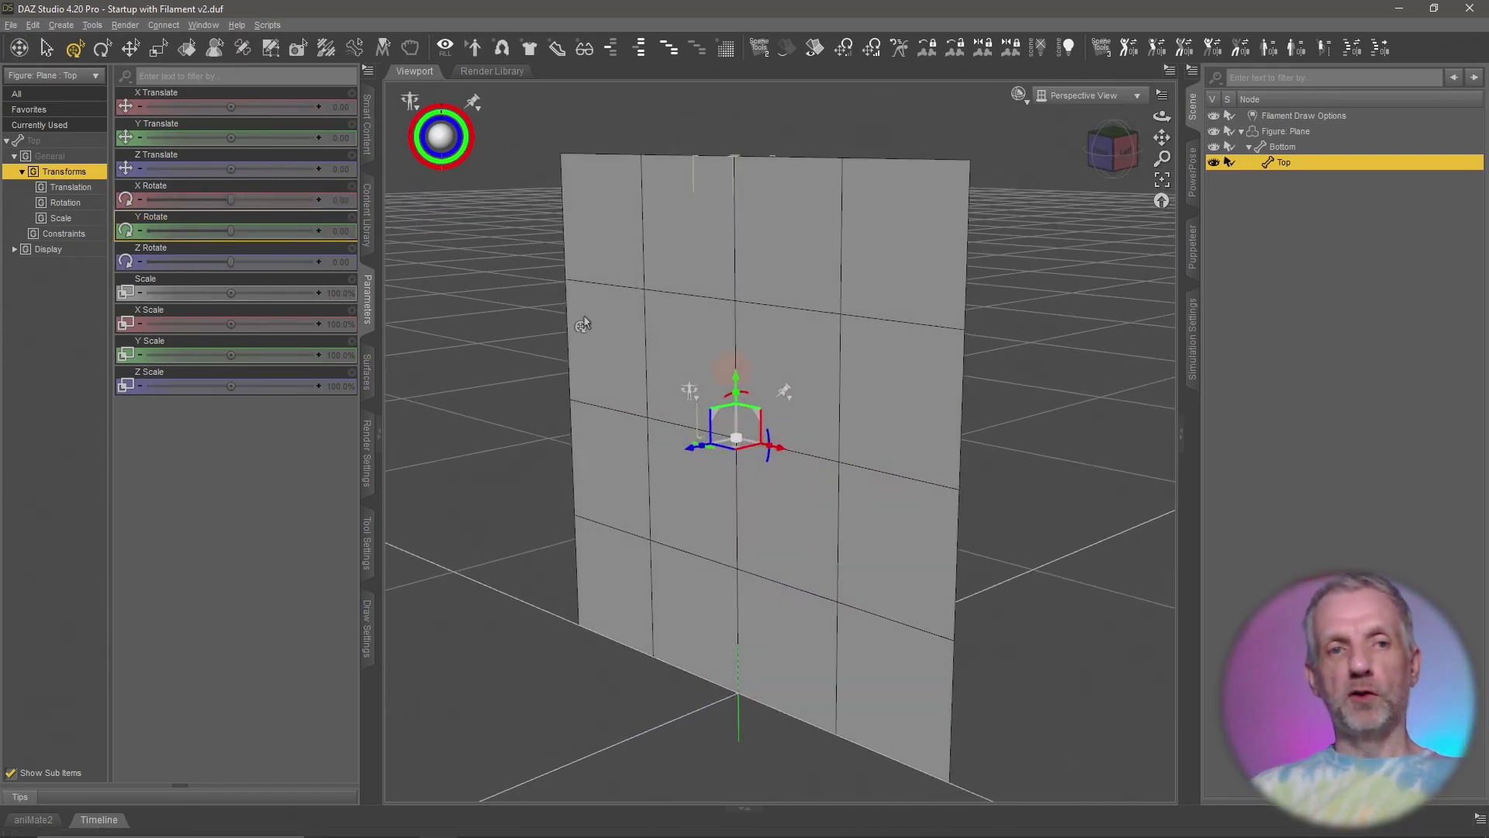
Step: Save the scene to the Desktop as Test Plane with file compression turned off
click(12, 25)
mouse_move(77, 128)
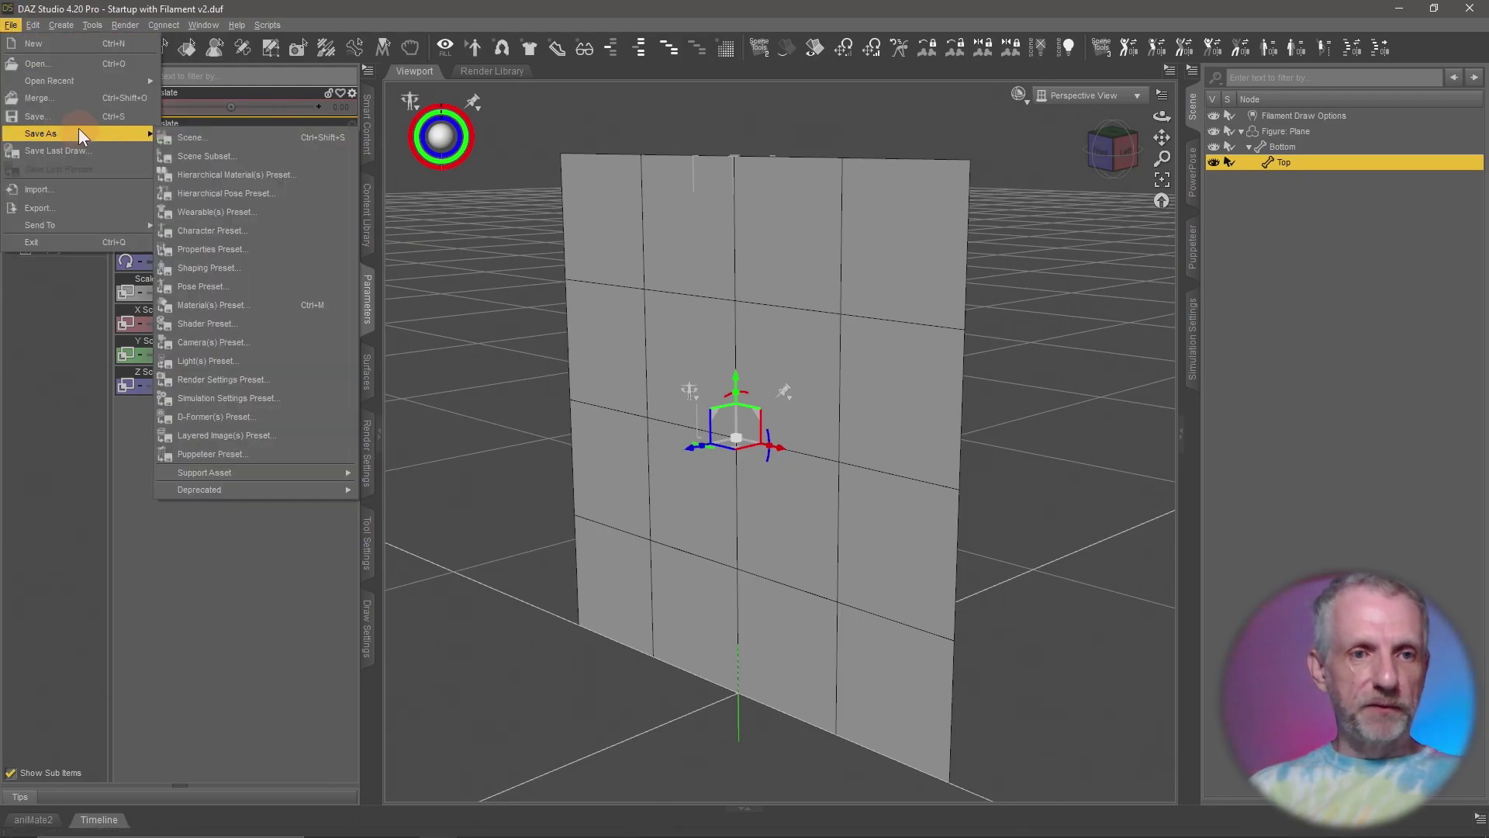
click(182, 134)
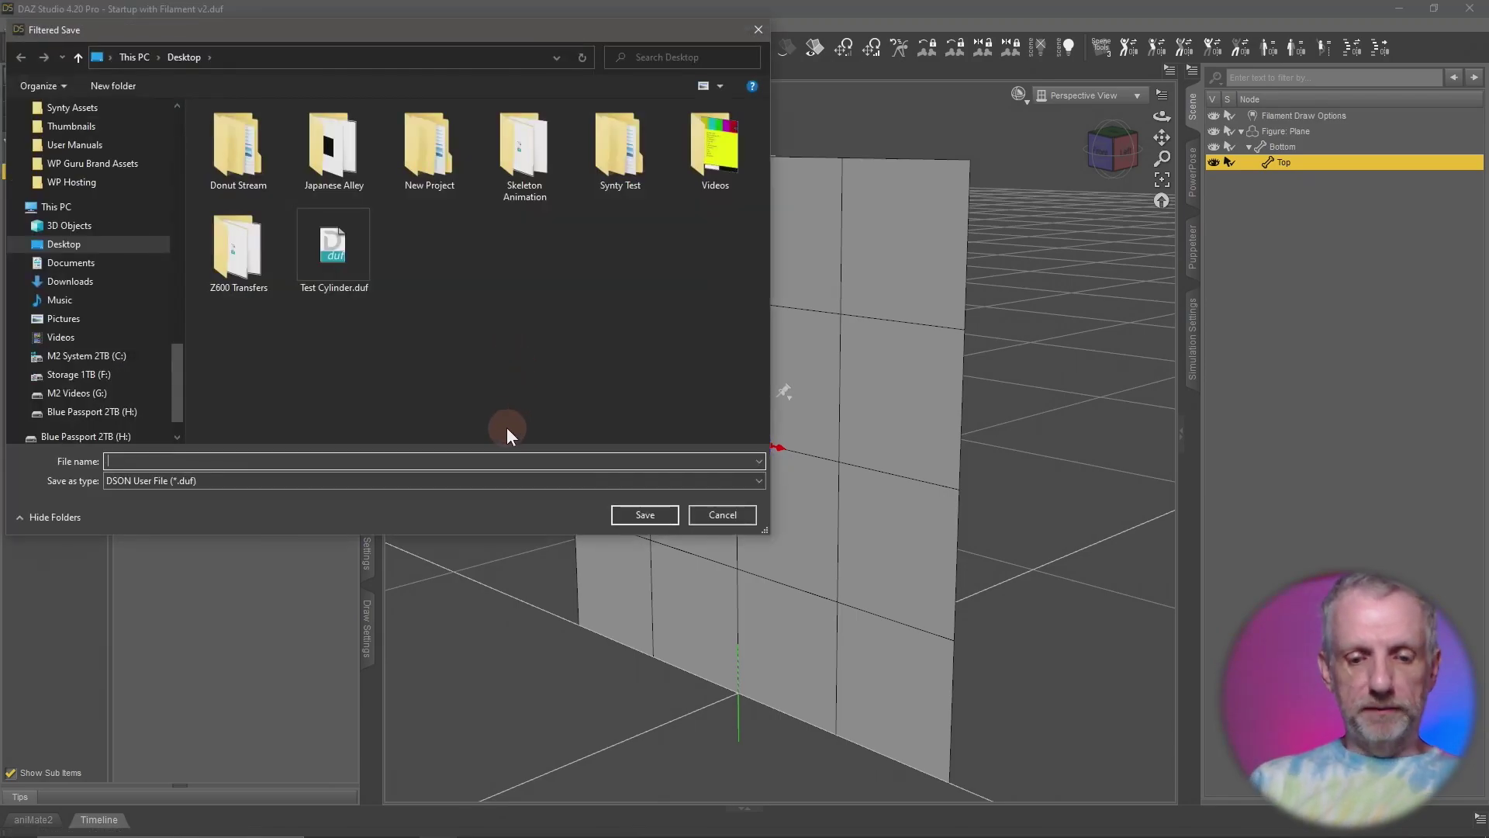
text(Test Plane)
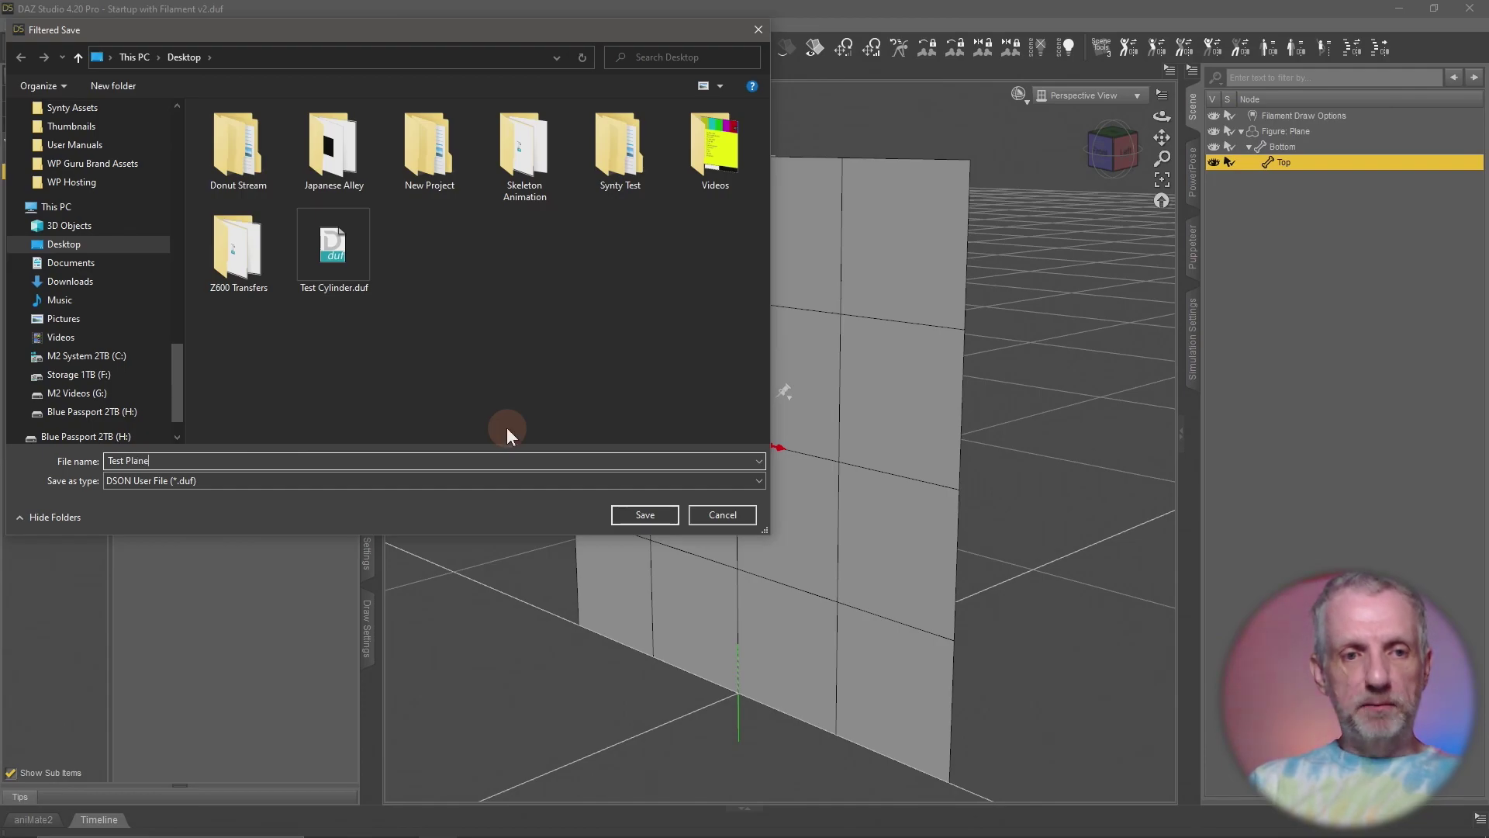
key(Return)
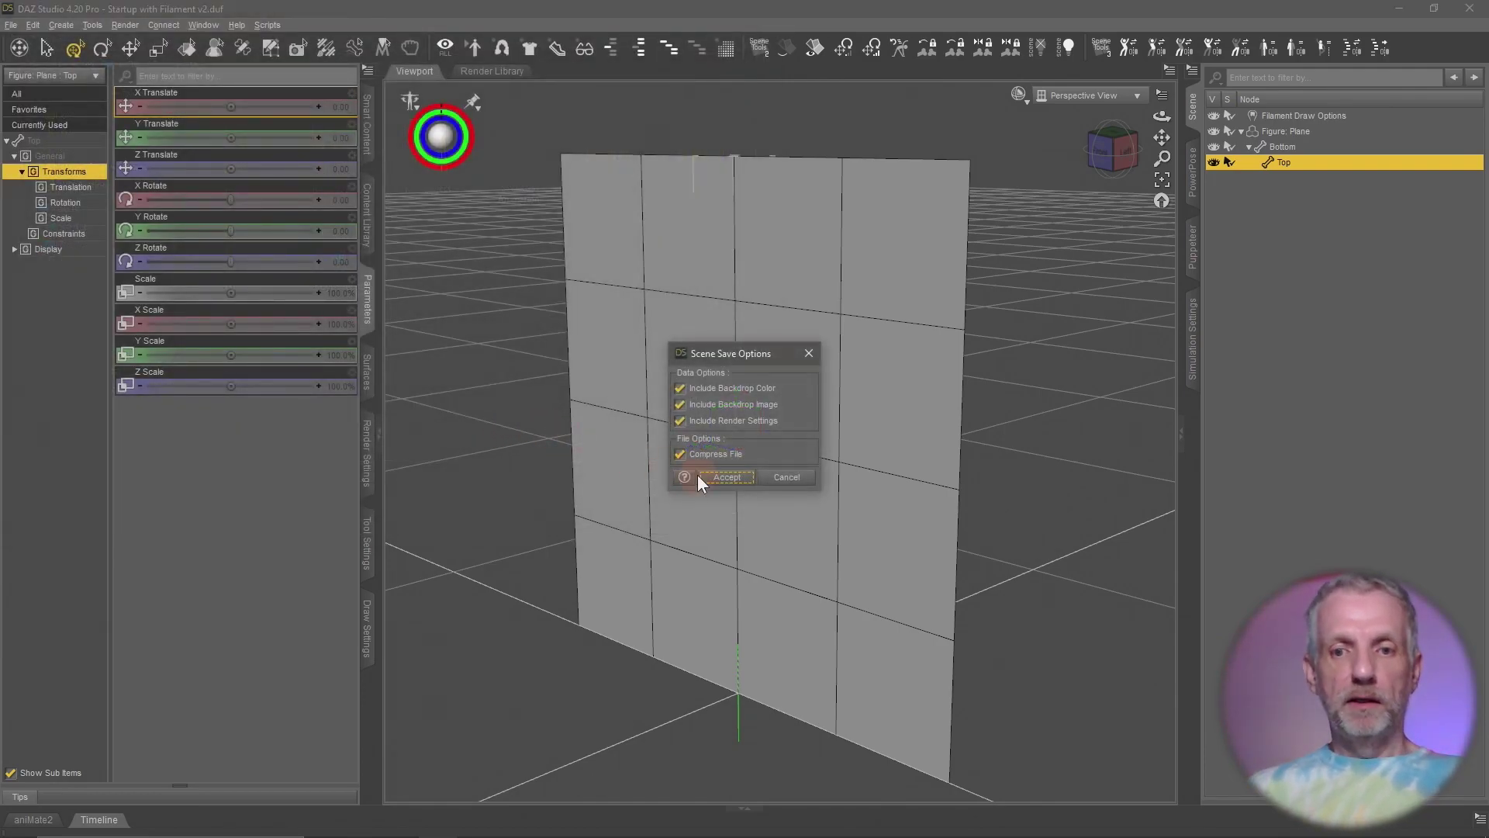
click(724, 457)
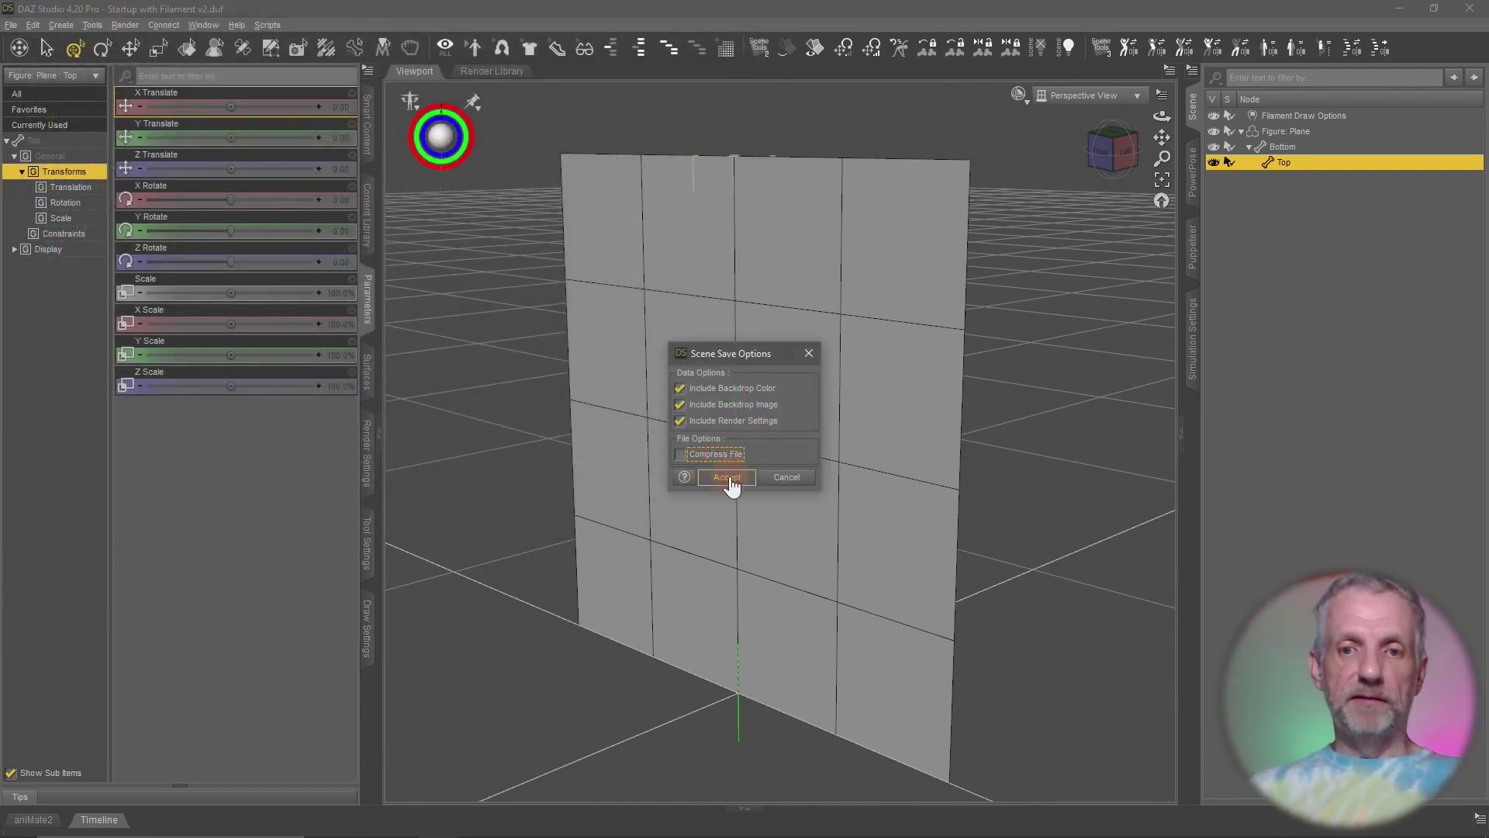
click(728, 478)
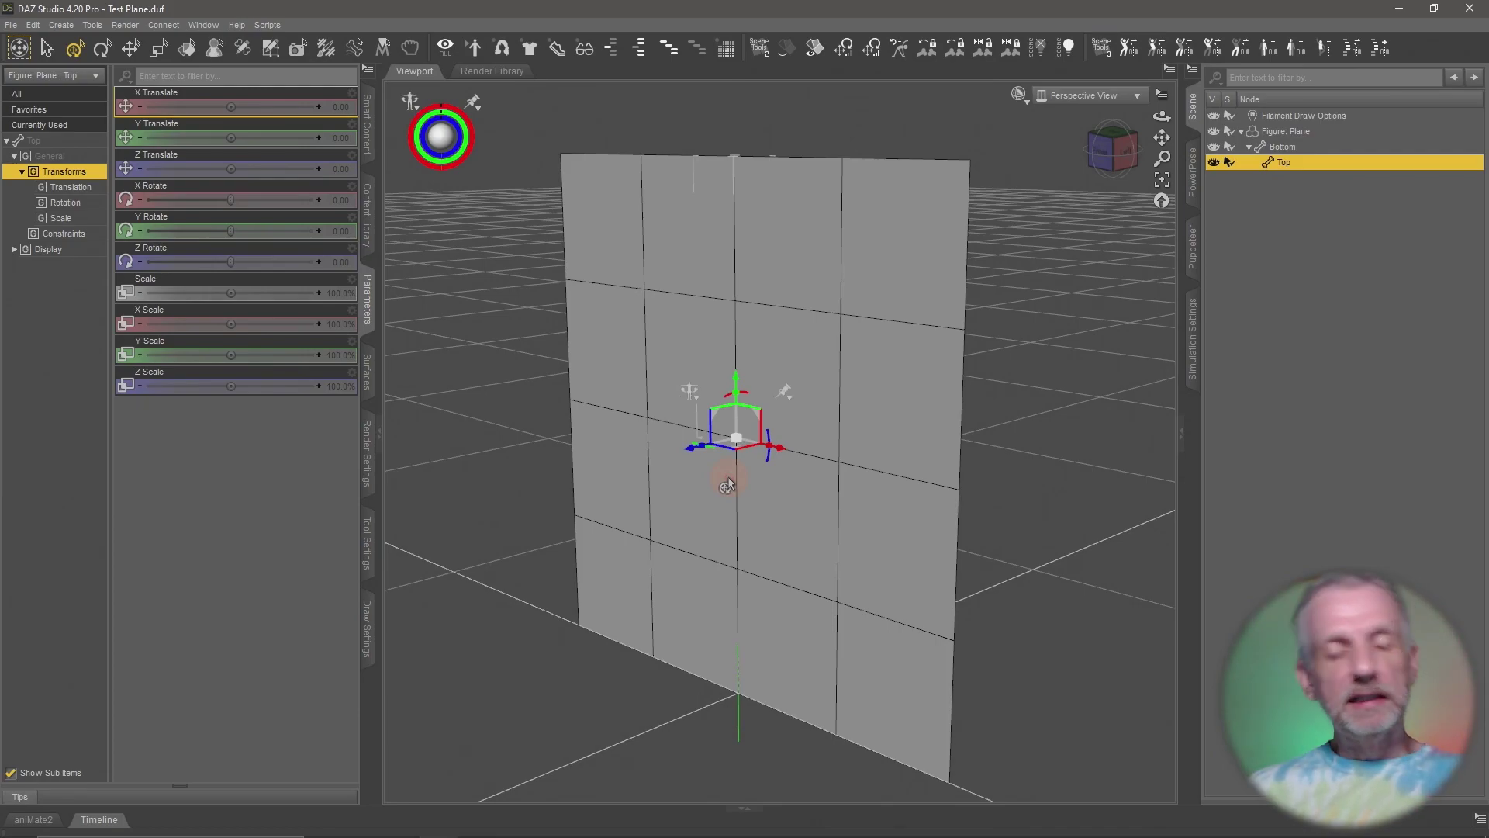
Step: Reopen the recently saved scene Test Plane.duf
click(10, 26)
mouse_move(68, 82)
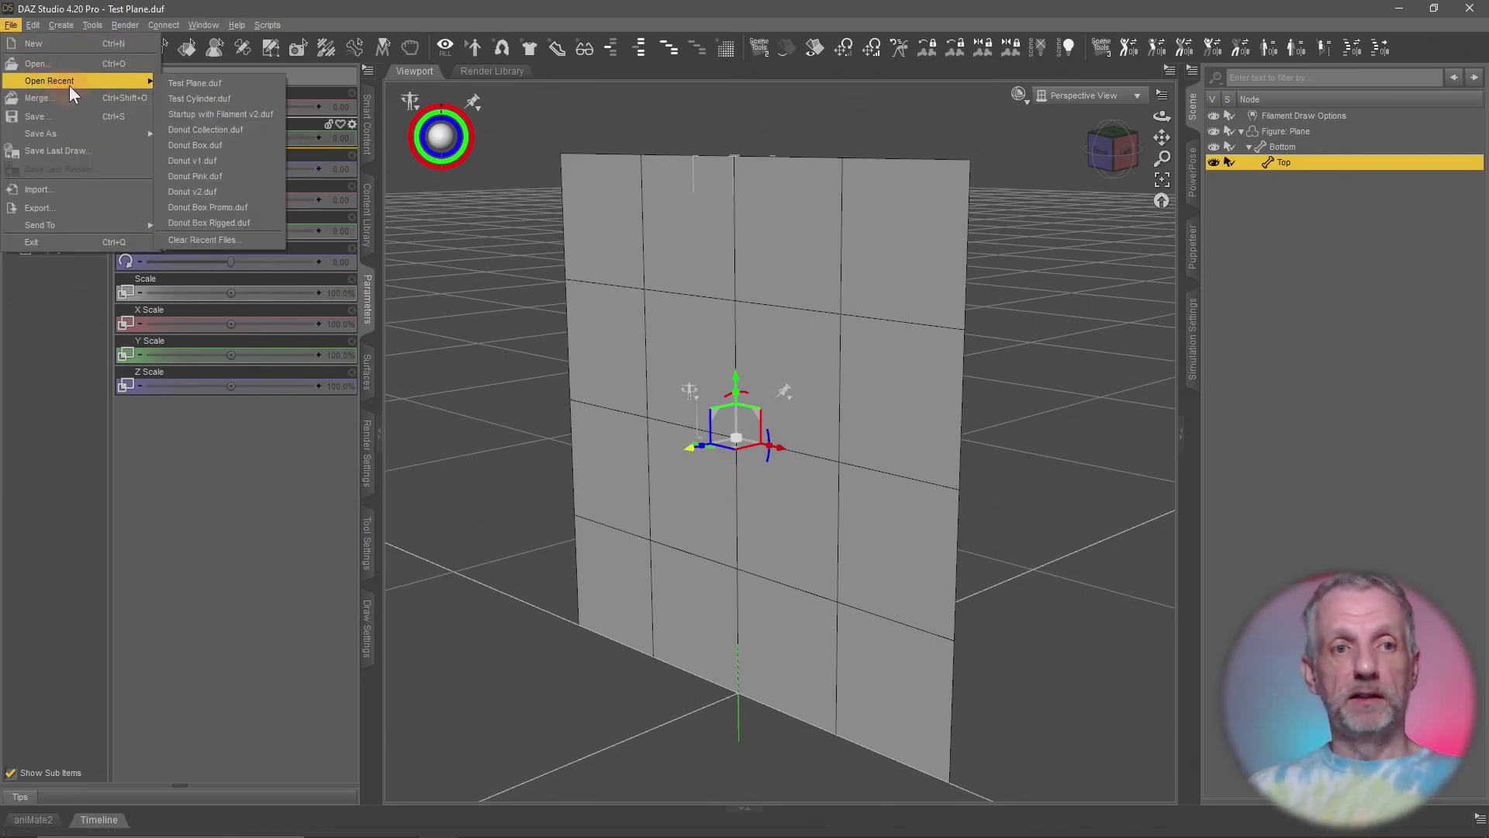
click(194, 83)
Step: Select the Top bone in the reloaded Plane figure and test the bend on X, leaving it at about -48 degrees
click(600, 337)
alt+drag(849, 518, 805, 473)
drag(765, 401, 1144, 297)
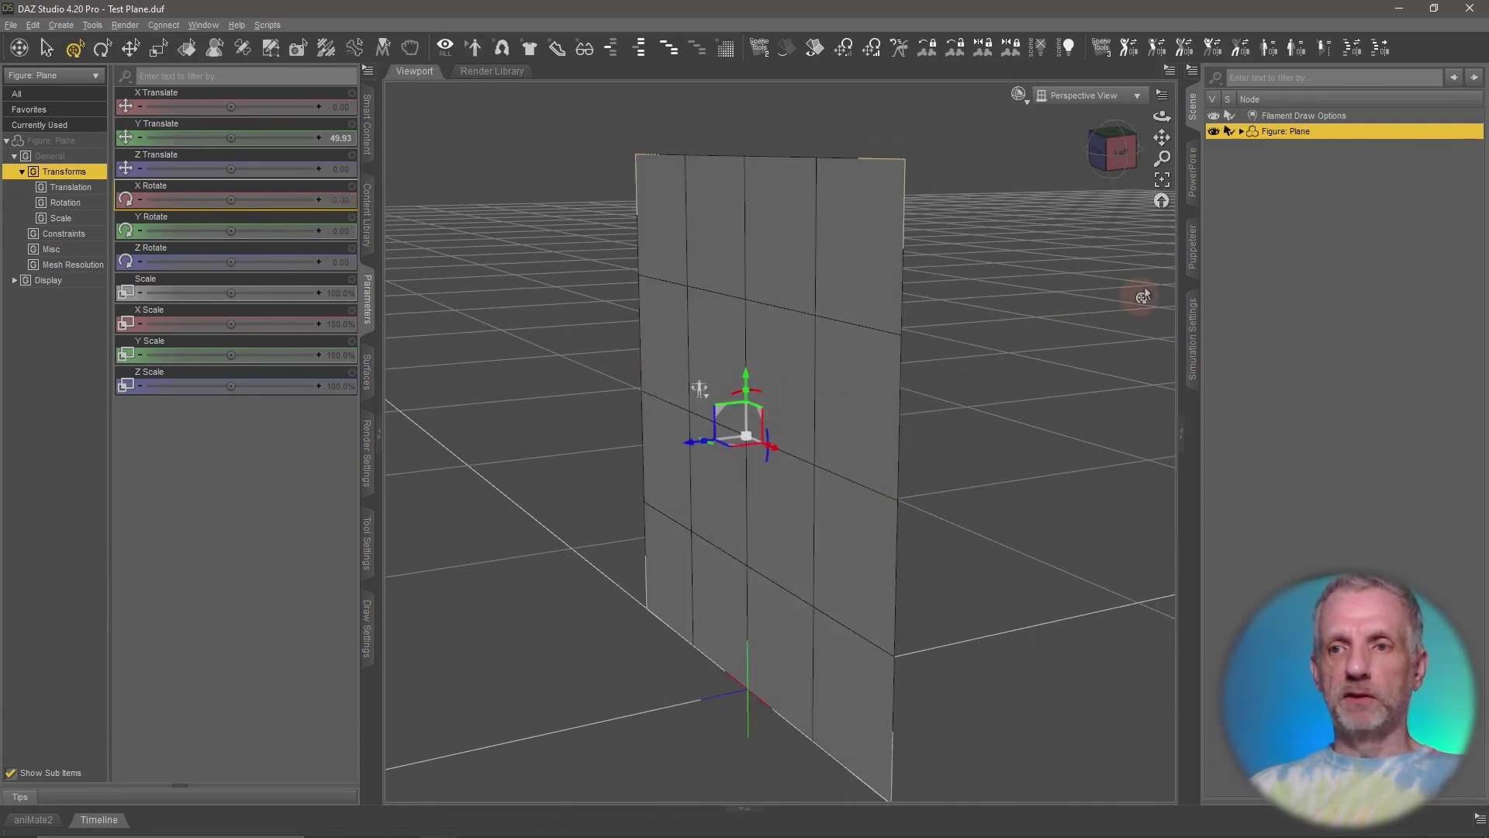
click(1254, 146)
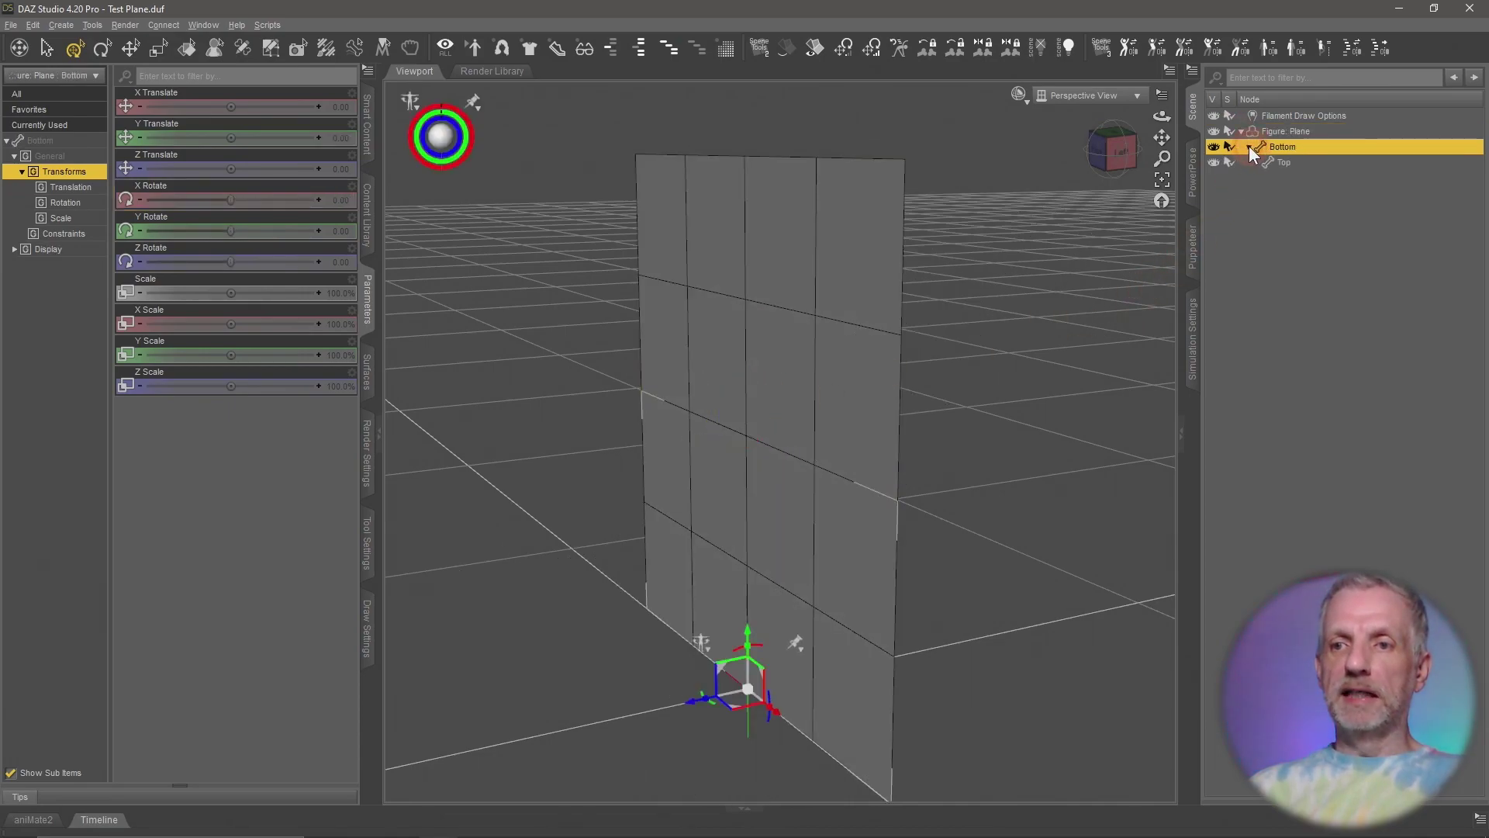
click(1301, 160)
mouse_move(768, 398)
mouse_down()
mouse_move(741, 409)
mouse_move(785, 397)
mouse_move(718, 423)
mouse_move(776, 415)
mouse_move(598, 380)
mouse_move(734, 375)
mouse_move(688, 401)
mouse_move(705, 392)
mouse_move(705, 415)
mouse_up()
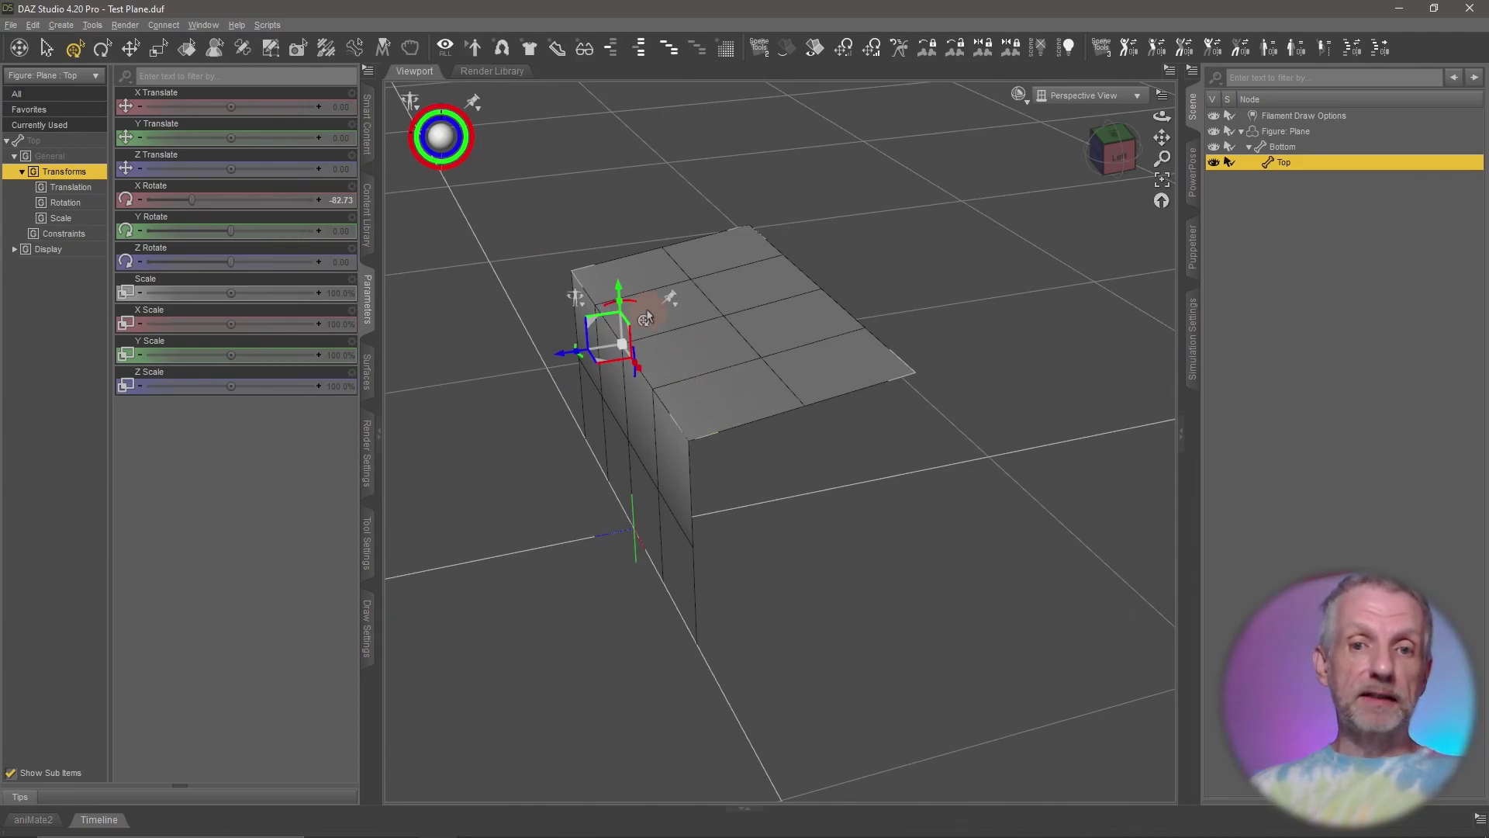
drag(632, 311, 699, 325)
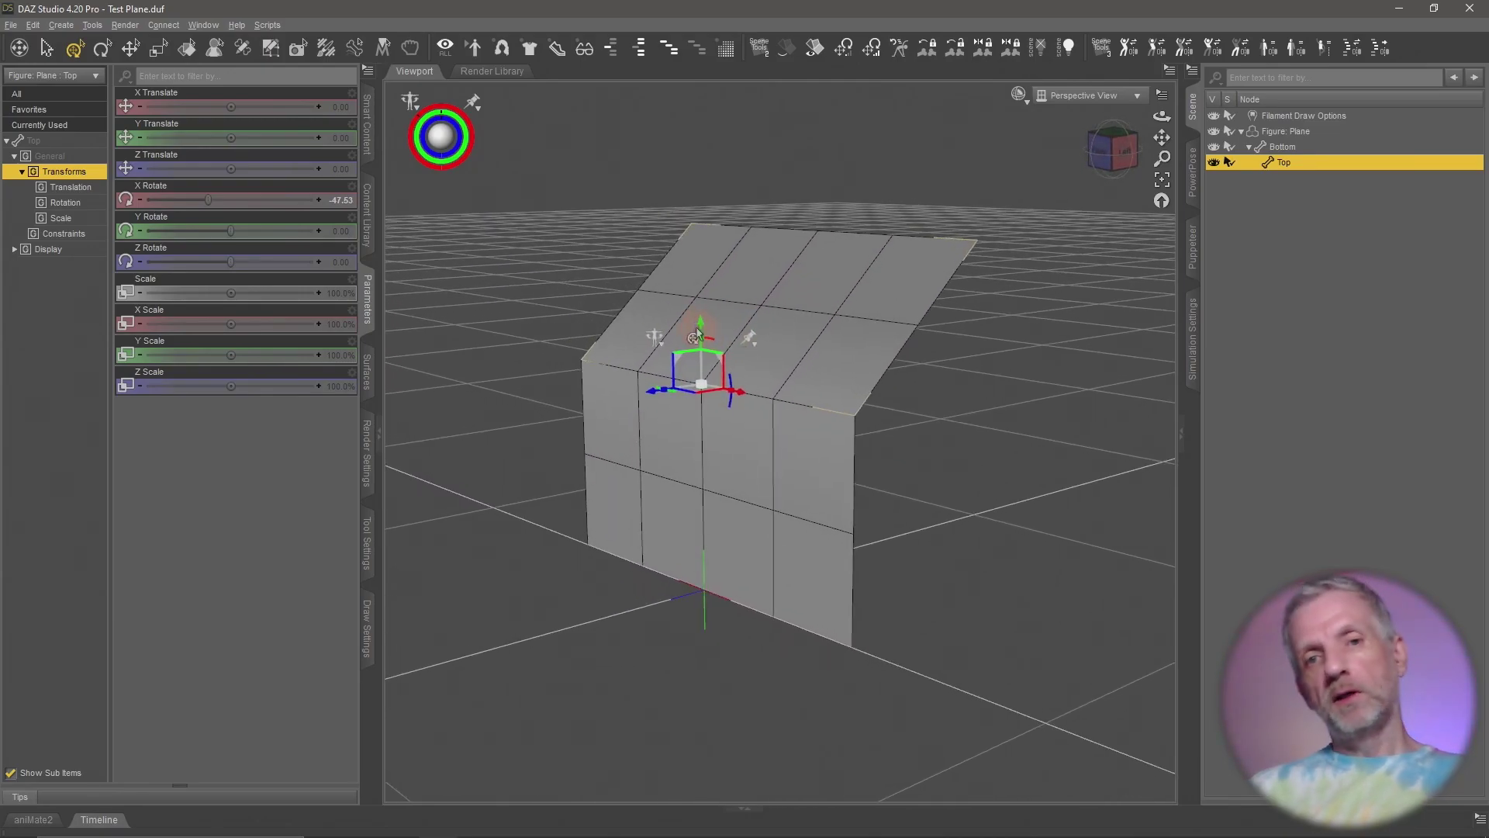